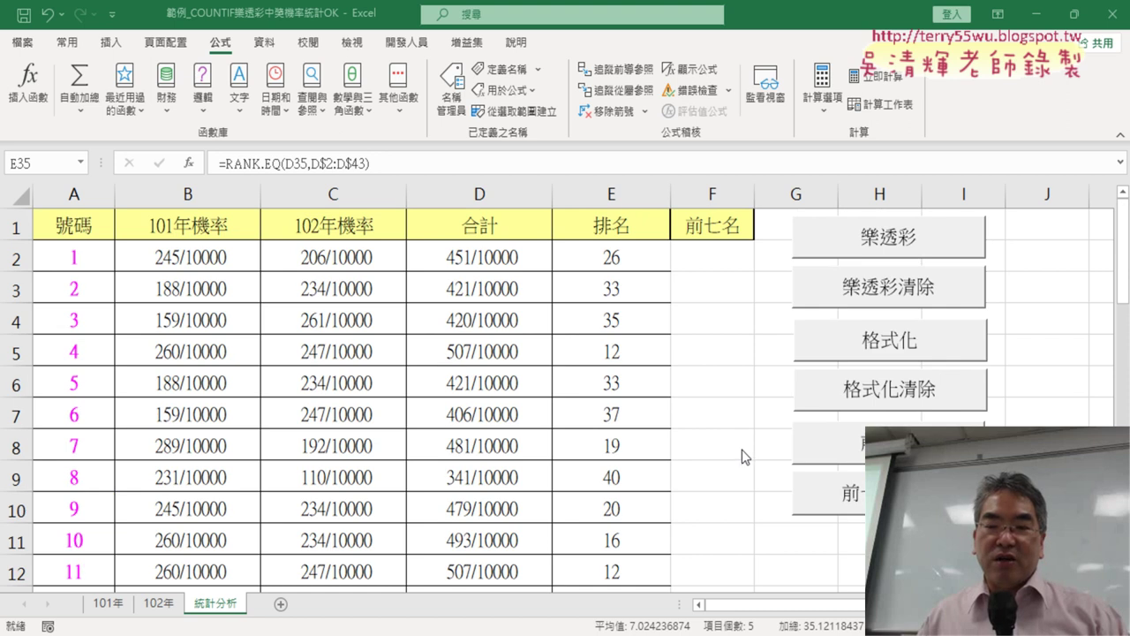
Circle the macro buttons and the Developer area on screen, clear the marks, and show the Developer tab.
{"action": "key", "text": "super+space"}
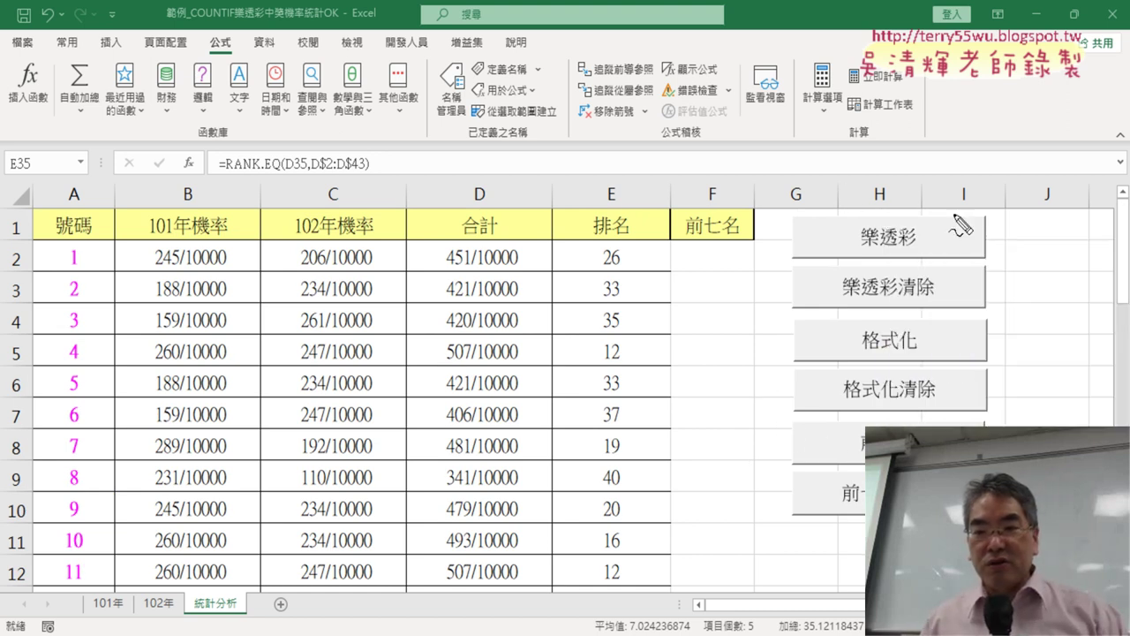
{"action": "left_click_drag", "start_coordinate": [863, 543], "coordinate": [1020, 433]}
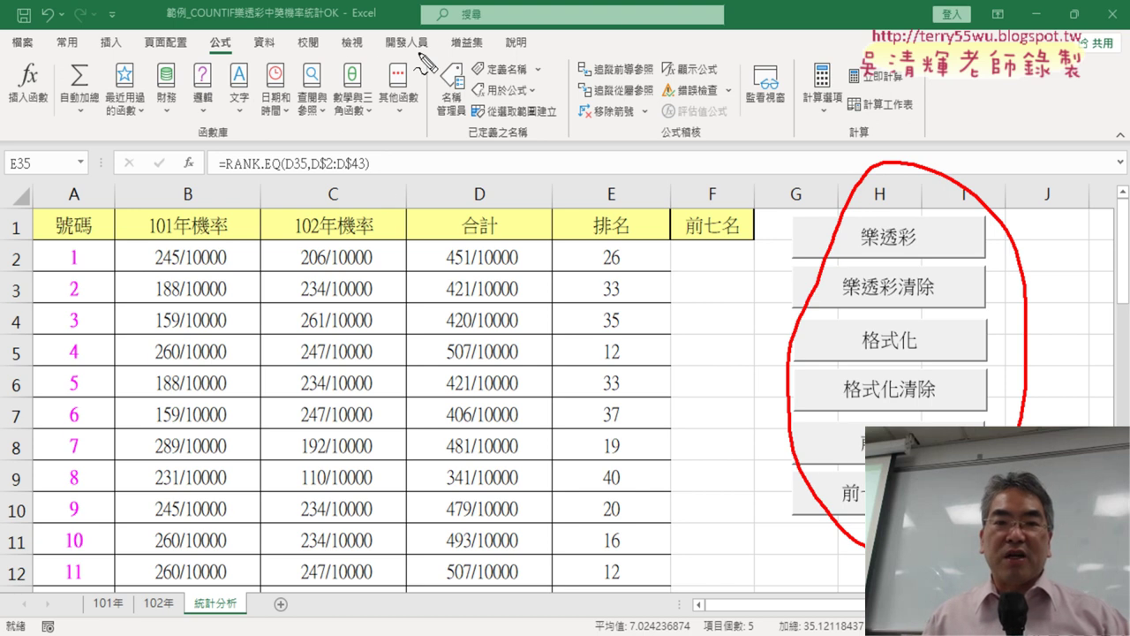
{"action": "left_click_drag", "start_coordinate": [425, 52], "coordinate": [422, 67]}
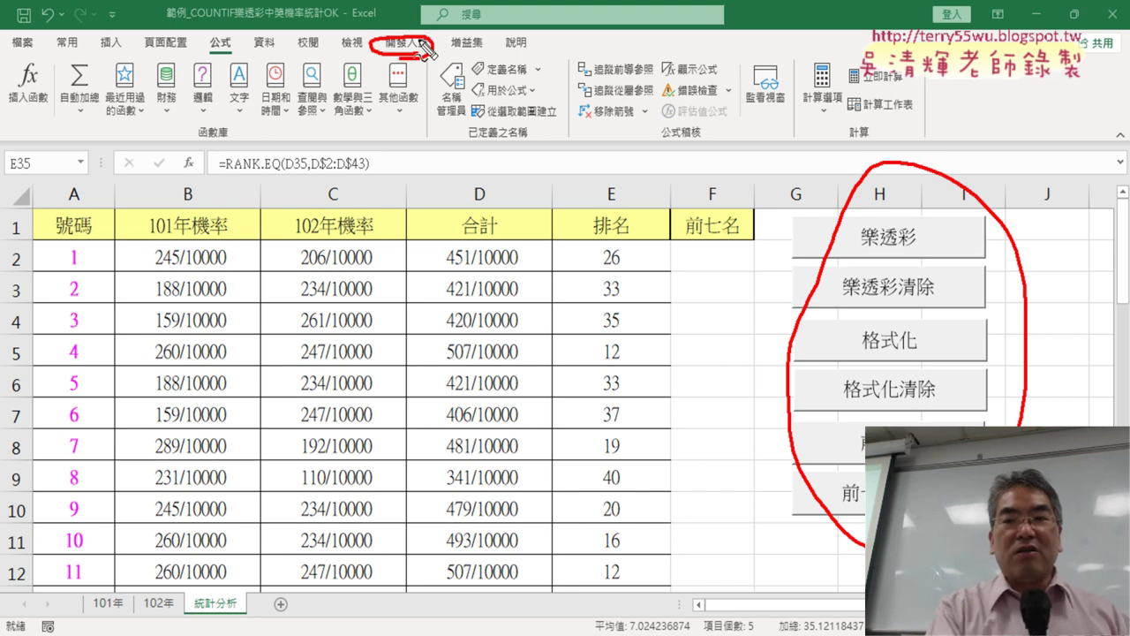
{"action": "key", "text": "Escape"}
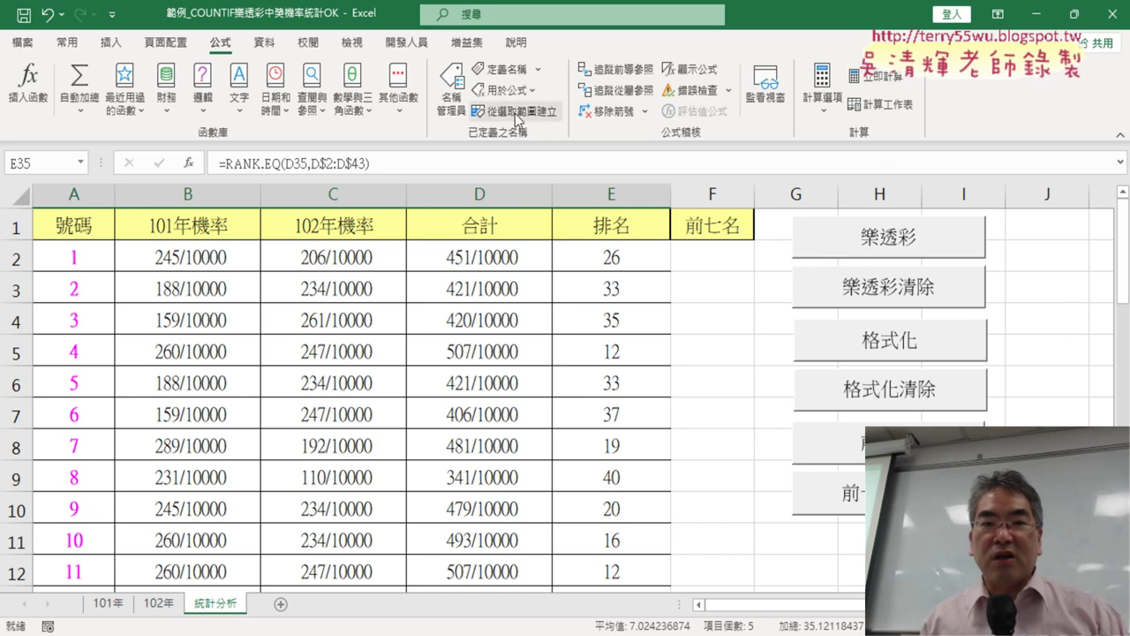
{"action": "left_click", "coordinate": [407, 44]}
In the Visual Basic editor's Module1, start renaming the empty Sub 樂透彩 by appending 清除.
{"action": "left_click", "coordinate": [44, 104]}
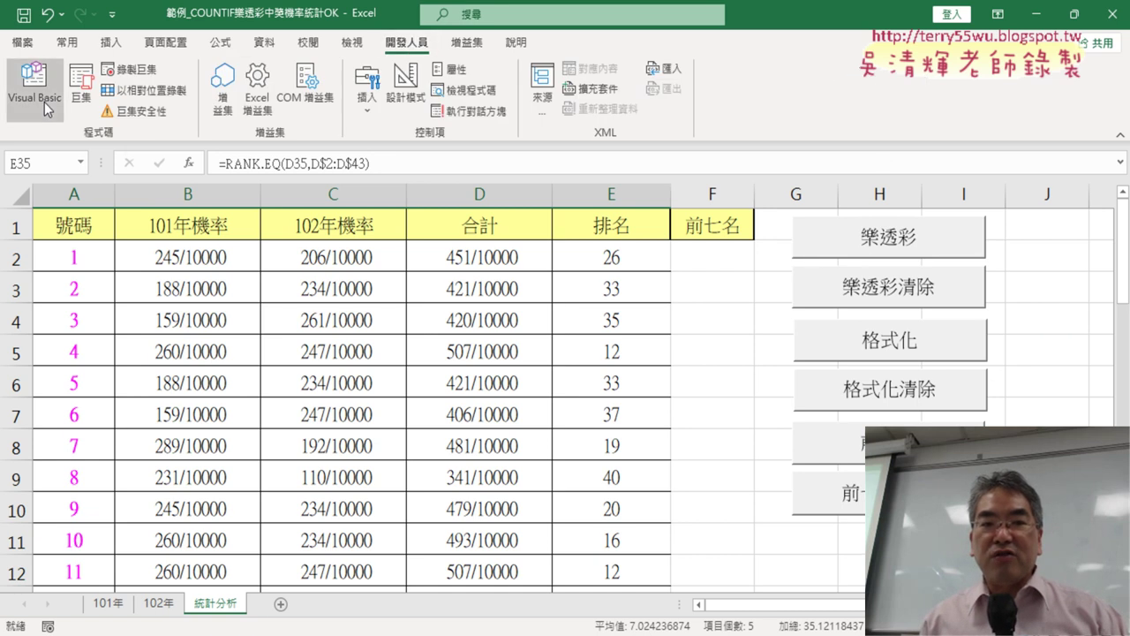
{"action": "left_click", "coordinate": [445, 310]}
{"action": "left_click_drag", "start_coordinate": [414, 298], "coordinate": [337, 257]}
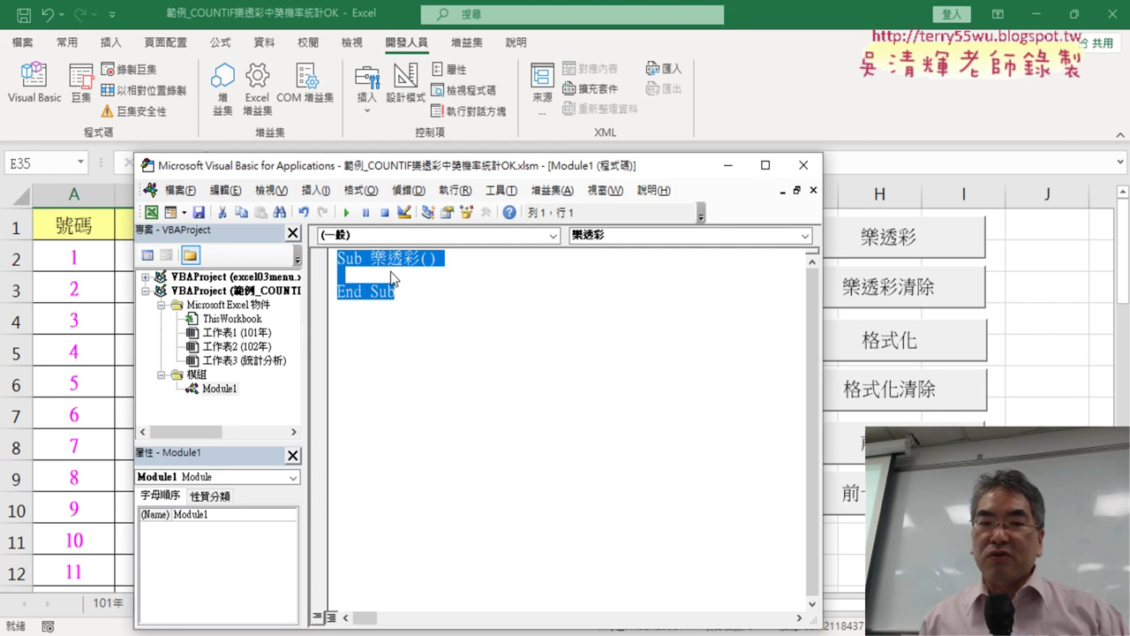
{"action": "left_click", "coordinate": [424, 258]}
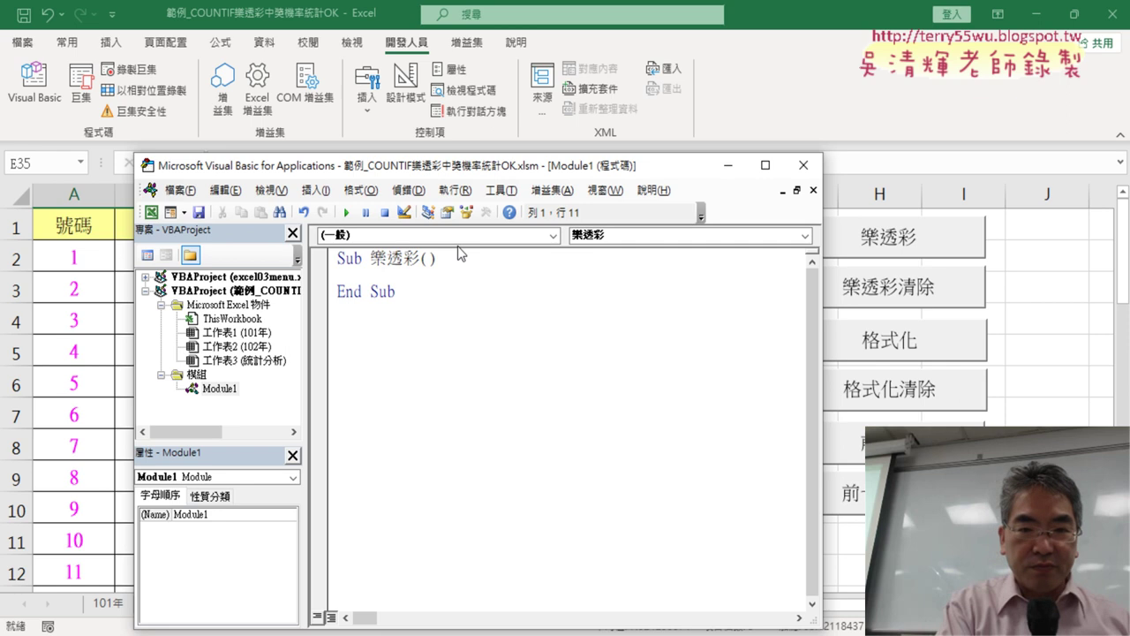
{"action": "type", "text": "ㄑㄧ"}
{"action": "type", "text": "清"}
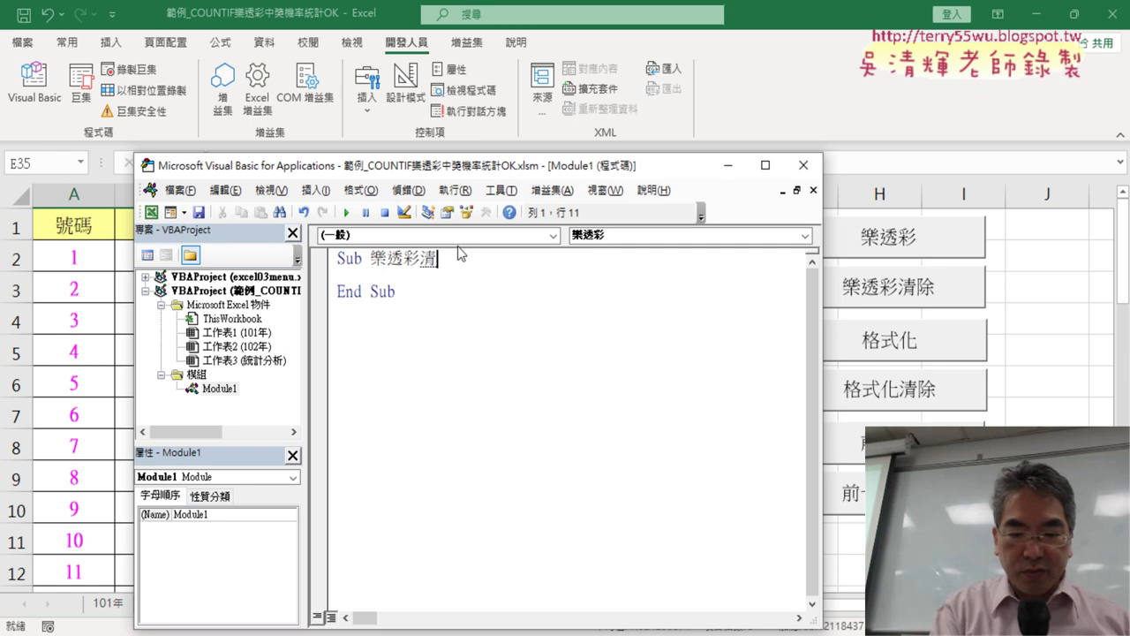
{"action": "type", "text": "ㄔㄨ除"}
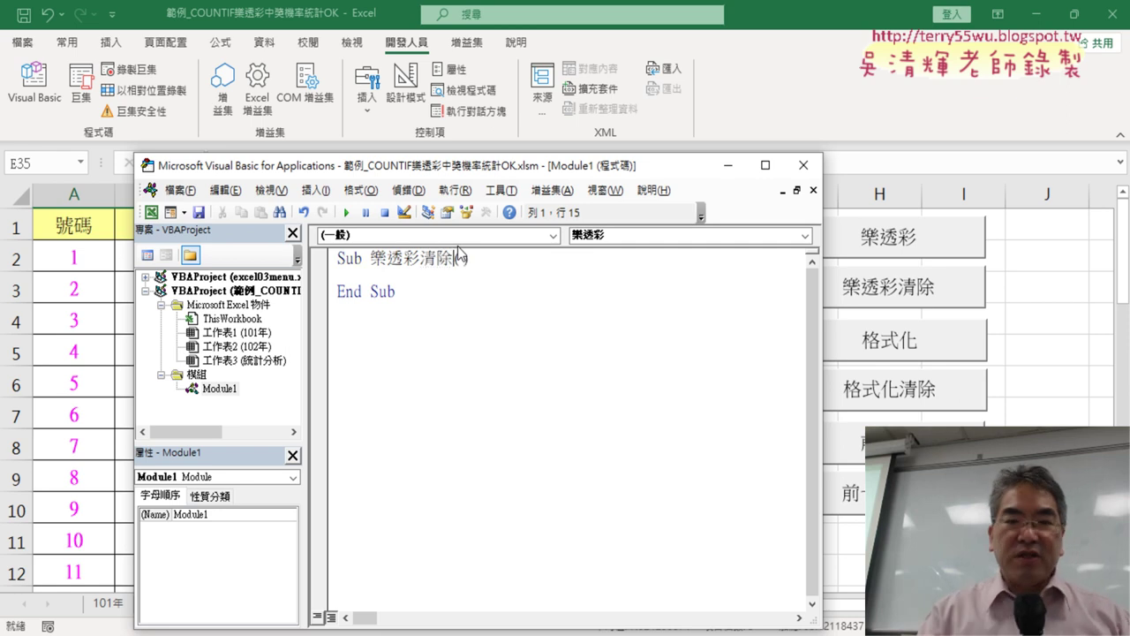
Move and resize the VBA editor so the table and macro buttons stay visible, then go to the procedure body.
{"action": "mouse_move", "coordinate": [462, 168]}
{"action": "left_mouse_down"}
{"action": "mouse_move", "coordinate": [704, 65]}
{"action": "mouse_move", "coordinate": [618, 87]}
{"action": "left_mouse_up"}
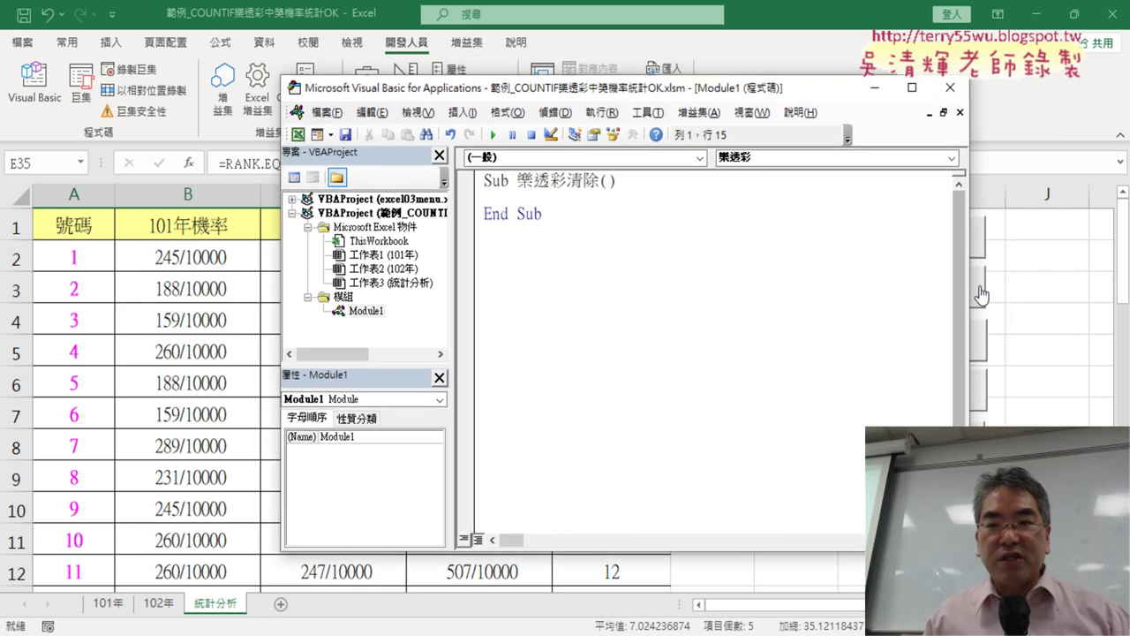
{"action": "left_click_drag", "start_coordinate": [970, 287], "coordinate": [732, 288]}
{"action": "left_click_drag", "start_coordinate": [543, 96], "coordinate": [844, 89]}
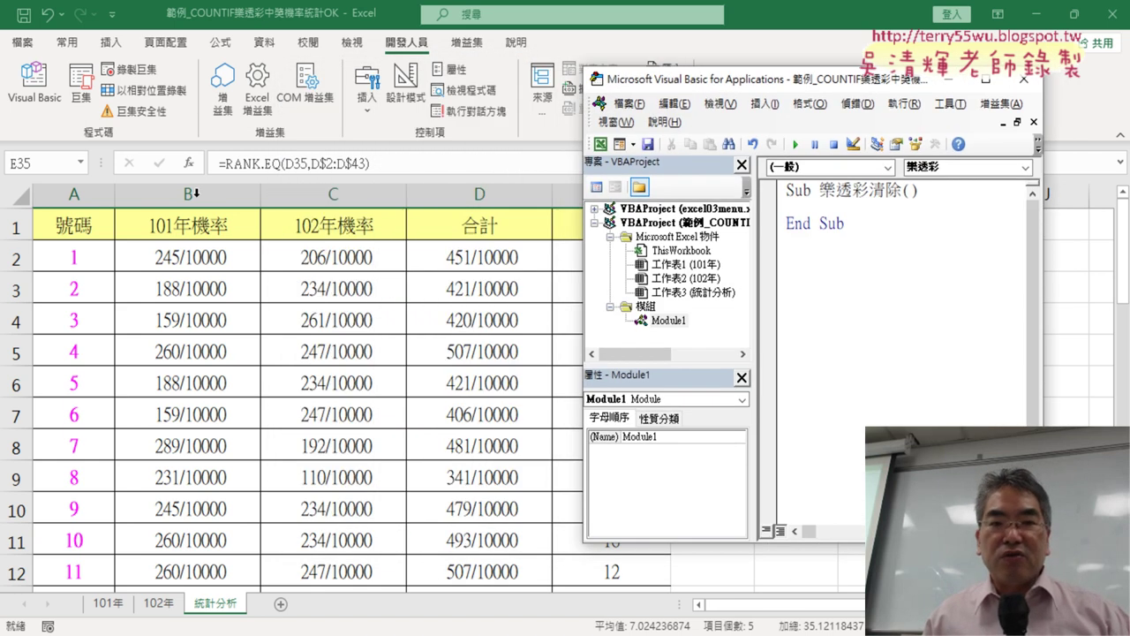
{"action": "left_click_drag", "start_coordinate": [768, 69], "coordinate": [910, 104]}
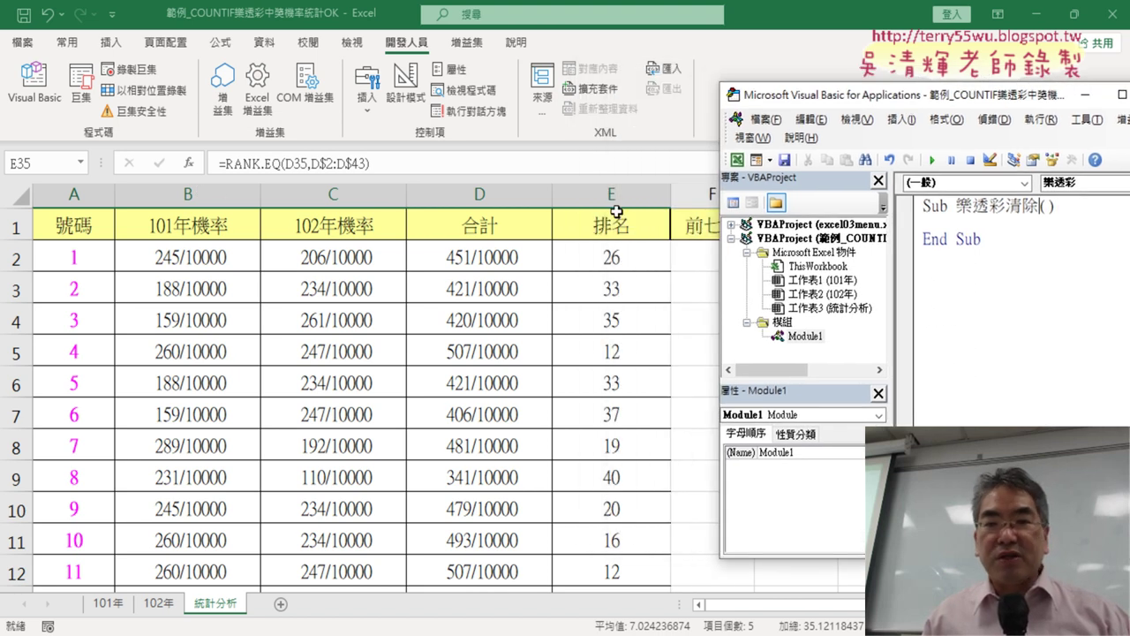
{"action": "left_click_drag", "start_coordinate": [870, 97], "coordinate": [429, 98]}
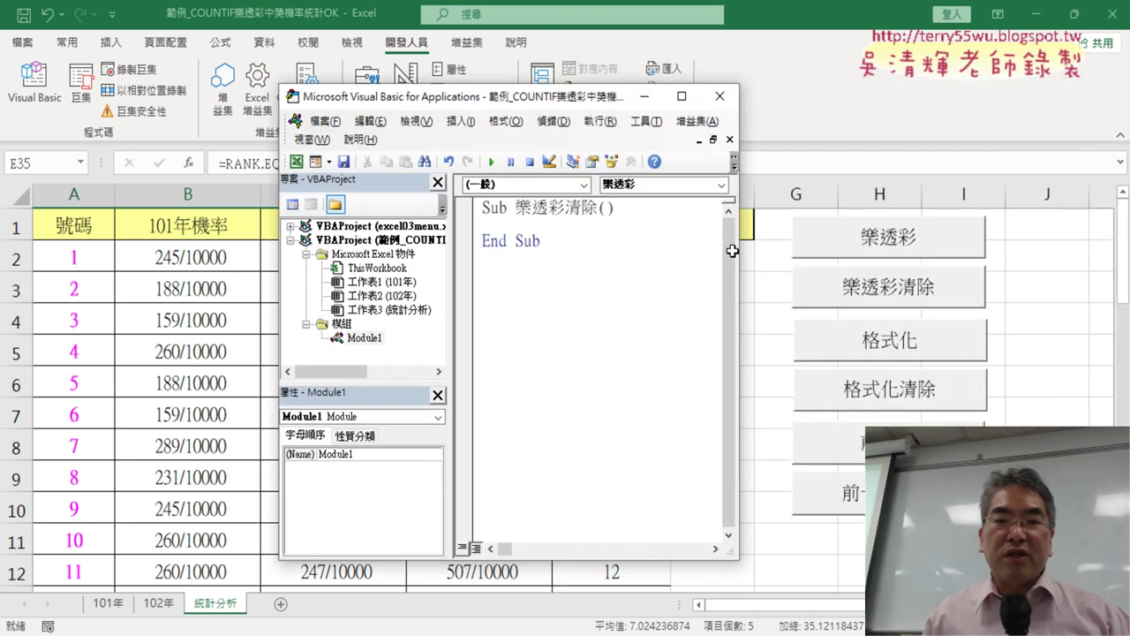
{"action": "left_click_drag", "start_coordinate": [744, 259], "coordinate": [862, 259]}
{"action": "left_click", "coordinate": [632, 226]}
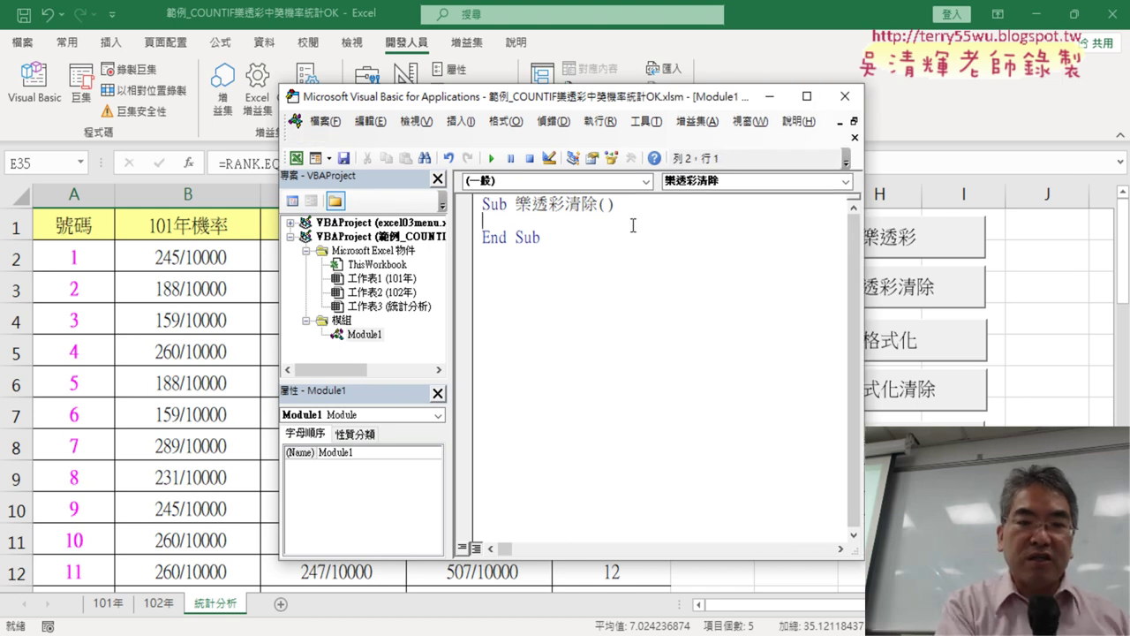
Begin an indented For loop header and confirm on the sheet that data runs from B2 to B43.
{"action": "key", "text": "Tab"}
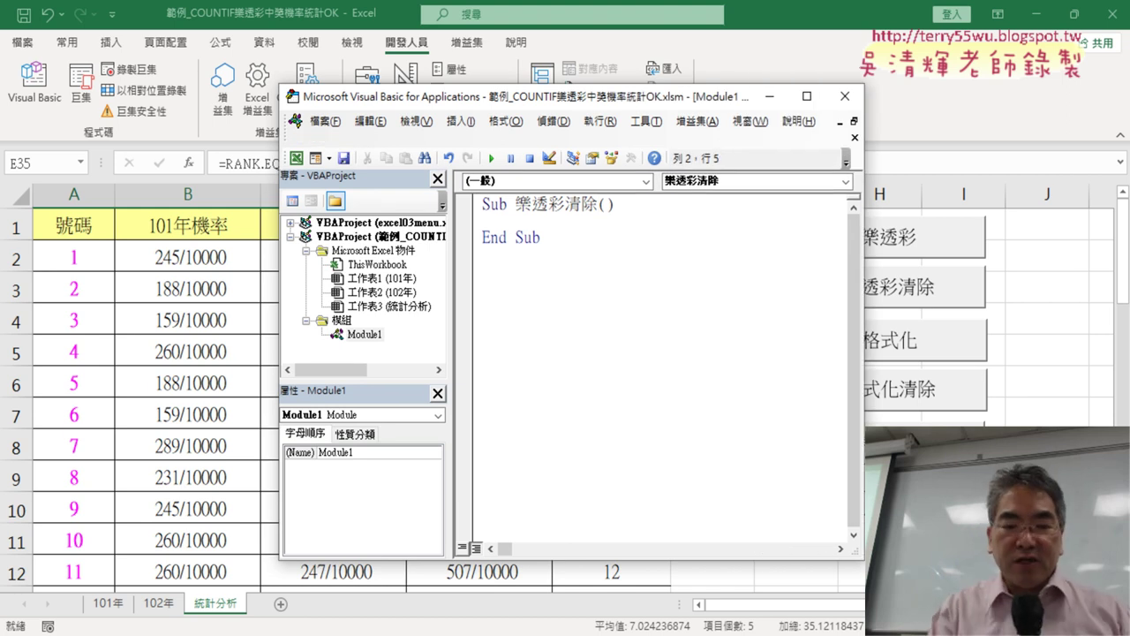
{"action": "type", "text": "ㄈ"}
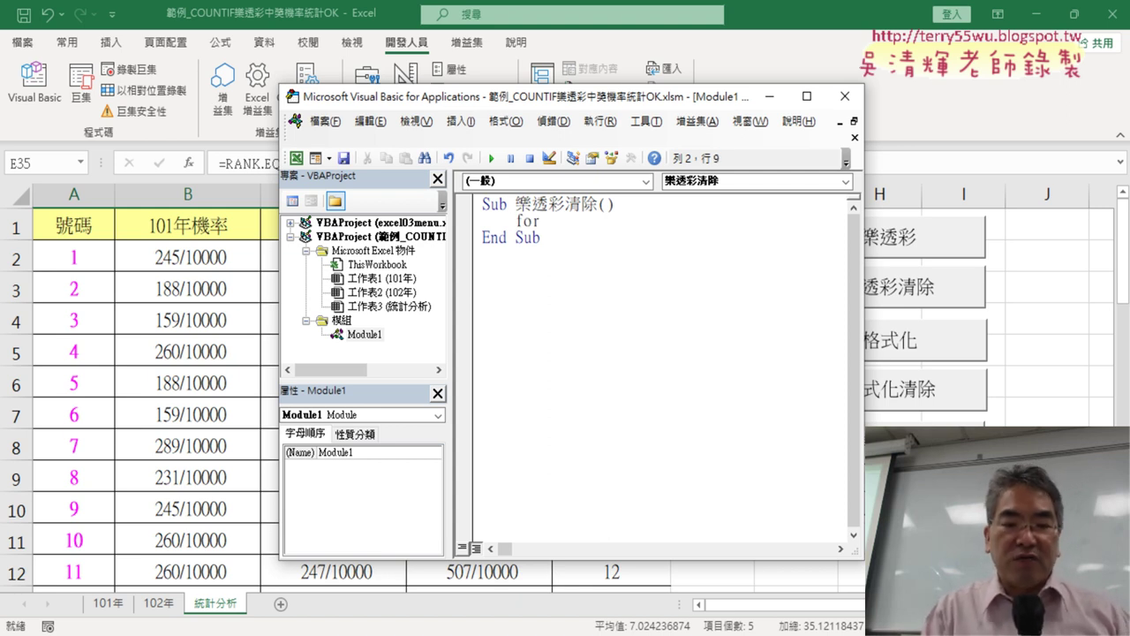
{"action": "type", "text": "i"}
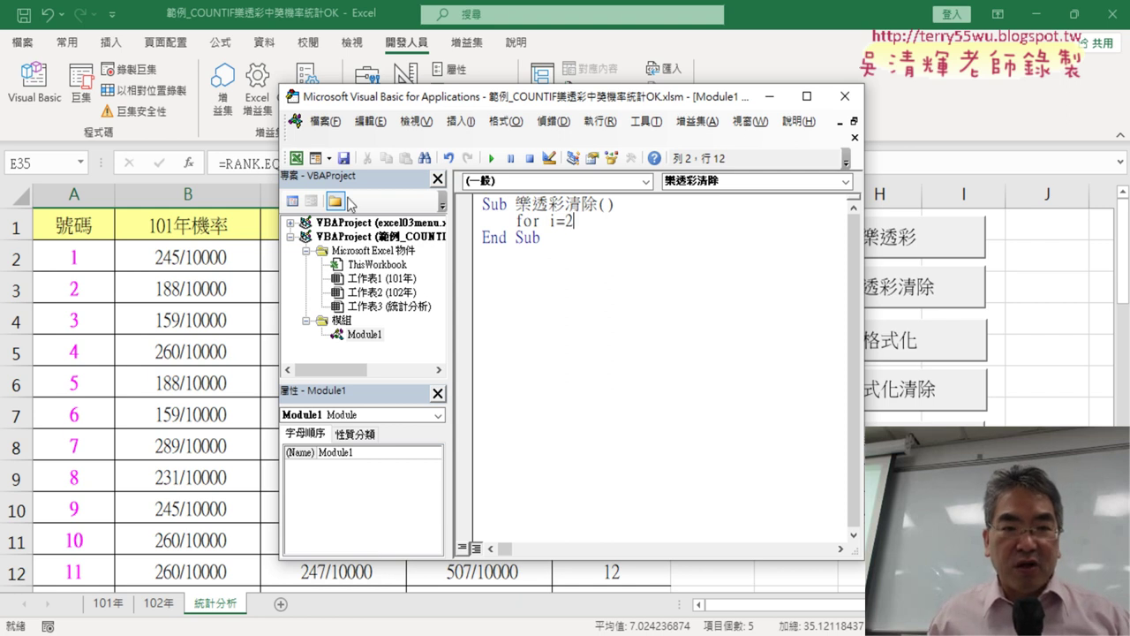
{"action": "left_click_drag", "start_coordinate": [463, 110], "coordinate": [557, 109]}
{"action": "left_click", "coordinate": [212, 249]}
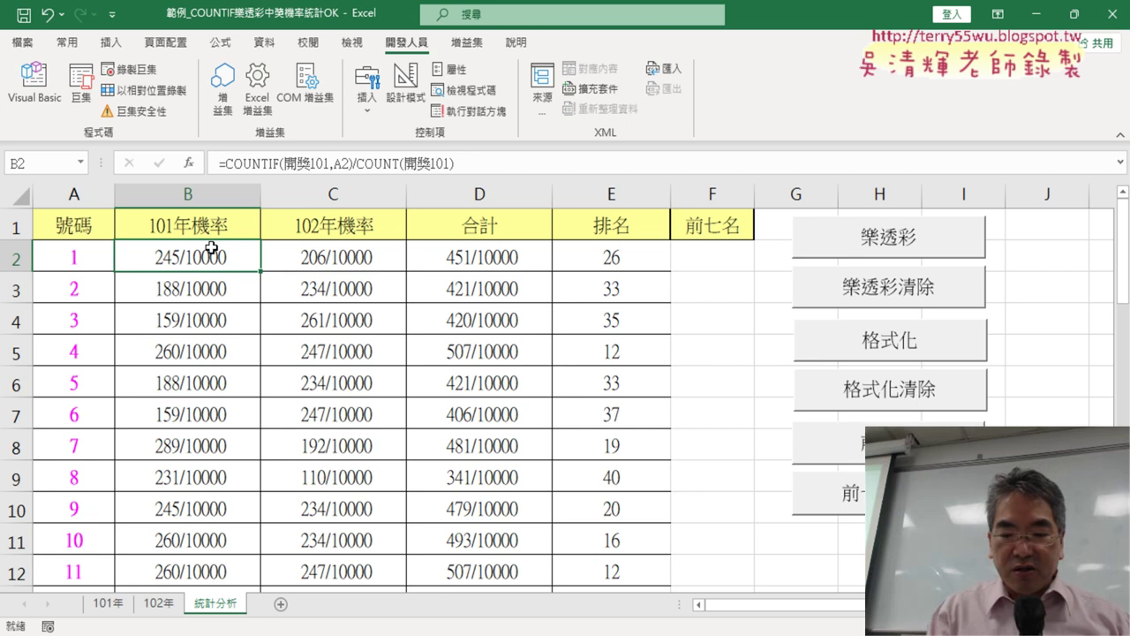
{"action": "key", "text": "ctrl+Down"}
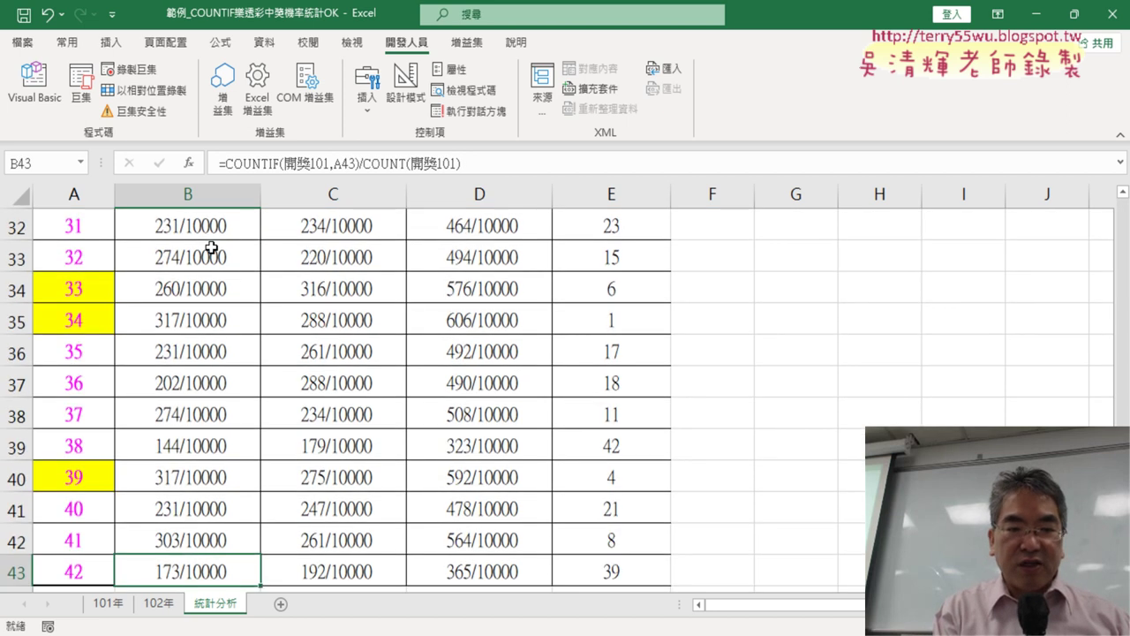
Complete the loop as For i = 2 To 43 … Next and return to the worksheet.
{"action": "left_click", "coordinate": [33, 84]}
{"action": "type", "text": "for i=2 to 43"}
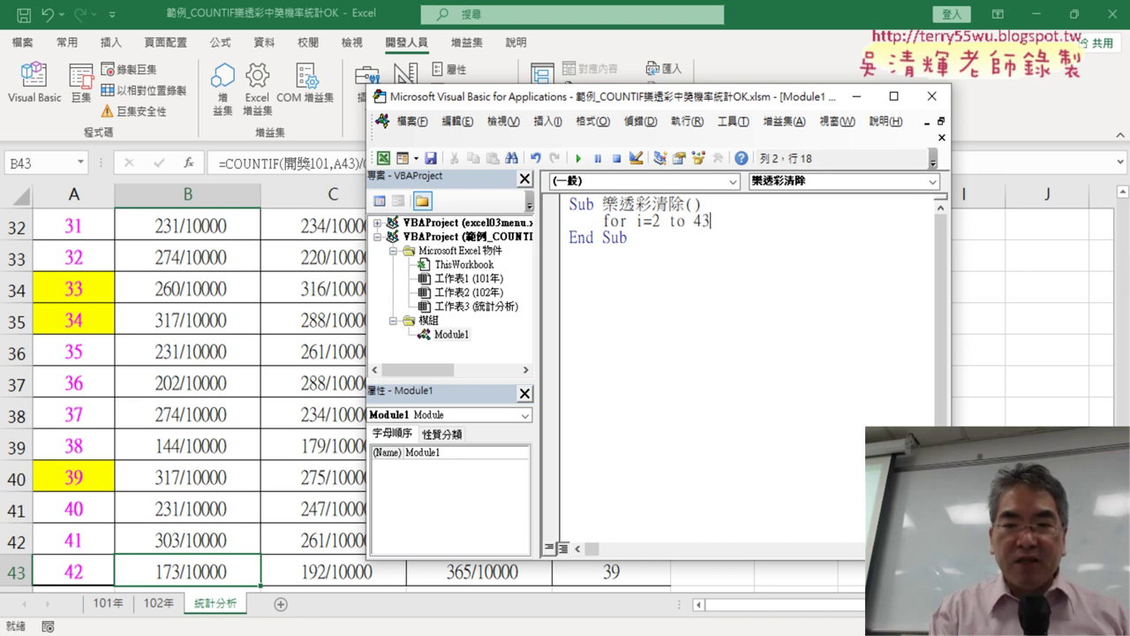
{"action": "key", "text": "Return"}
{"action": "key", "text": "Return"}
{"action": "type", "text": "ne"}
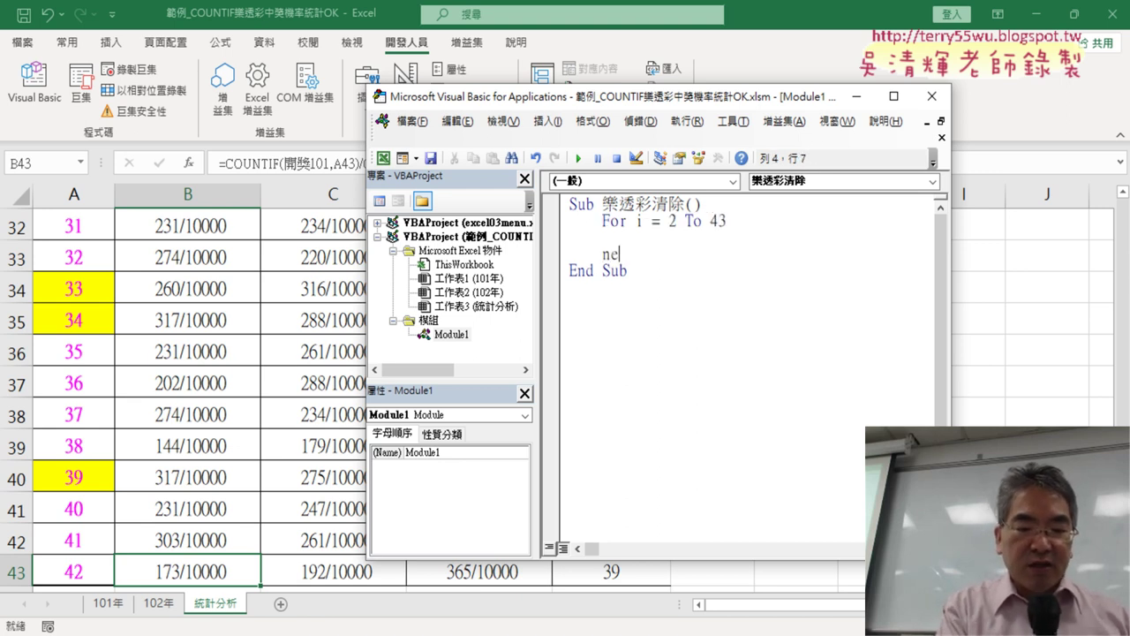
{"action": "type", "text": "xt"}
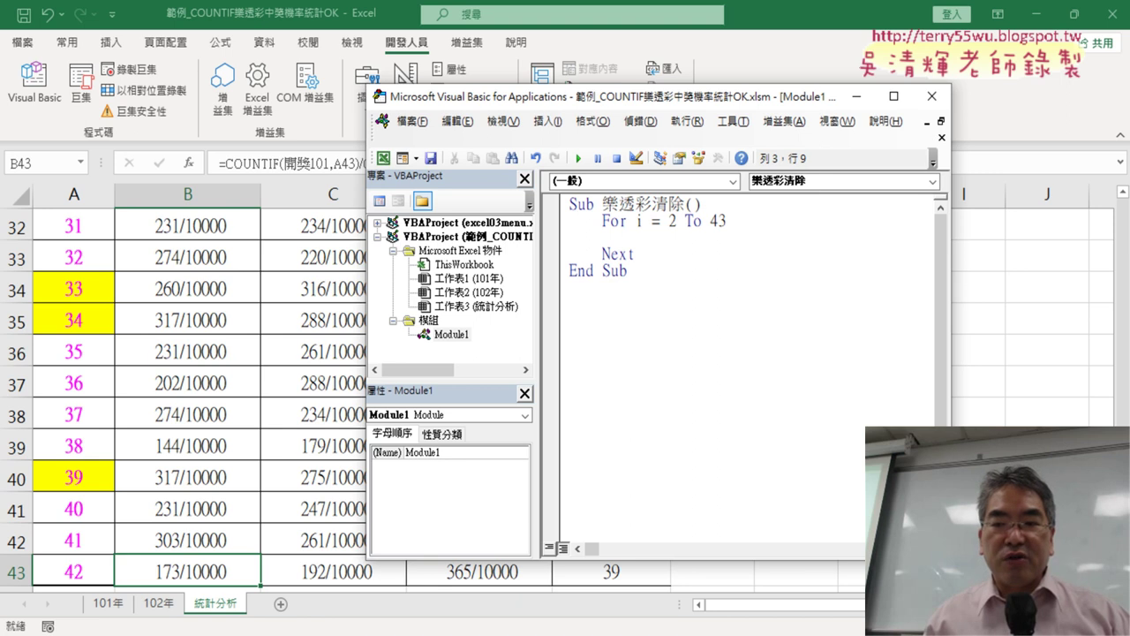
{"action": "key", "text": "alt+F11"}
{"action": "scroll", "coordinate": [353, 398], "scroll_direction": "up", "scroll_amount": 8}
{"action": "scroll", "coordinate": [354, 398], "scroll_direction": "up", "scroll_amount": 3}
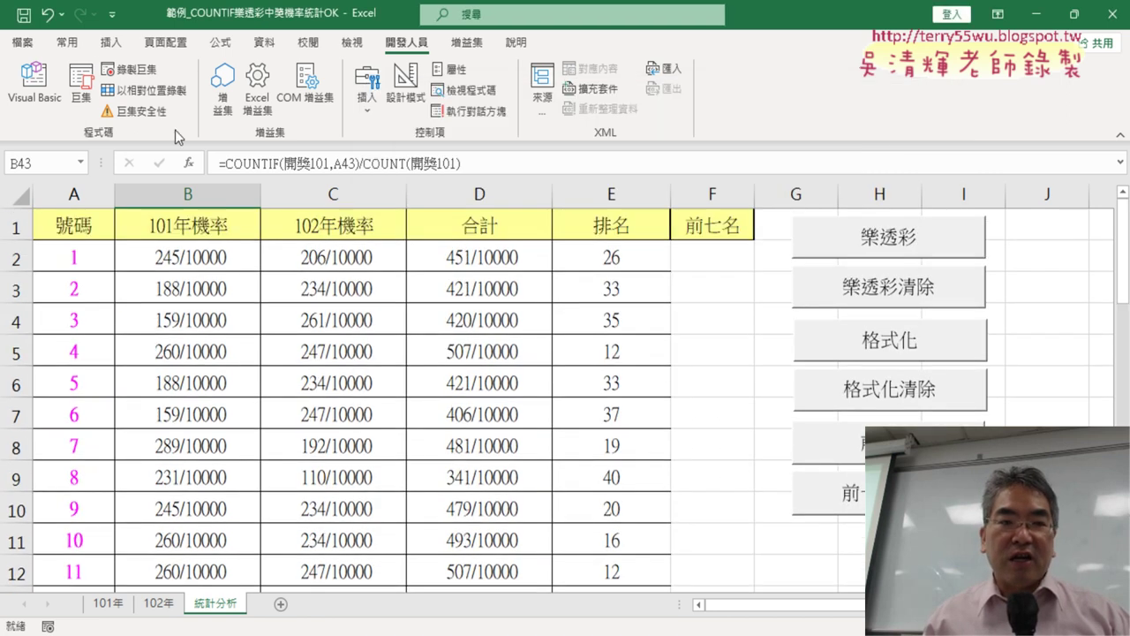
Inside the loop, add the line Cells(i, "B") = "".
{"action": "left_click", "coordinate": [48, 84]}
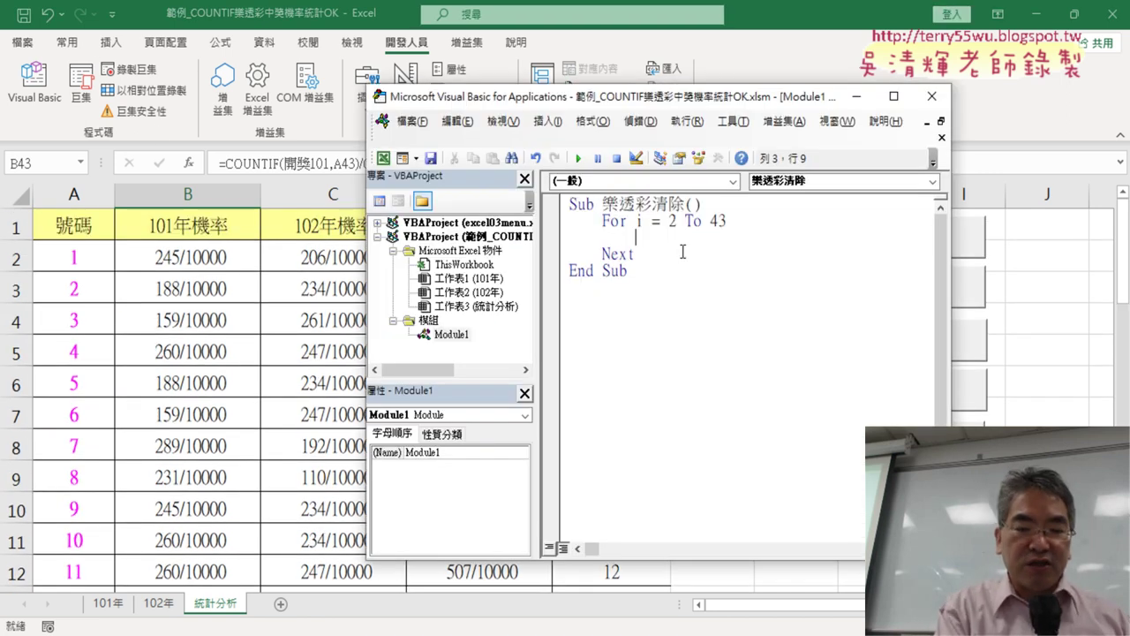
{"action": "type", "text": "cells"}
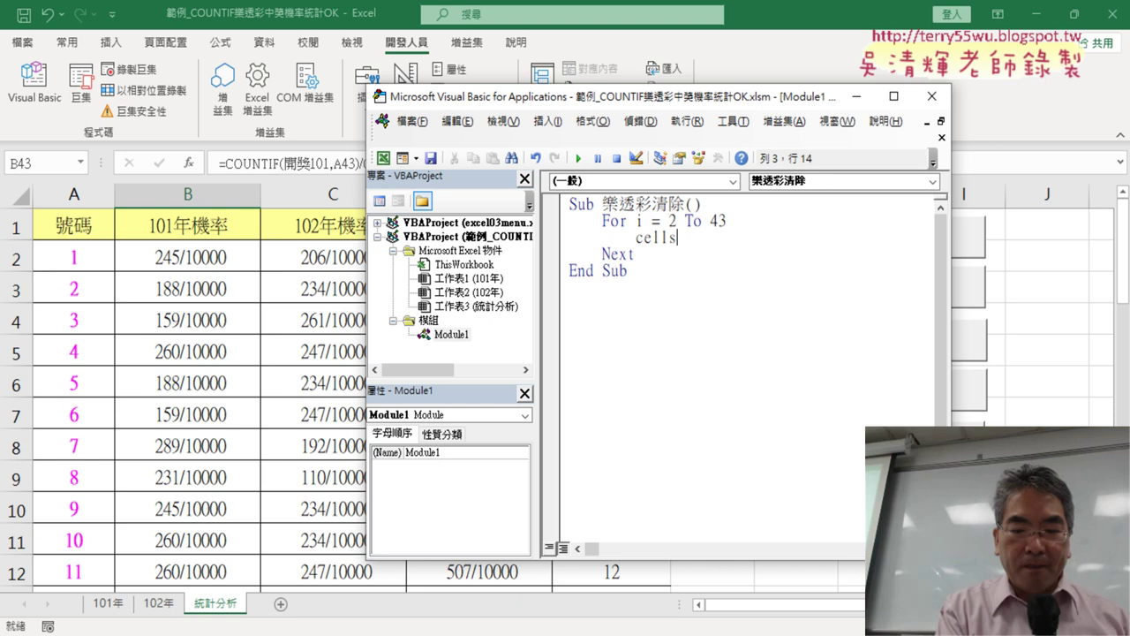
{"action": "type", "text": "("}
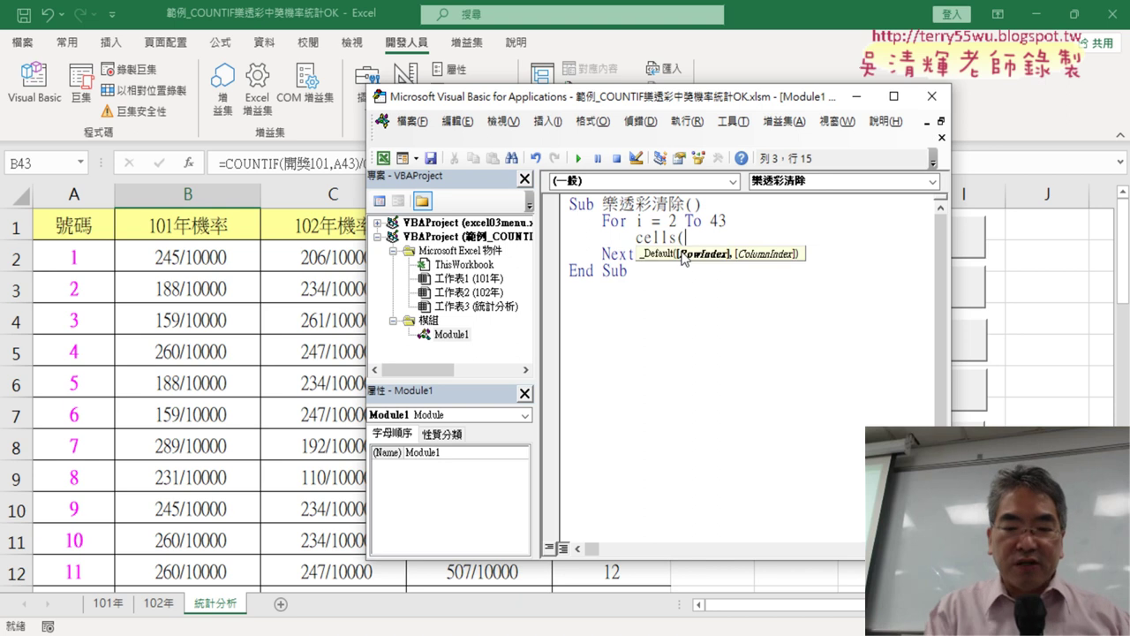
{"action": "type", "text": "i,"}
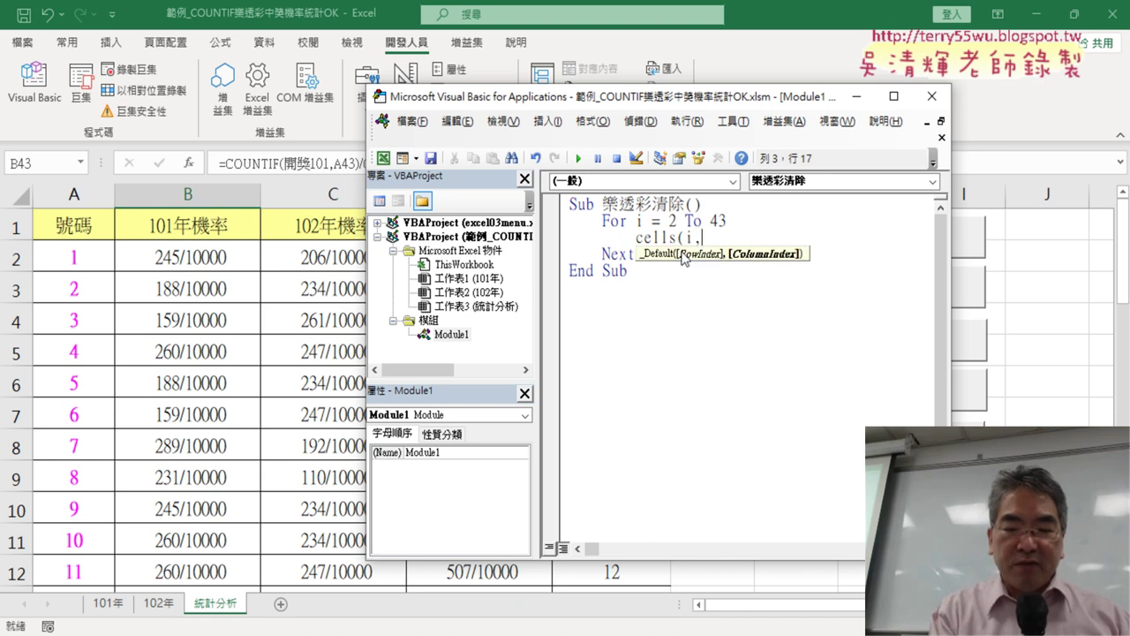
{"action": "type", "text": "\"B"}
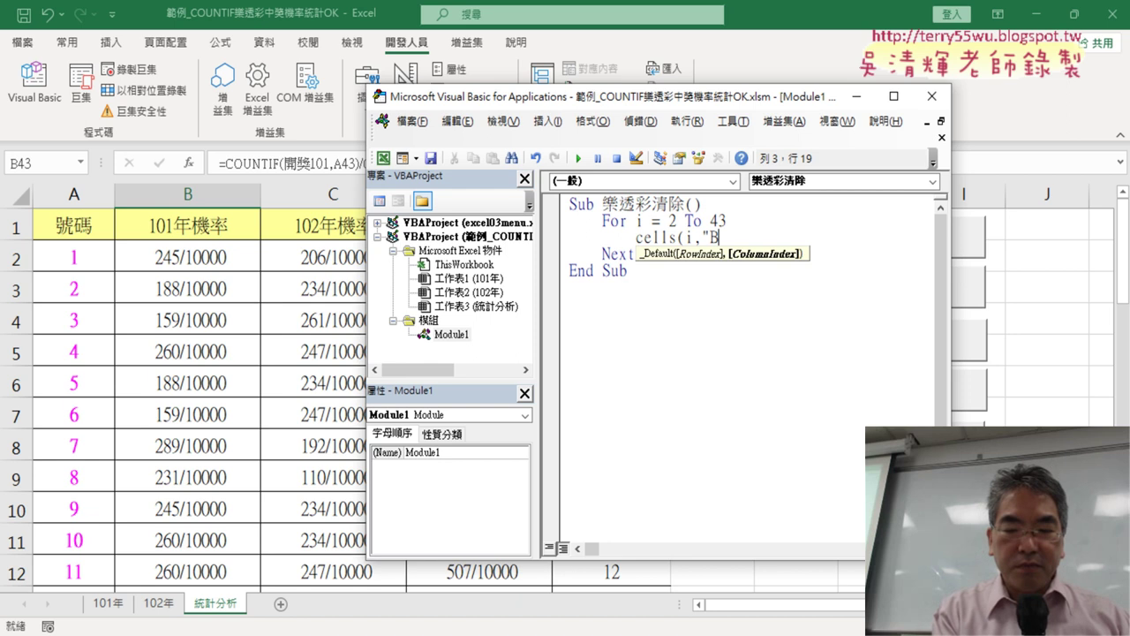
{"action": "type", "text": "\")"}
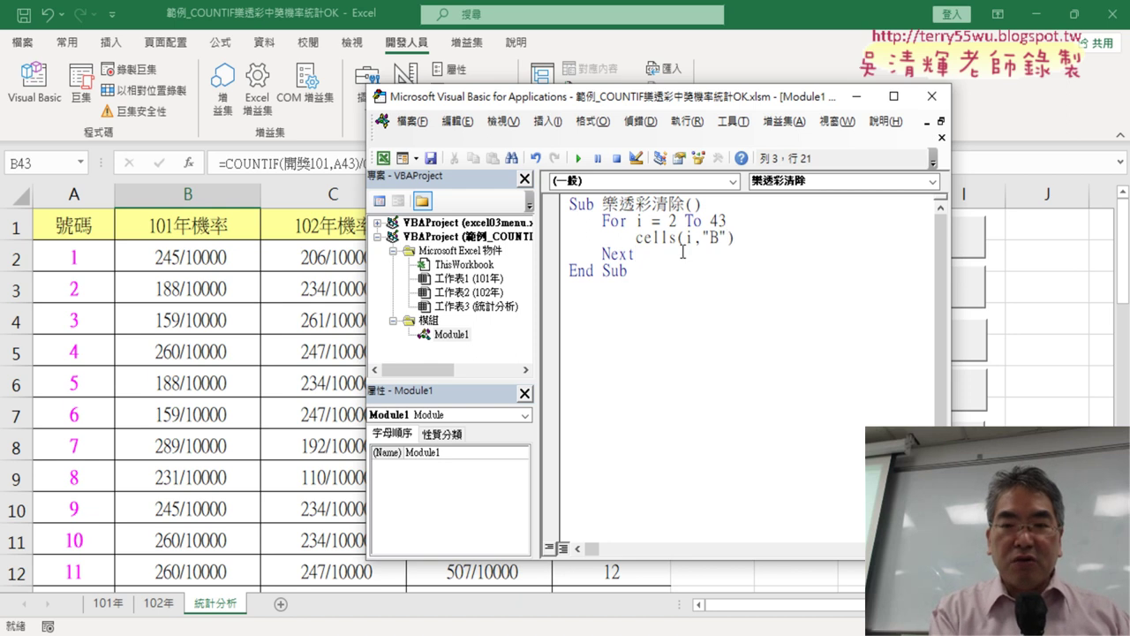
{"action": "type", "text": "="}
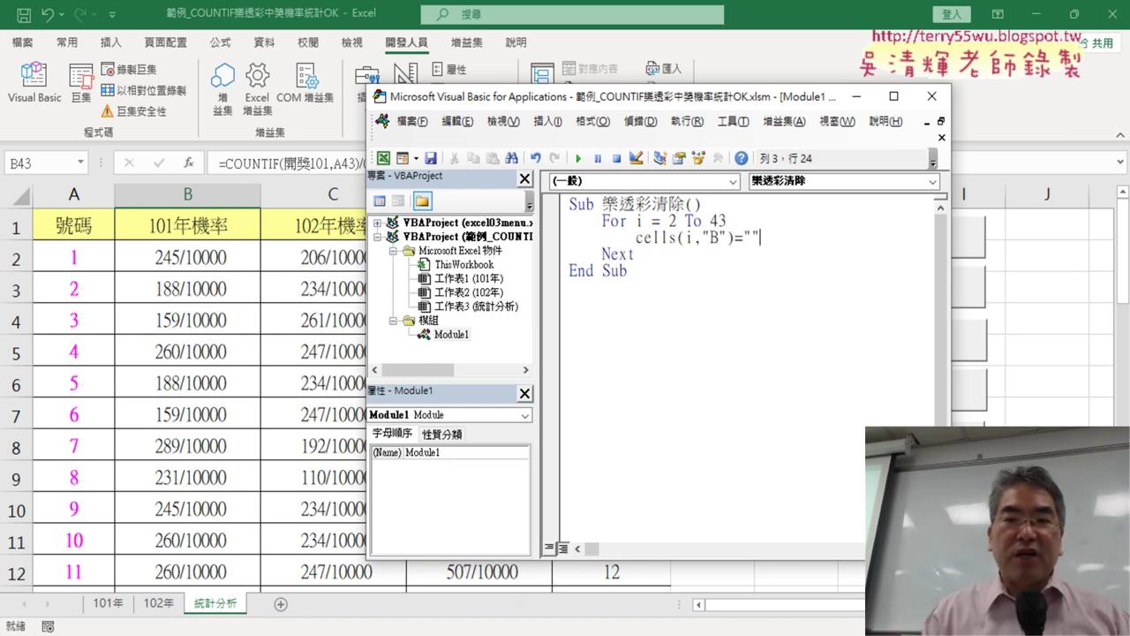
{"action": "type", "text": "\""}
{"action": "key", "text": "Return"}
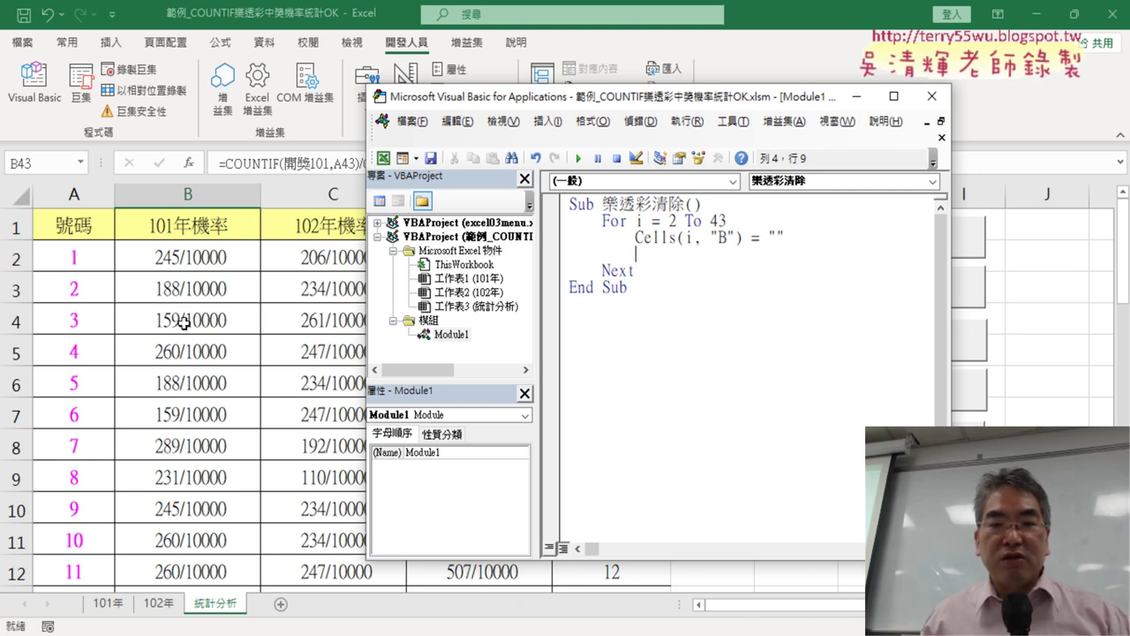
Copy the Cells(i, "B") = "" line and paste three more copies below it.
{"action": "left_click_drag", "start_coordinate": [797, 238], "coordinate": [642, 244]}
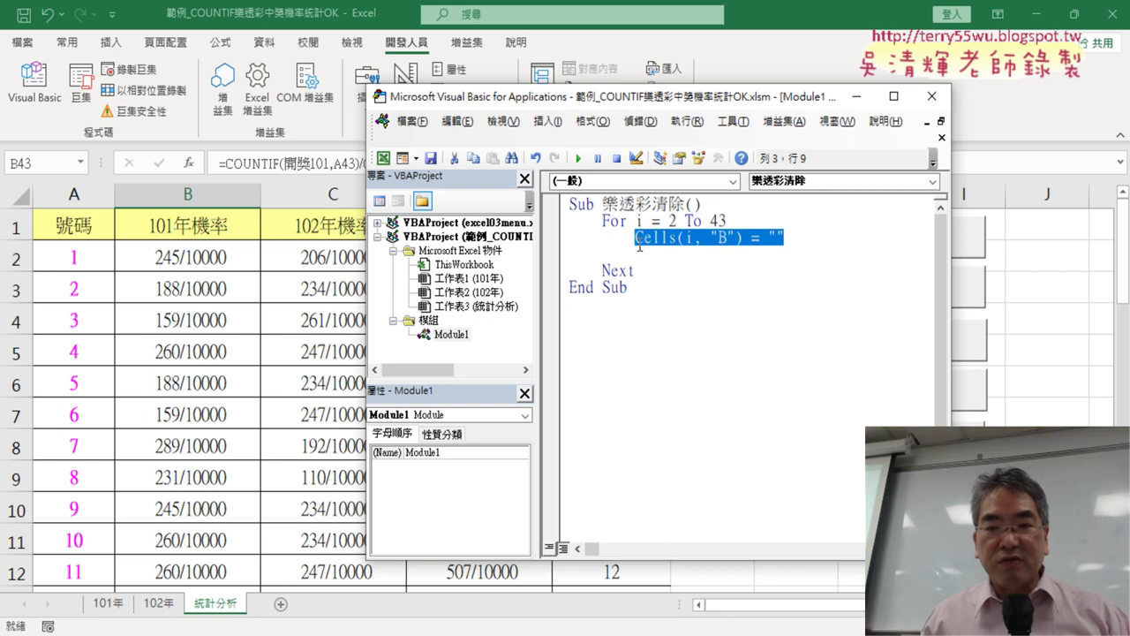
{"action": "right_click", "coordinate": [656, 247]}
{"action": "left_click", "coordinate": [686, 265]}
{"action": "left_click", "coordinate": [652, 254]}
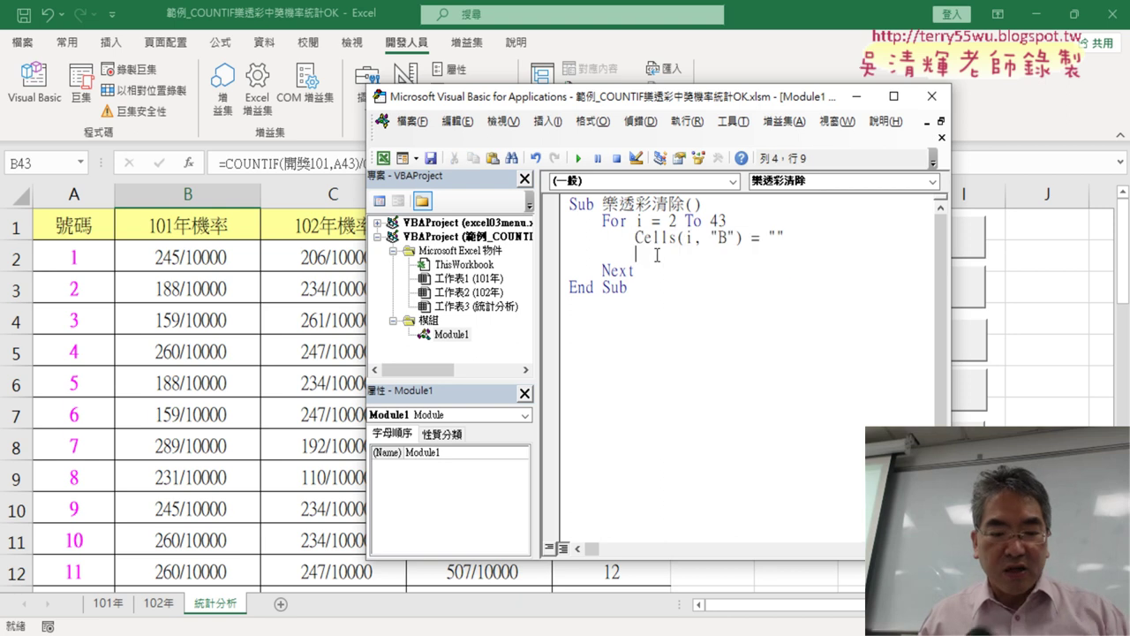
{"action": "key", "text": "ctrl+v"}
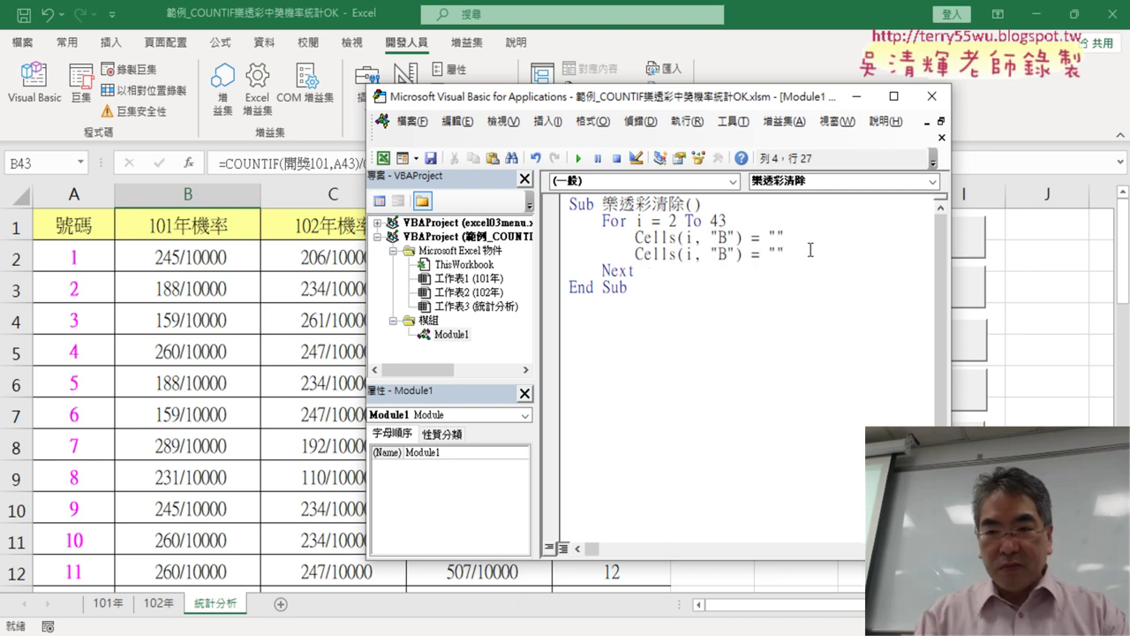
{"action": "key", "text": "Return"}
{"action": "key", "text": "ctrl+v"}
{"action": "key", "text": "Return"}
{"action": "key", "text": "ctrl+v"}
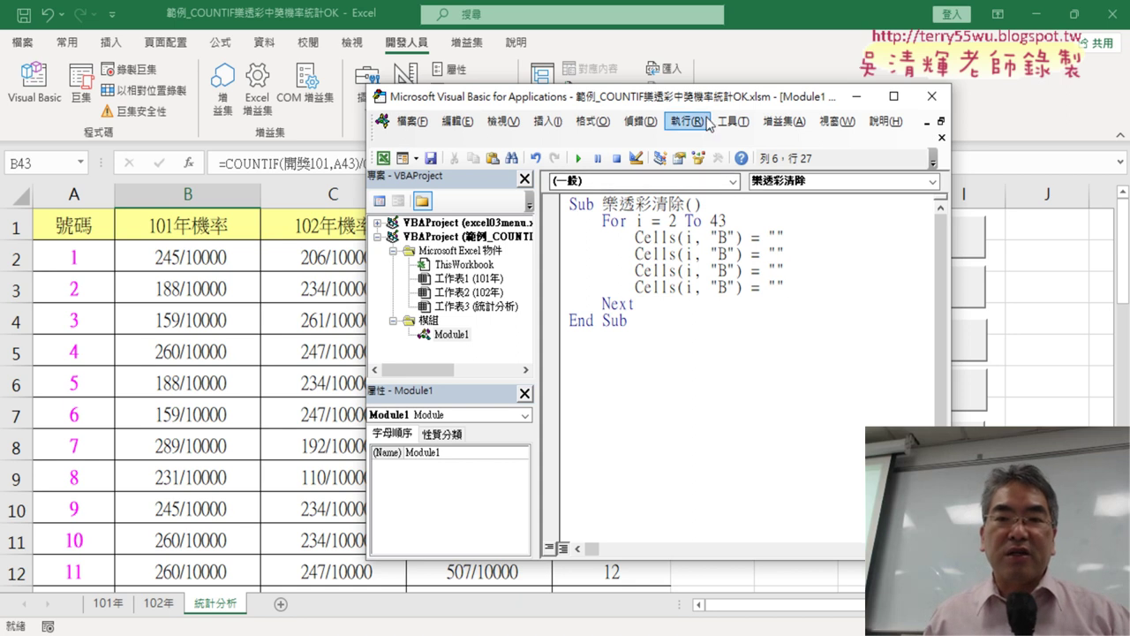
Change the column letters in the three copies to C, D and E.
{"action": "left_click_drag", "start_coordinate": [702, 101], "coordinate": [663, 293]}
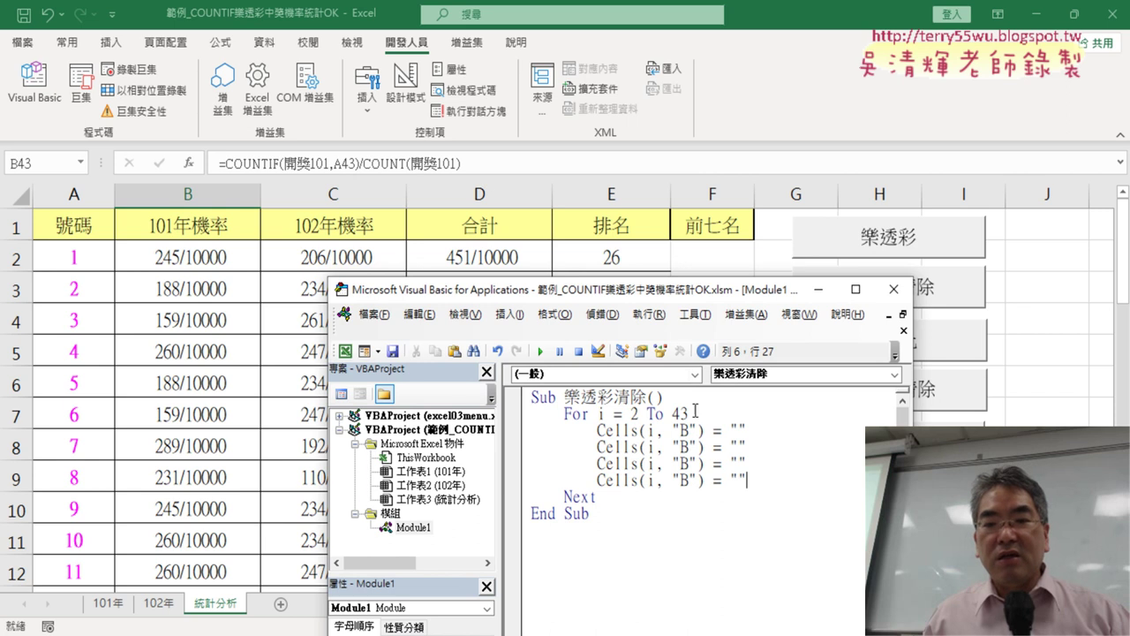
{"action": "key", "text": "BackSpace"}
{"action": "type", "text": "C"}
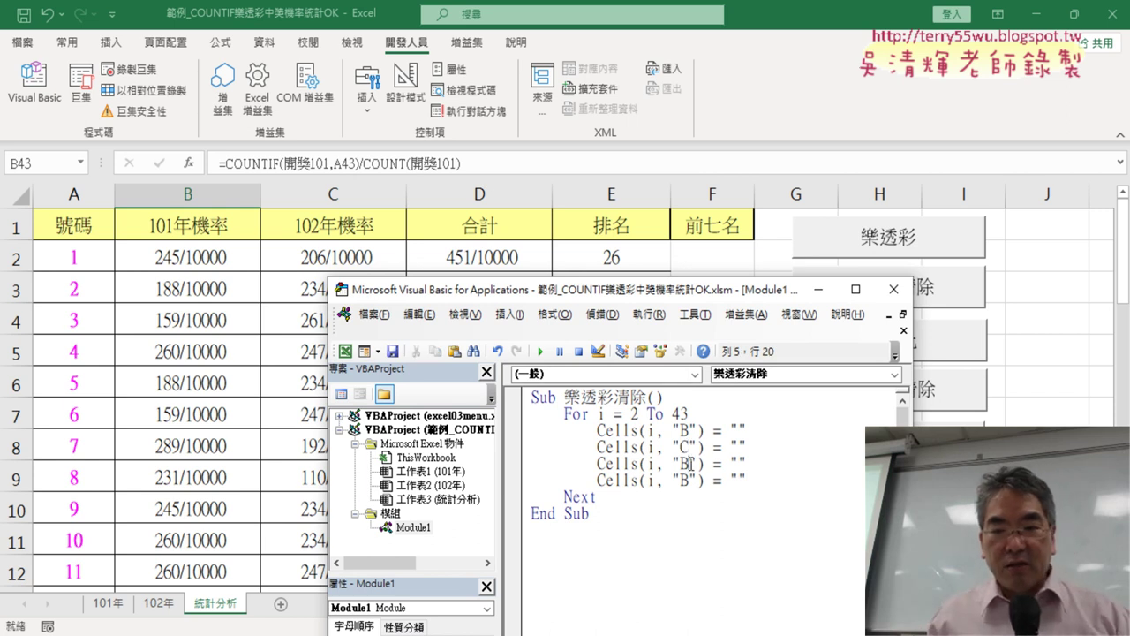
{"action": "double_click", "coordinate": [686, 463]}
{"action": "type", "text": "D"}
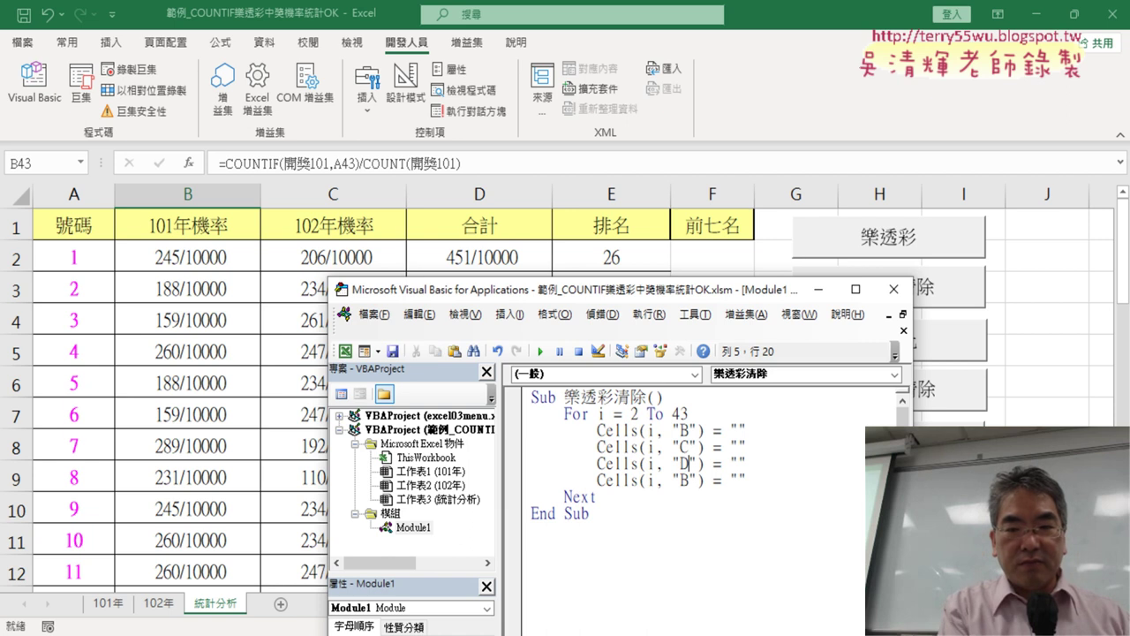
{"action": "double_click", "coordinate": [686, 480]}
{"action": "type", "text": "E"}
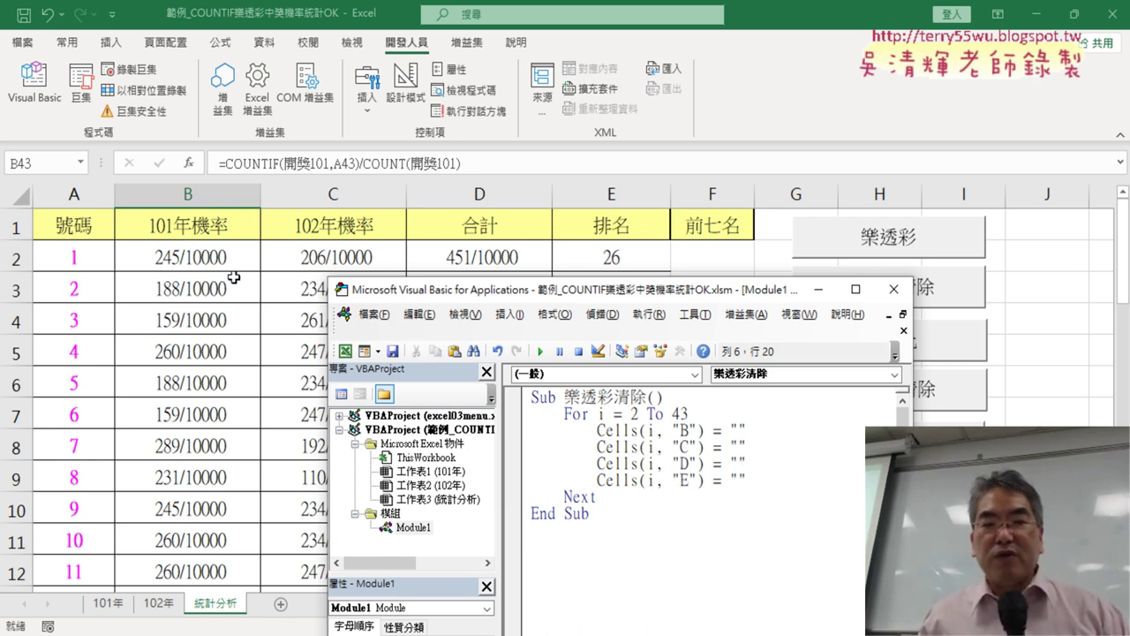
Reposition the code editor and select the whole 樂透彩清除 macro.
{"action": "left_click_drag", "start_coordinate": [619, 295], "coordinate": [761, 60]}
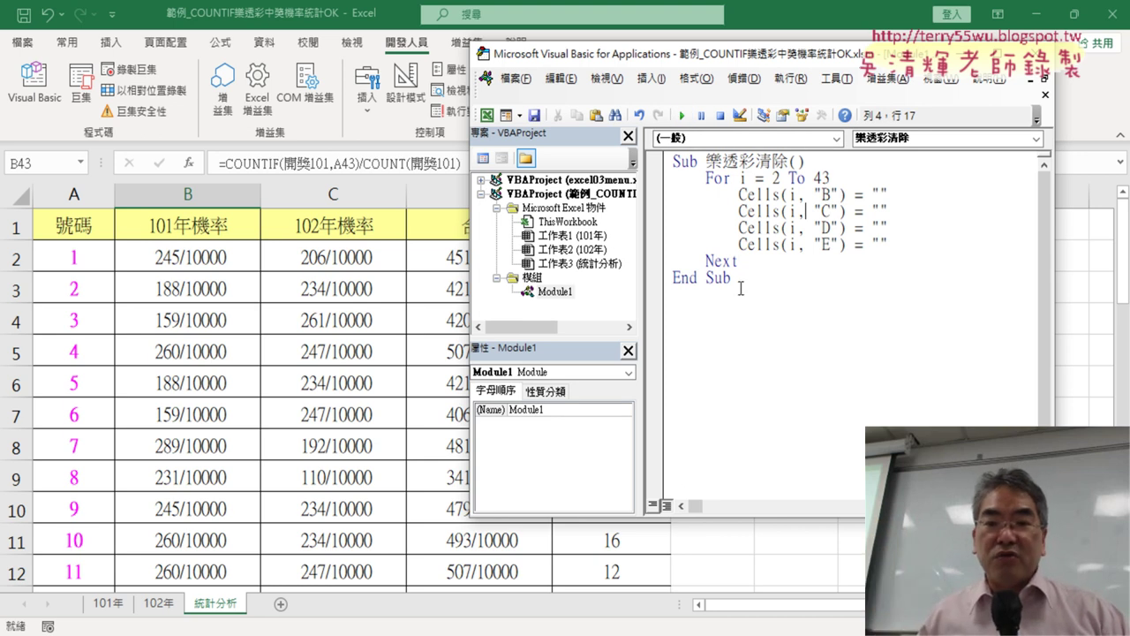
{"action": "left_click_drag", "start_coordinate": [741, 288], "coordinate": [665, 155]}
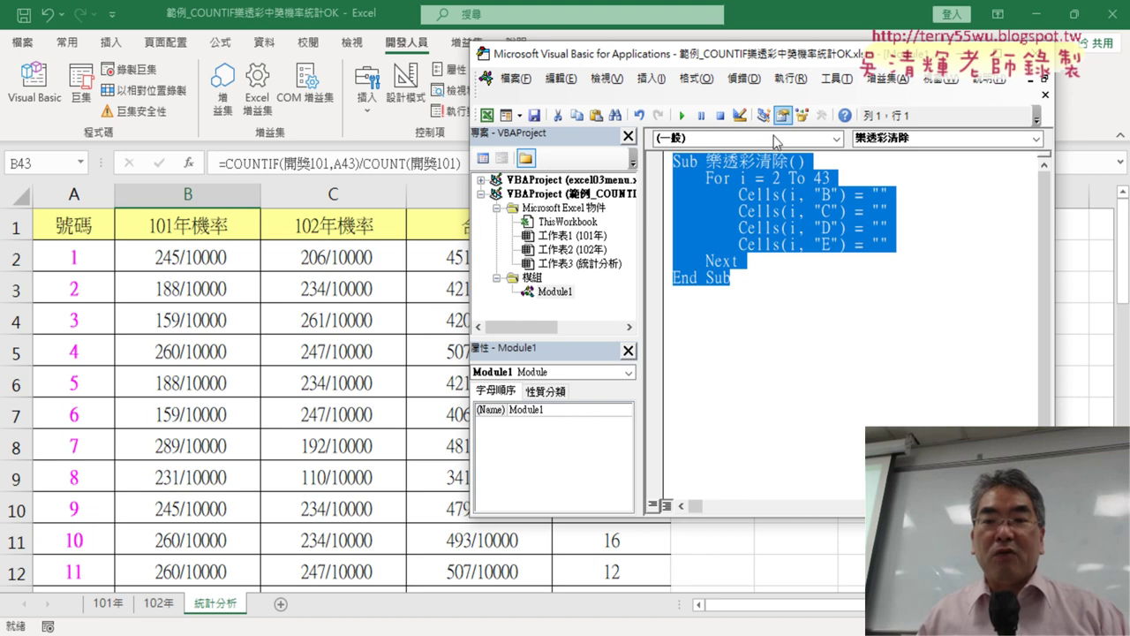
{"action": "left_click_drag", "start_coordinate": [791, 66], "coordinate": [652, 309]}
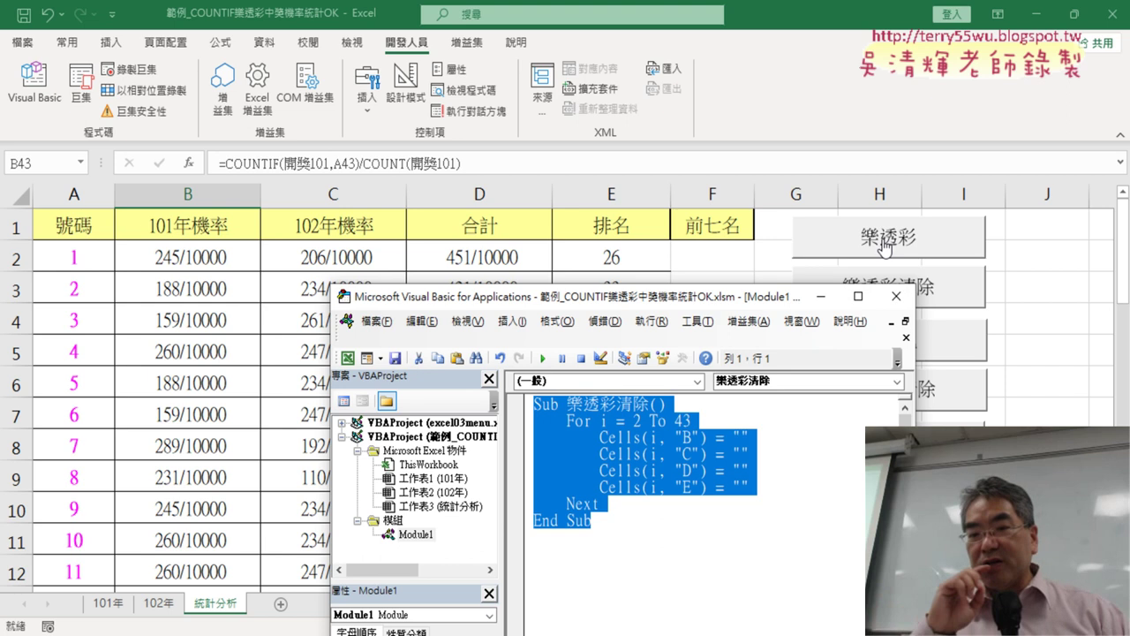
{"action": "left_click", "coordinate": [746, 436]}
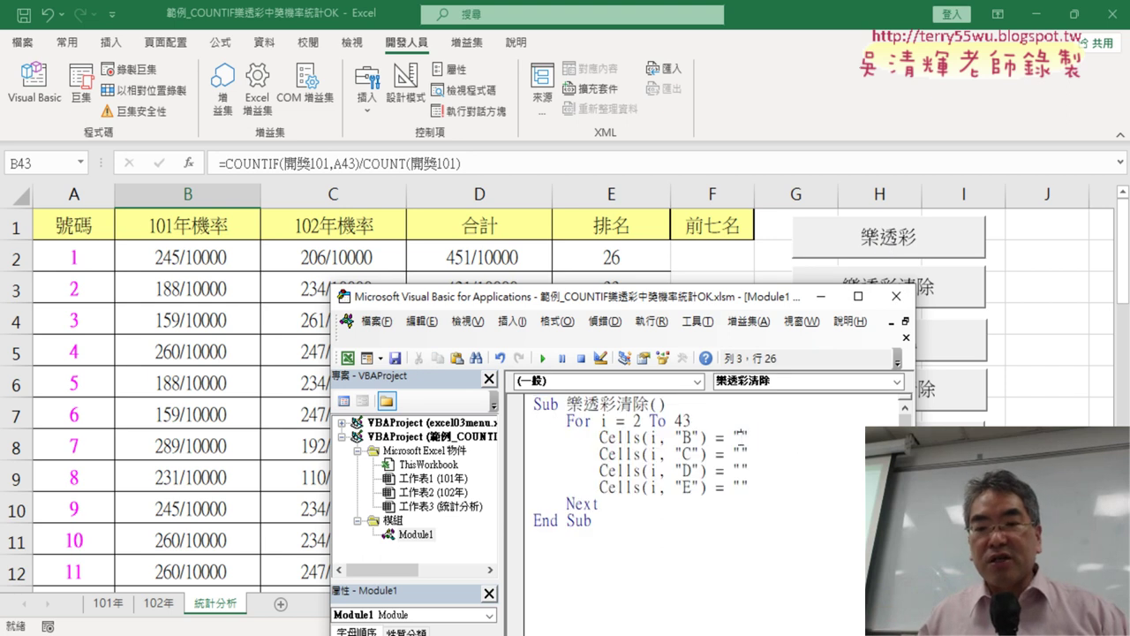
{"action": "left_click_drag", "start_coordinate": [753, 436], "coordinate": [733, 437]}
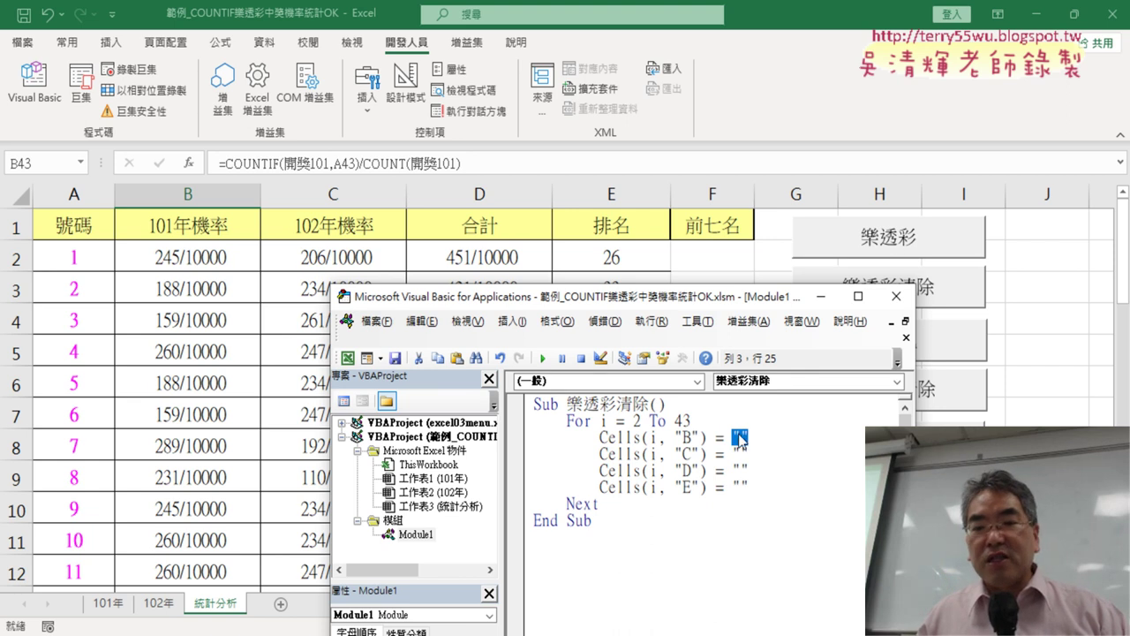
{"action": "left_click_drag", "start_coordinate": [634, 520], "coordinate": [513, 406]}
{"action": "key", "text": "ctrl+c"}
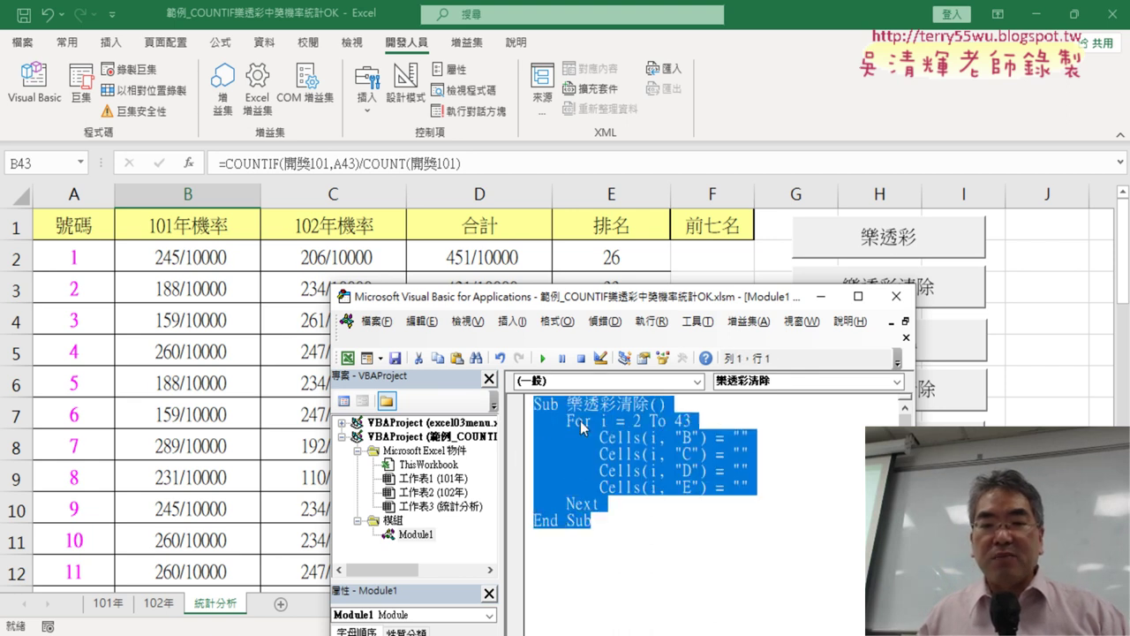
{"action": "left_click_drag", "start_coordinate": [668, 299], "coordinate": [743, 73]}
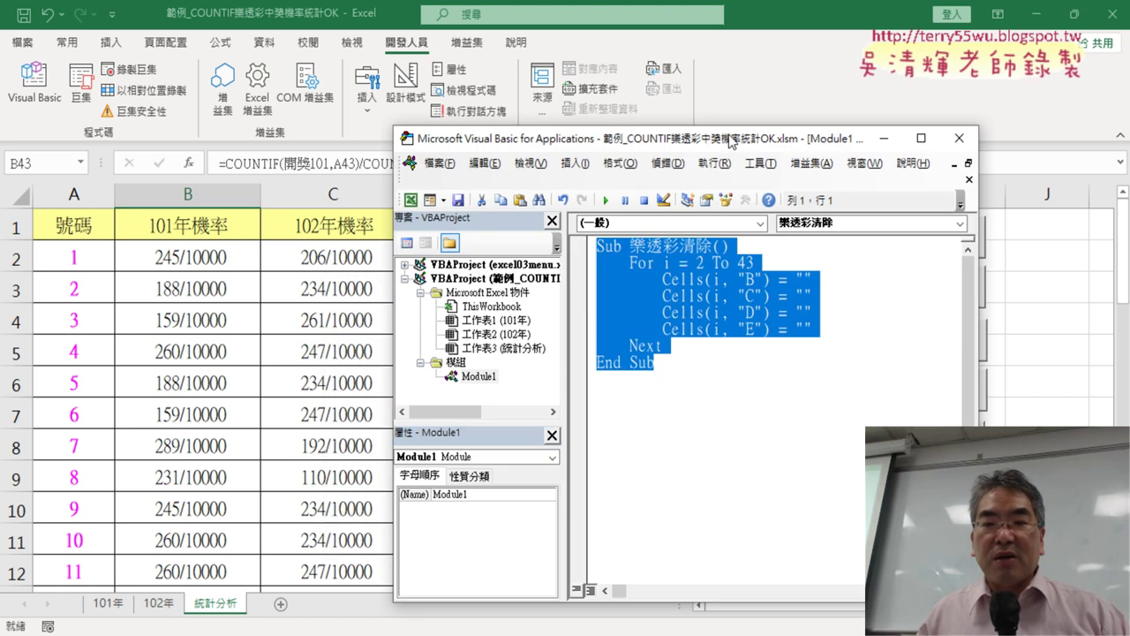
Paste a duplicate of the macro below End Sub, rename it Sub 樂透彩, then go to cell B2.
{"action": "right_click", "coordinate": [717, 214]}
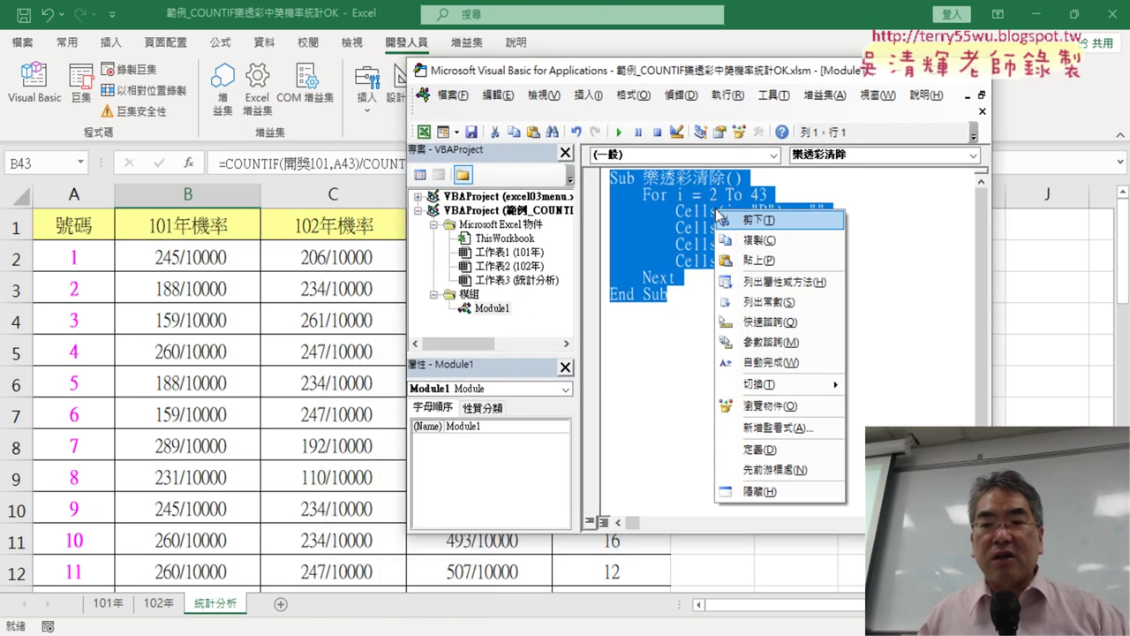
{"action": "left_click", "coordinate": [765, 242]}
{"action": "left_click", "coordinate": [678, 327]}
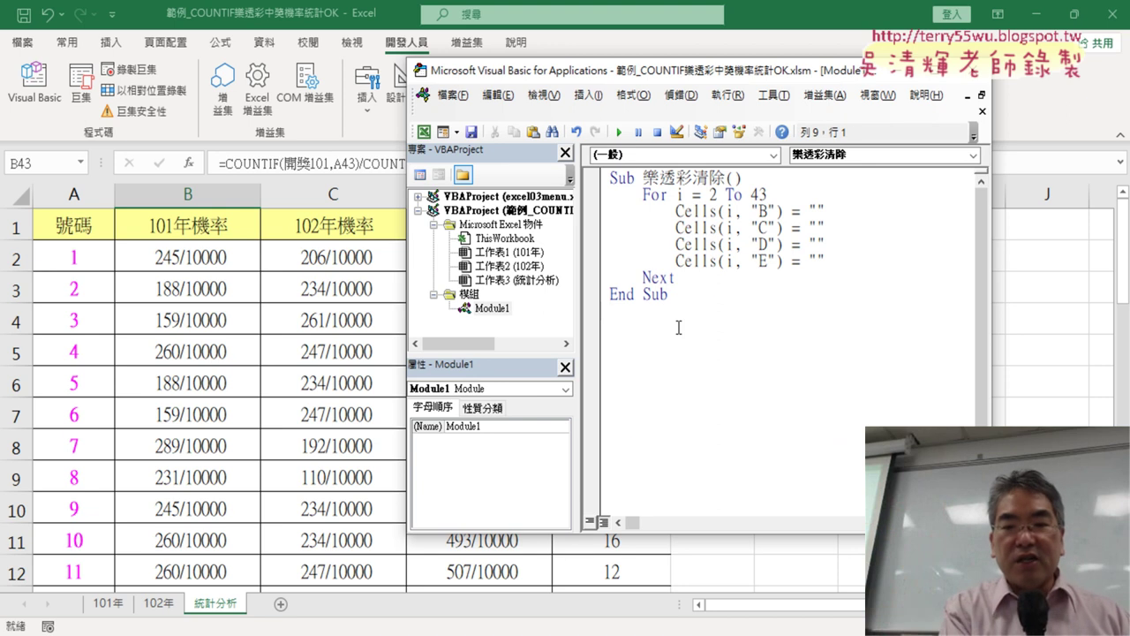
{"action": "key", "text": "ctrl+v"}
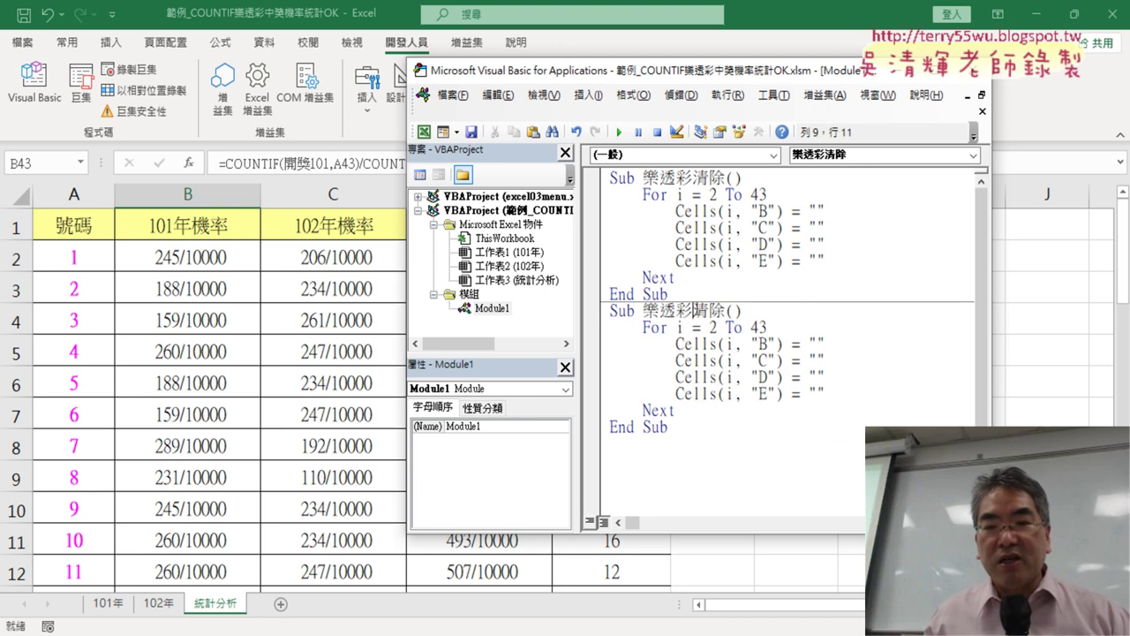
{"action": "key", "text": "Delete"}
{"action": "key", "text": "Delete"}
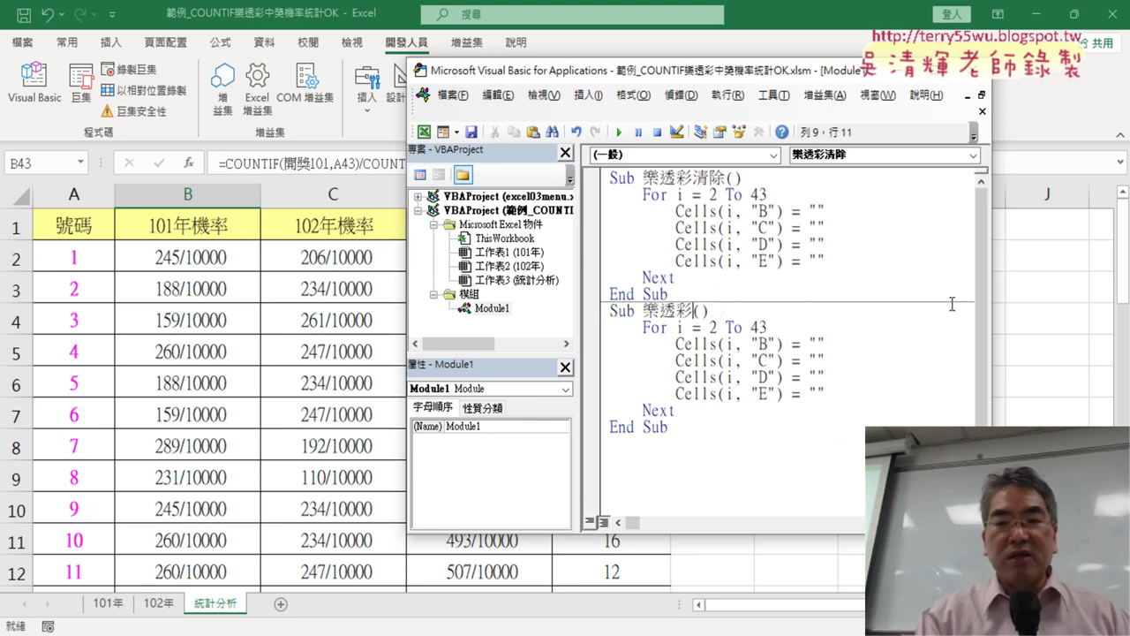
{"action": "left_click", "coordinate": [818, 343]}
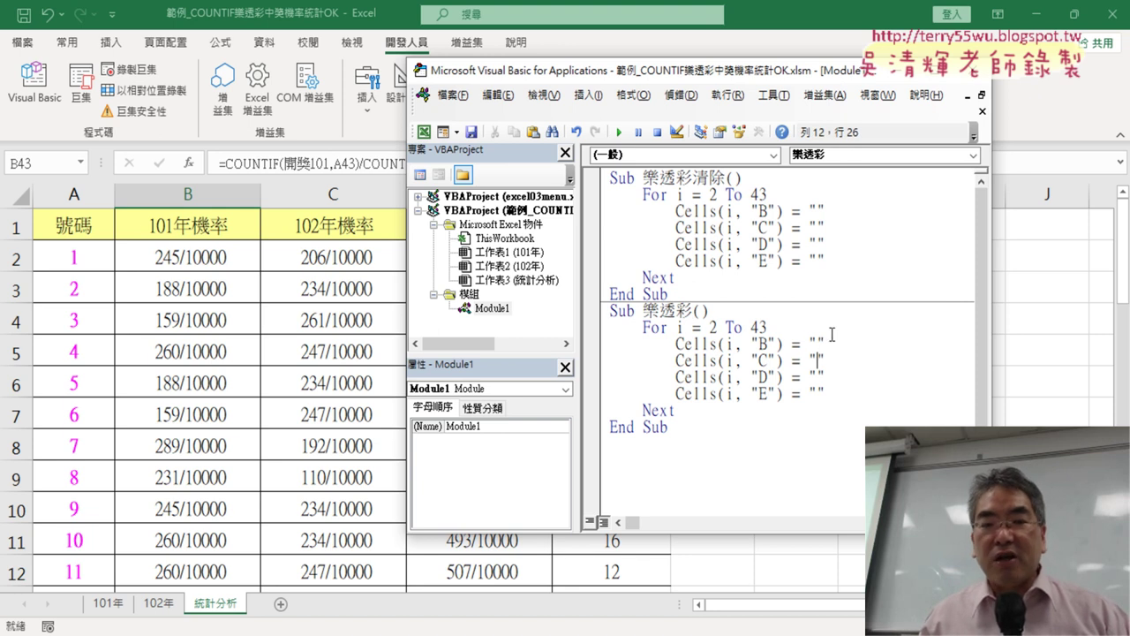
{"action": "left_click", "coordinate": [196, 257]}
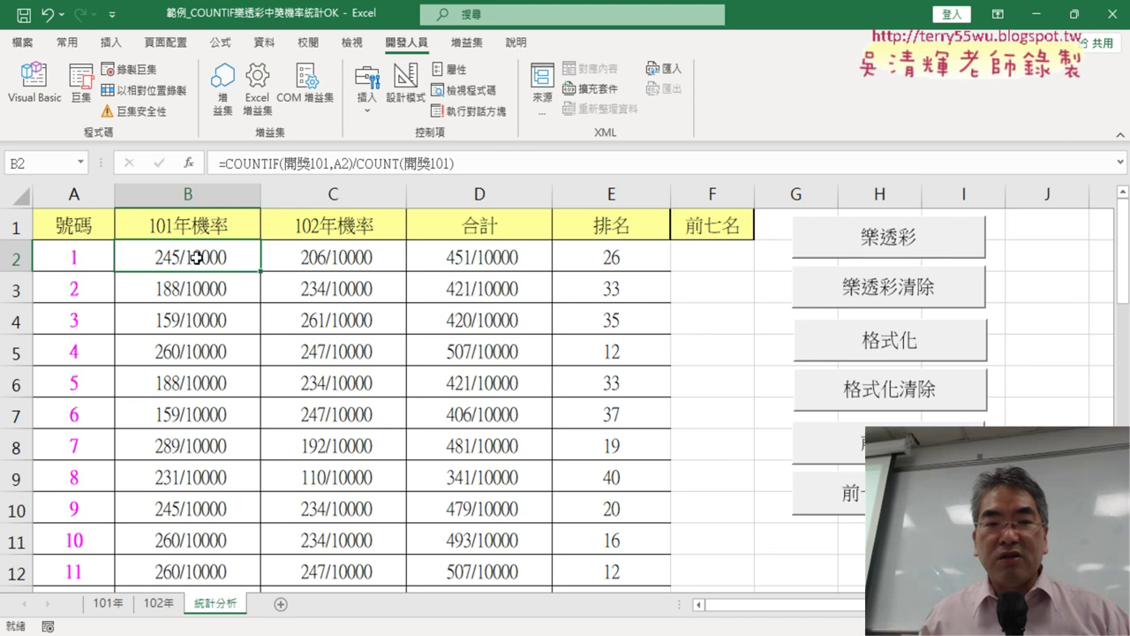
Copy B2's =COUNTIF(開獎101,A2)/COUNT(開獎101) formula and paste it into the Cells(i, "B") line's quotes.
{"action": "left_click_drag", "start_coordinate": [220, 162], "coordinate": [486, 161]}
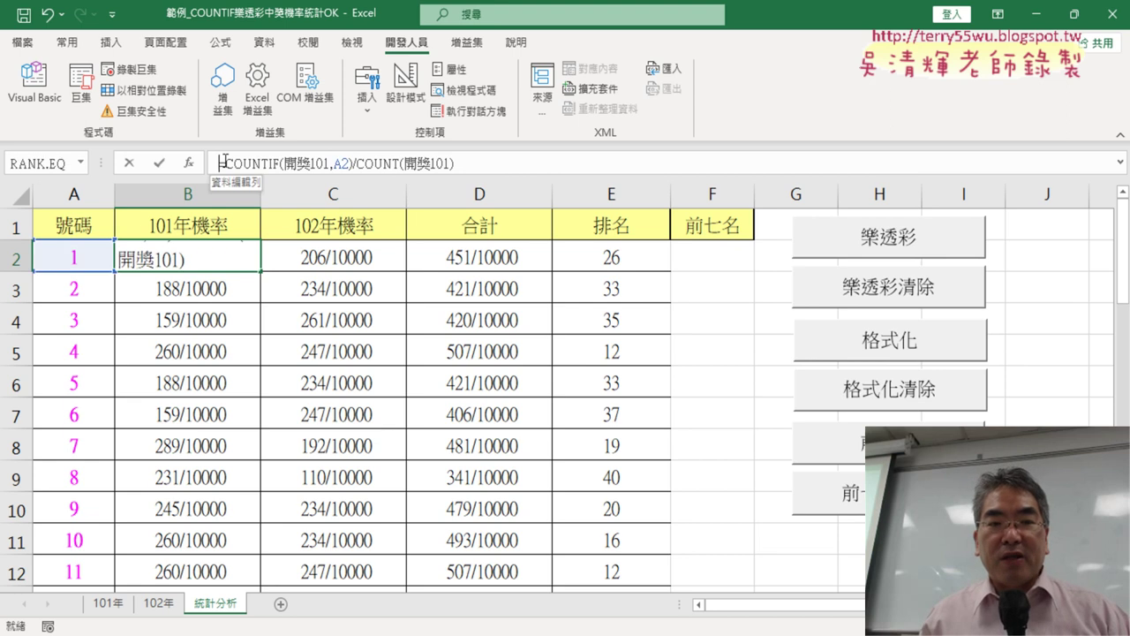
{"action": "right_click", "coordinate": [345, 162]}
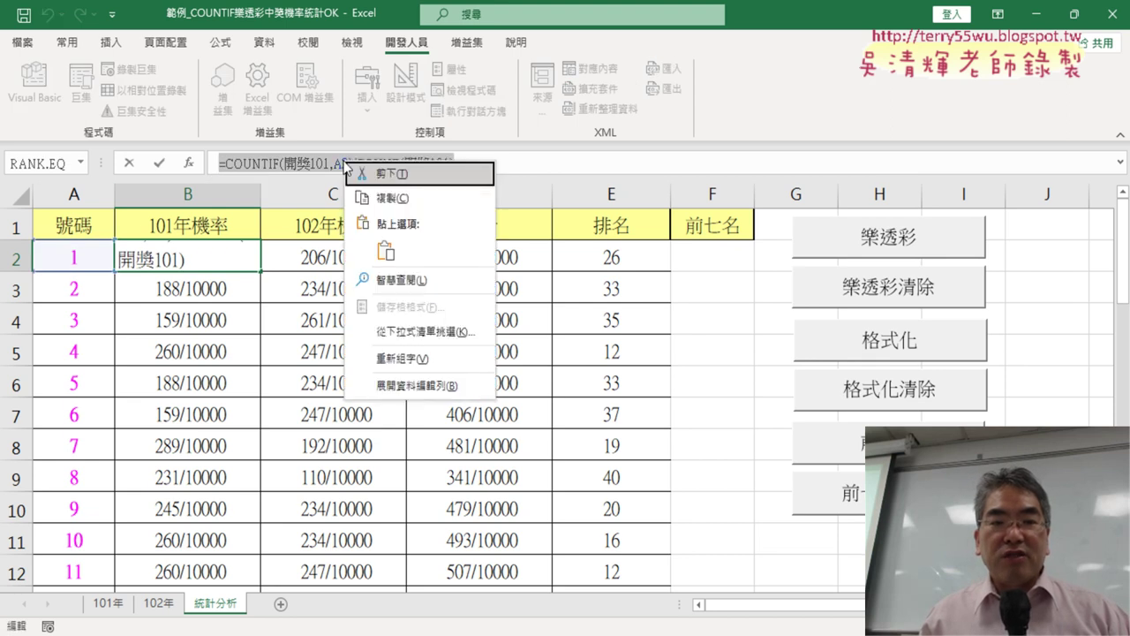
{"action": "left_click", "coordinate": [384, 205]}
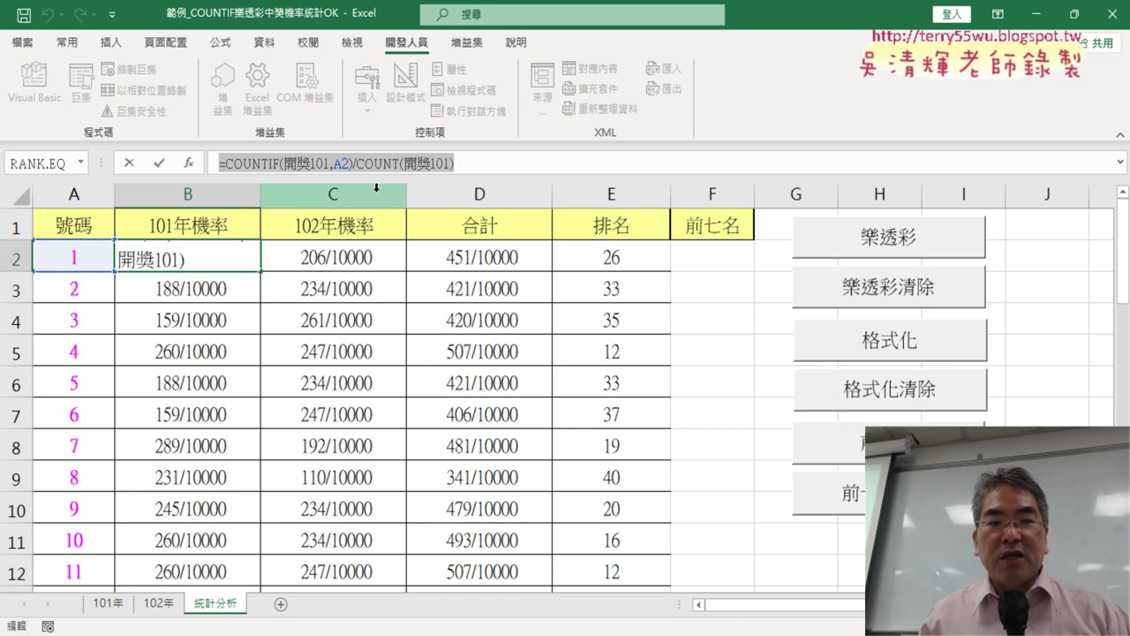
{"action": "key", "text": "End"}
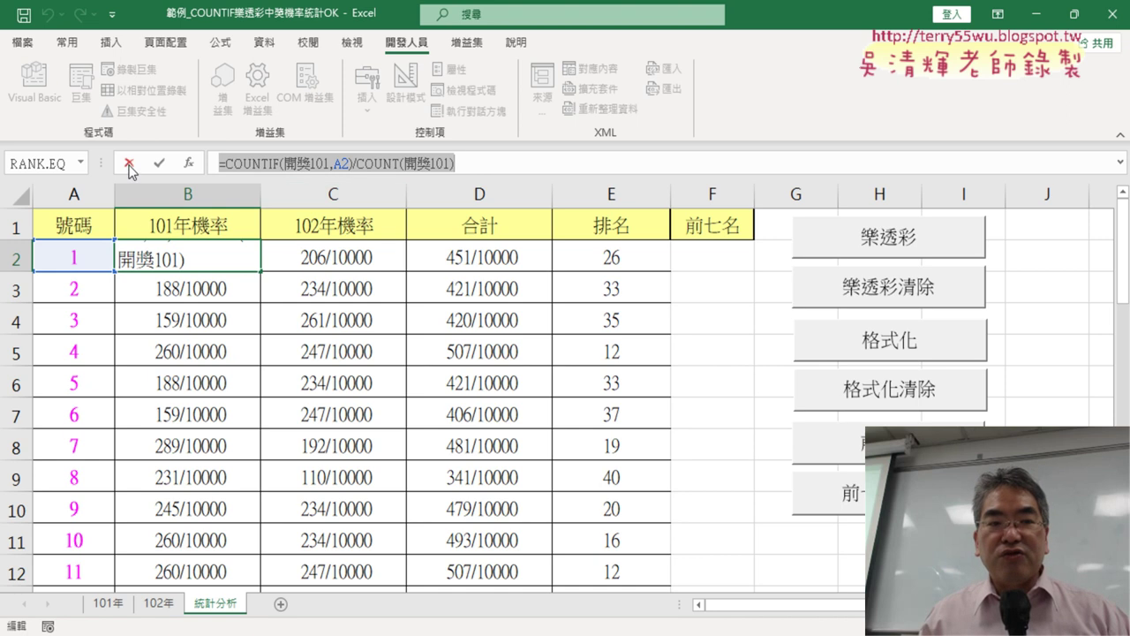
{"action": "left_click", "coordinate": [130, 165]}
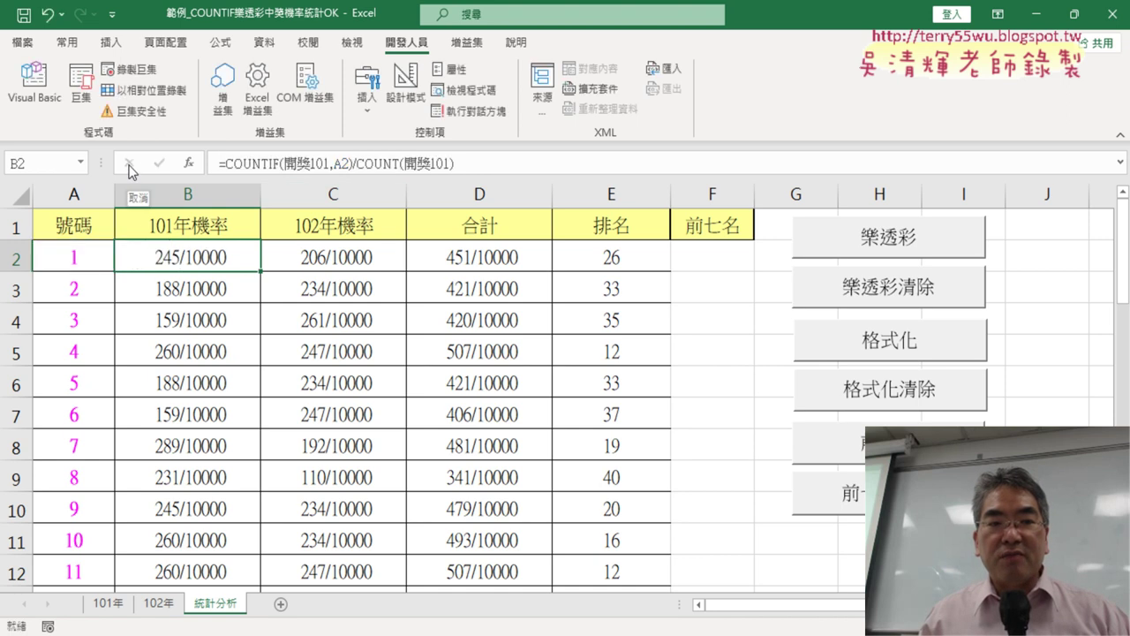
{"action": "left_click", "coordinate": [37, 103]}
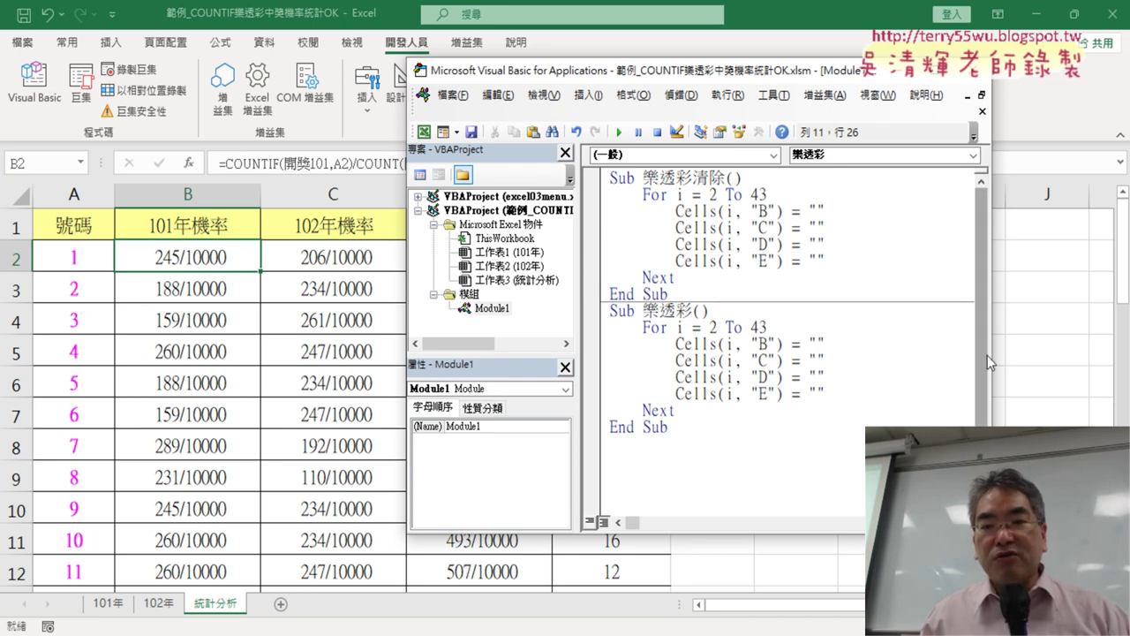
{"action": "left_click_drag", "start_coordinate": [988, 357], "coordinate": [1091, 353]}
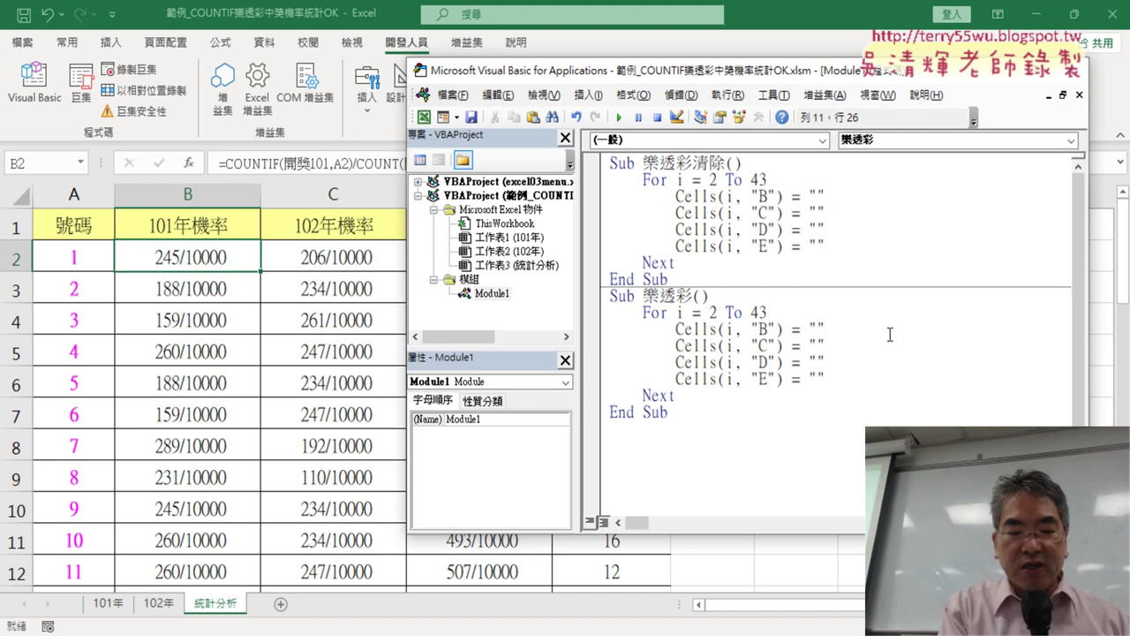
{"action": "key", "text": "ctrl+v"}
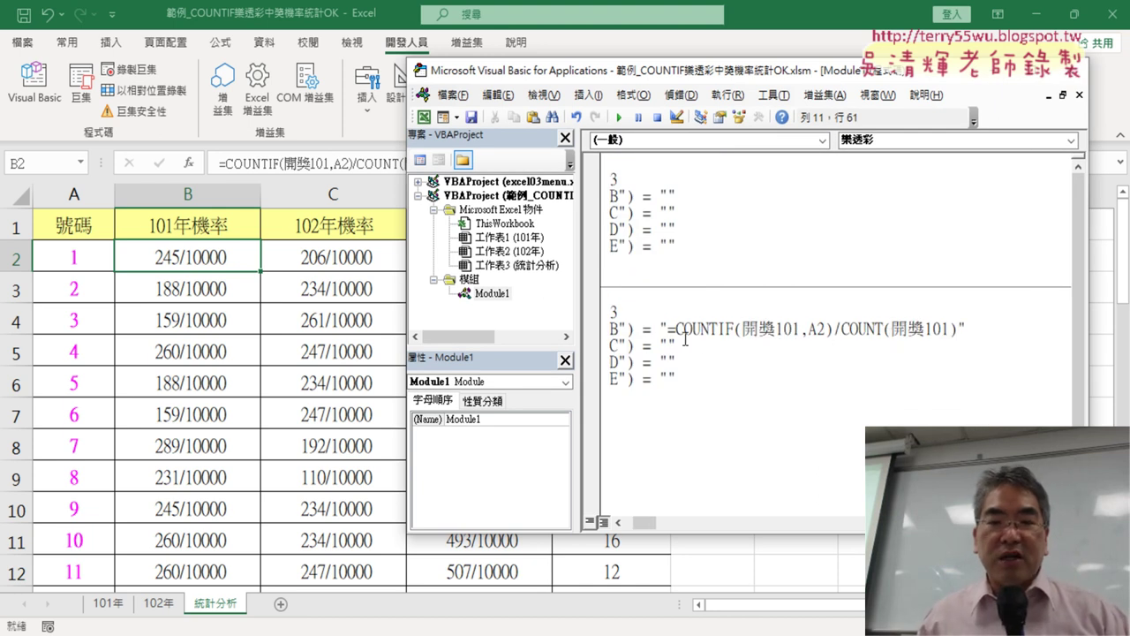
Copy C2's 開獎102 COUNTIF formula into the quotes of the Cells(i, "C") line.
{"action": "left_click", "coordinate": [322, 261]}
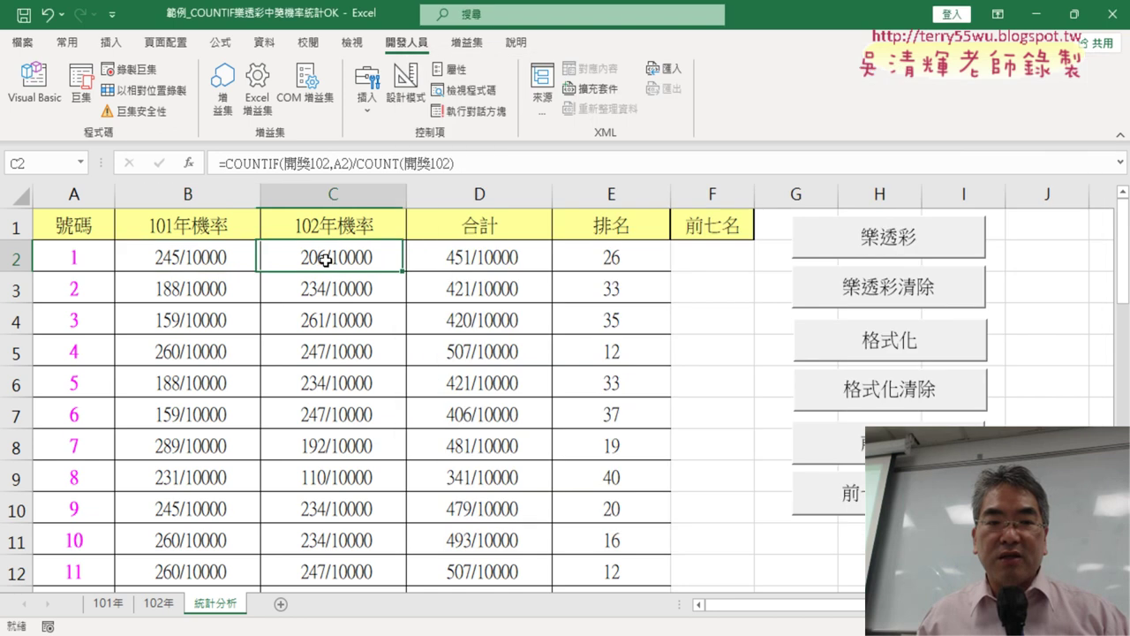
{"action": "left_click_drag", "start_coordinate": [454, 163], "coordinate": [219, 163]}
{"action": "right_click", "coordinate": [287, 166]}
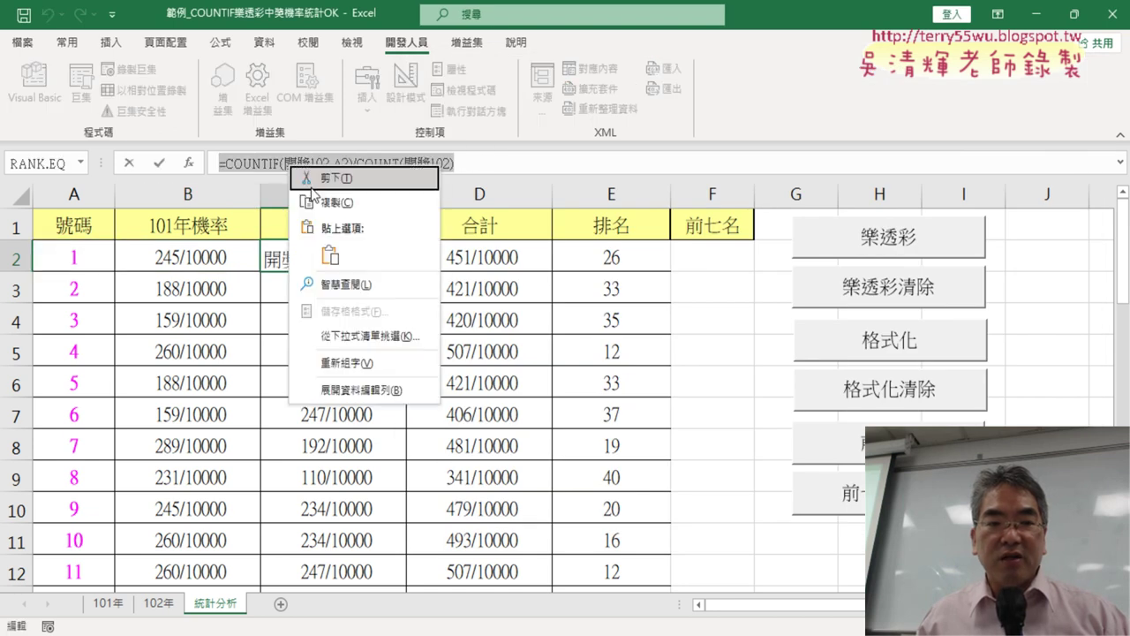
{"action": "left_click", "coordinate": [305, 177]}
{"action": "left_click", "coordinate": [130, 163]}
{"action": "left_click", "coordinate": [43, 93]}
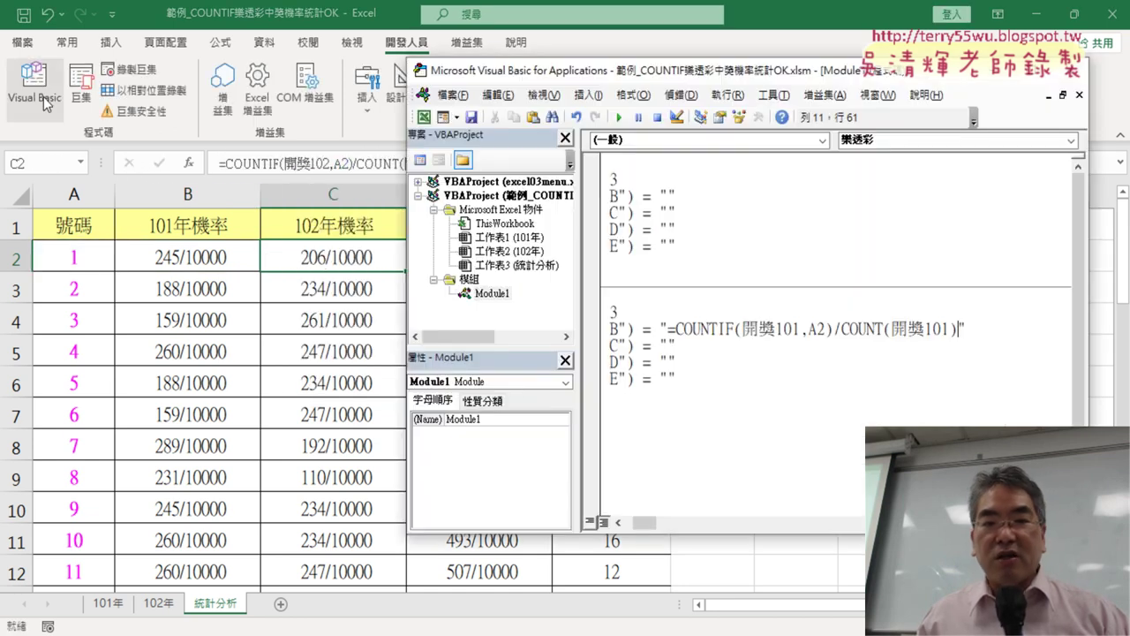
{"action": "left_click", "coordinate": [668, 345]}
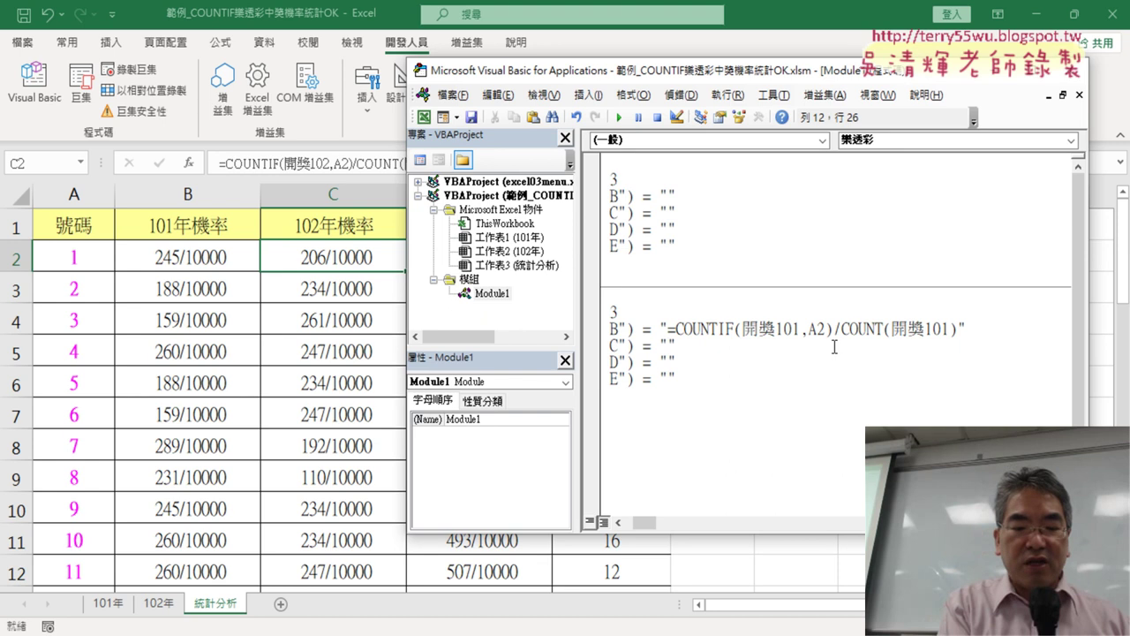
{"action": "key", "text": "ctrl+v"}
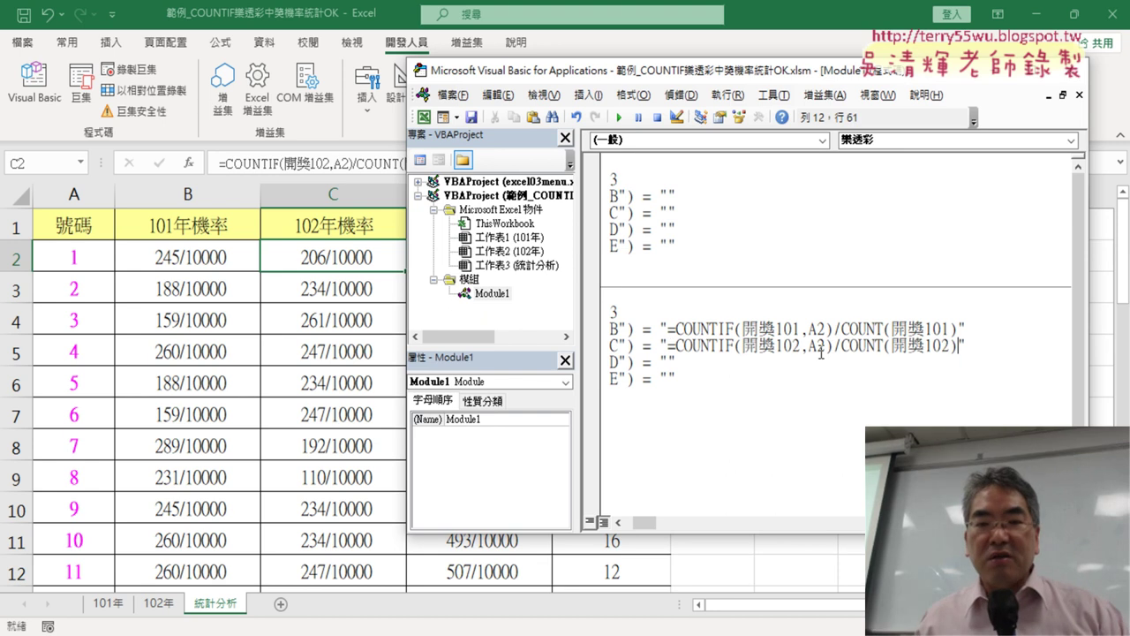
Copy D2's =B2+C2 formula into the Cells(i, "D") line.
{"action": "left_click", "coordinate": [369, 252]}
{"action": "left_click", "coordinate": [484, 256]}
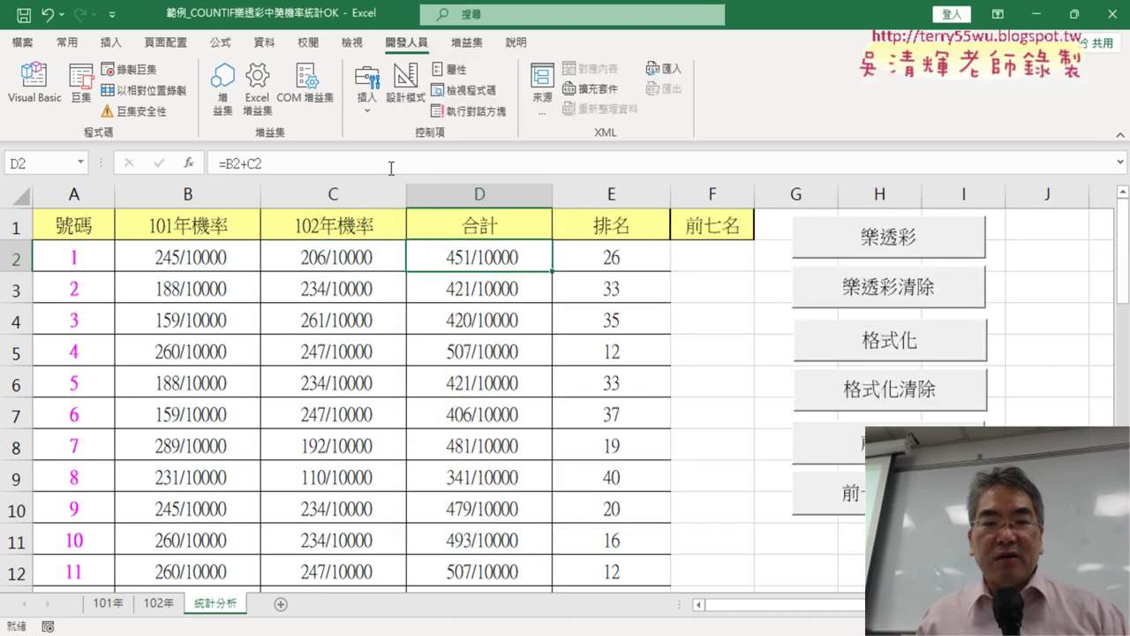
{"action": "left_click_drag", "start_coordinate": [263, 163], "coordinate": [221, 163]}
{"action": "right_click", "coordinate": [232, 168]}
{"action": "left_click", "coordinate": [271, 202]}
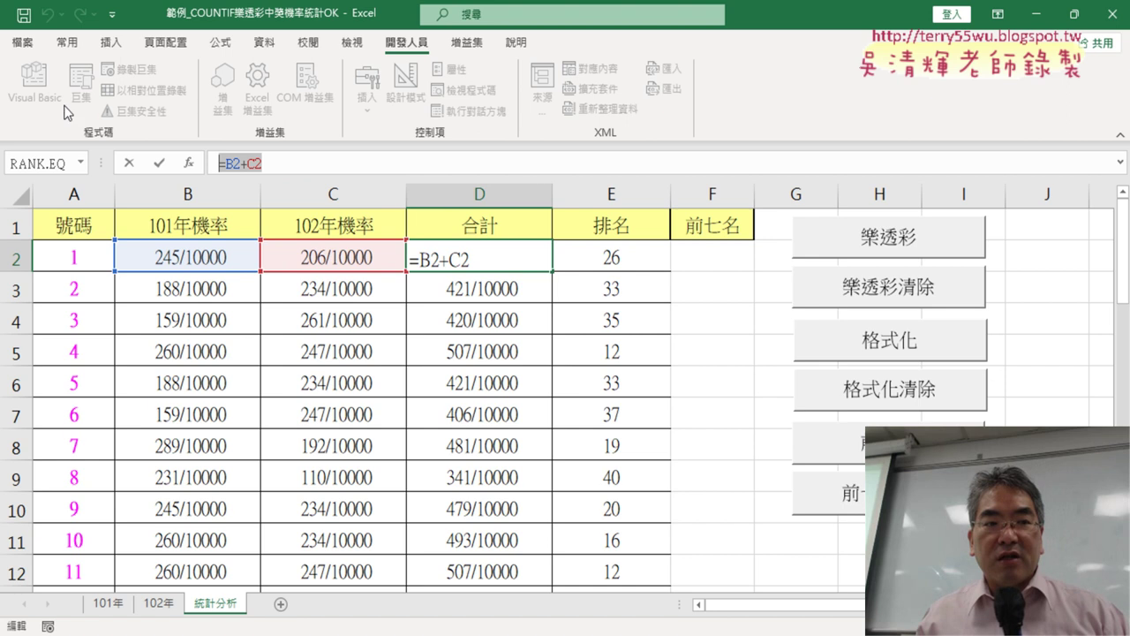
{"action": "left_click", "coordinate": [129, 165]}
{"action": "left_click", "coordinate": [33, 84]}
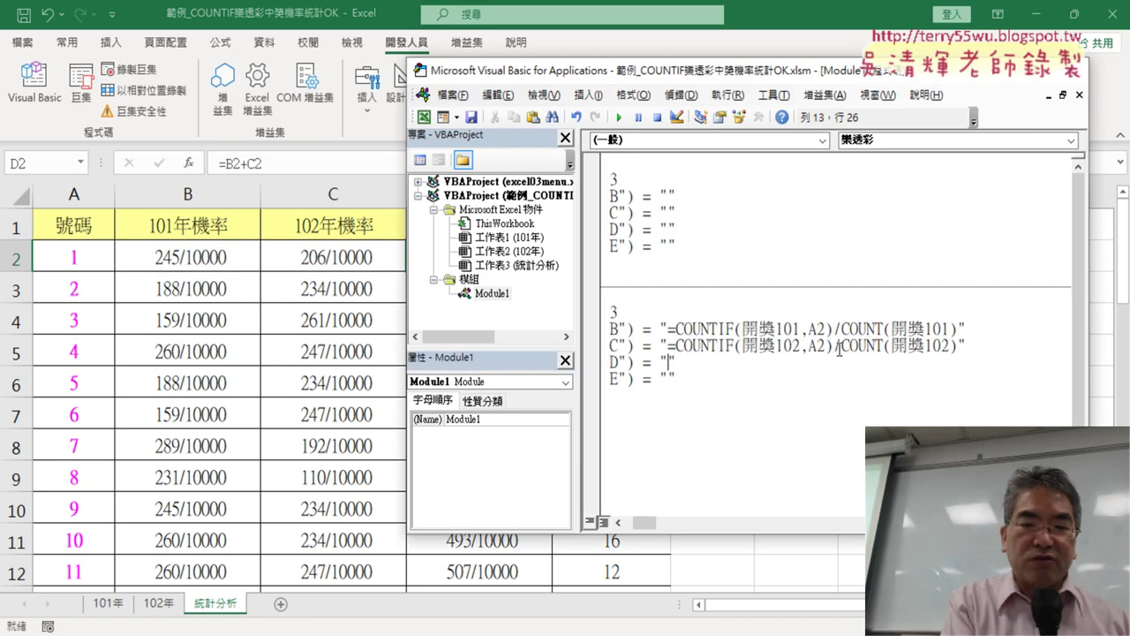
{"action": "key", "text": "ctrl+v"}
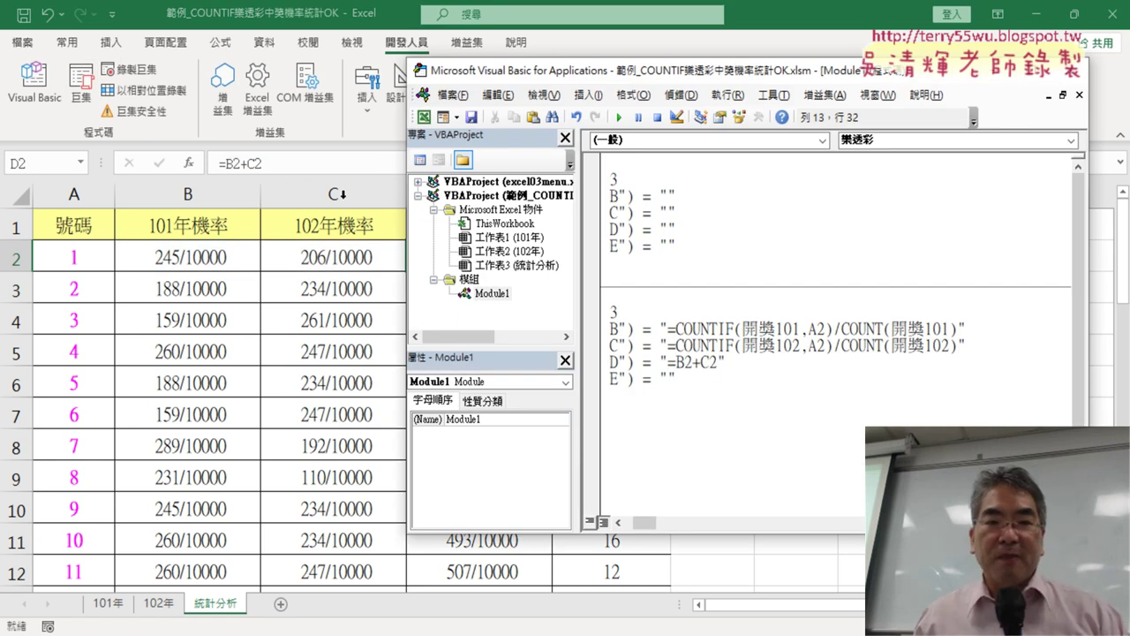
Copy E2's =RANK.EQ(D2,D$2:D$43) formula into the Cells(i, "E") line.
{"action": "left_click", "coordinate": [369, 249]}
{"action": "left_click", "coordinate": [634, 261]}
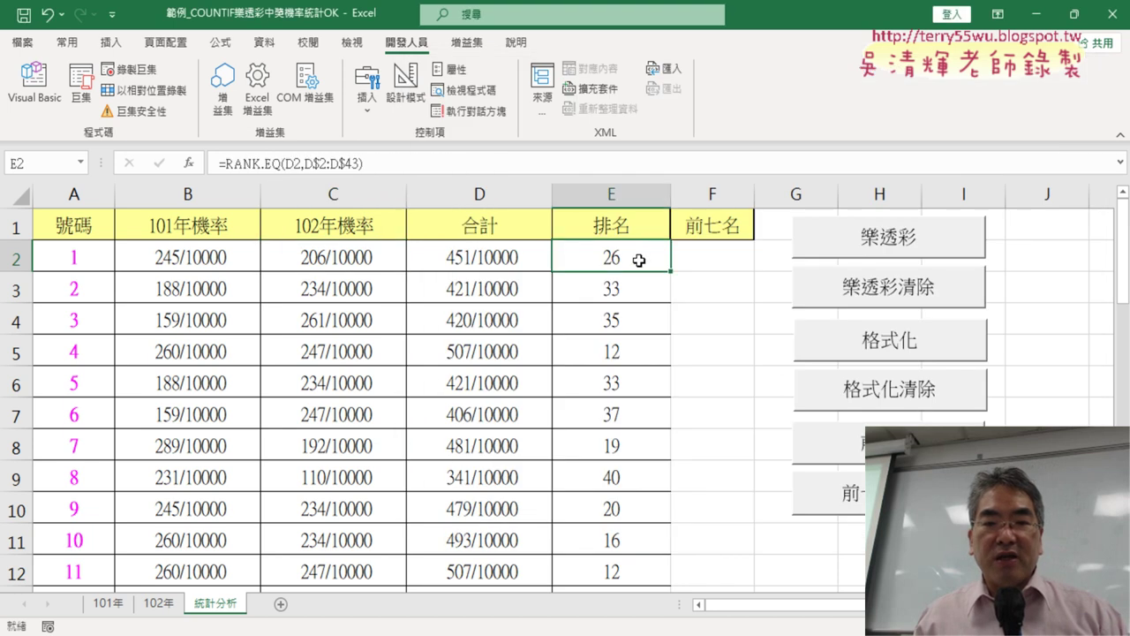
{"action": "left_click_drag", "start_coordinate": [385, 169], "coordinate": [219, 163]}
{"action": "right_click", "coordinate": [296, 164]}
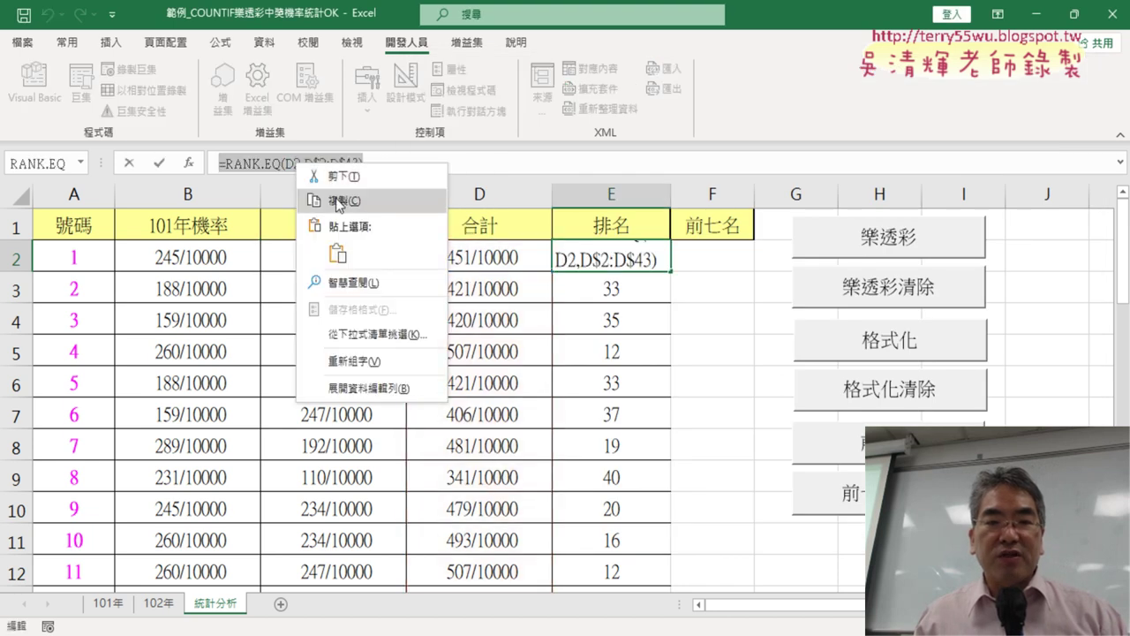
{"action": "left_click", "coordinate": [335, 196]}
{"action": "left_click", "coordinate": [129, 163]}
{"action": "left_click", "coordinate": [35, 84]}
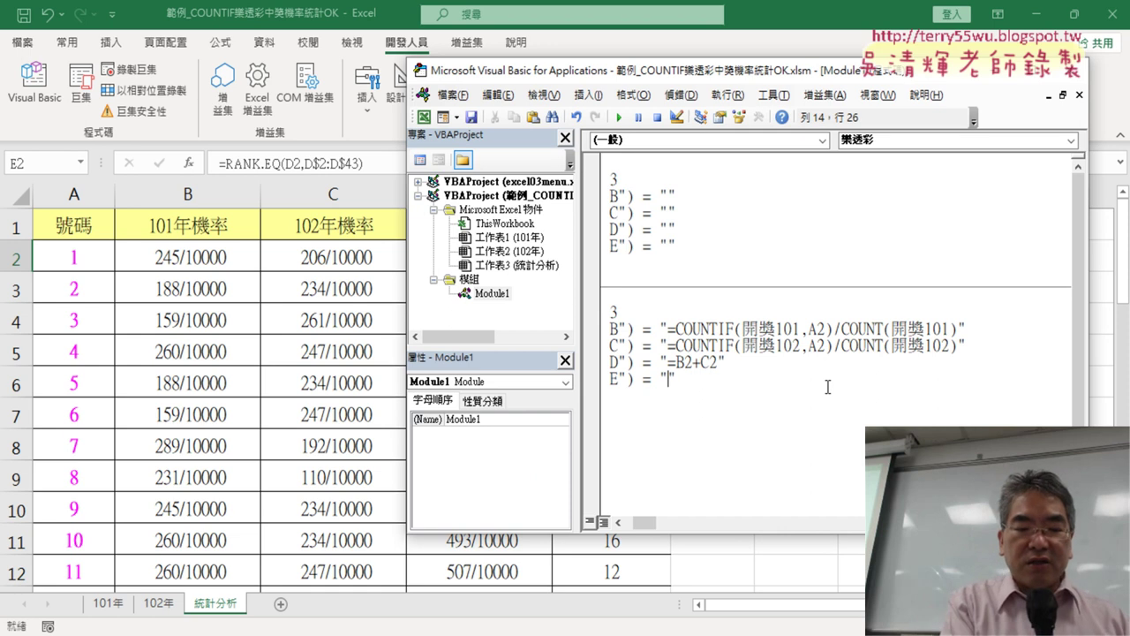
{"action": "key", "text": "ctrl+v"}
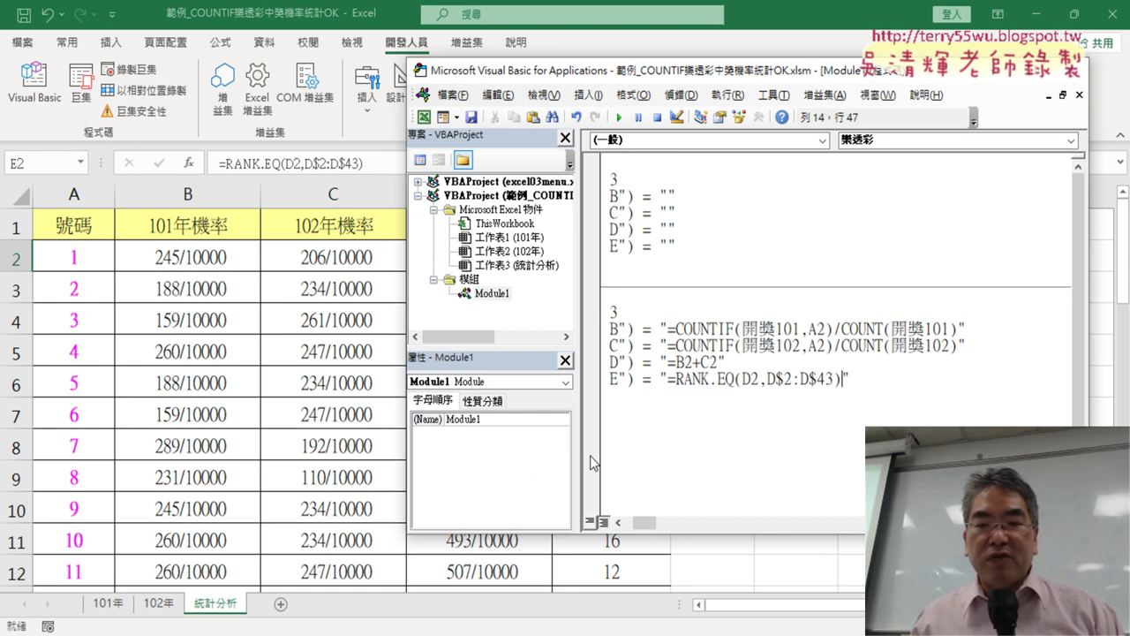
{"action": "left_click_drag", "start_coordinate": [643, 527], "coordinate": [631, 527]}
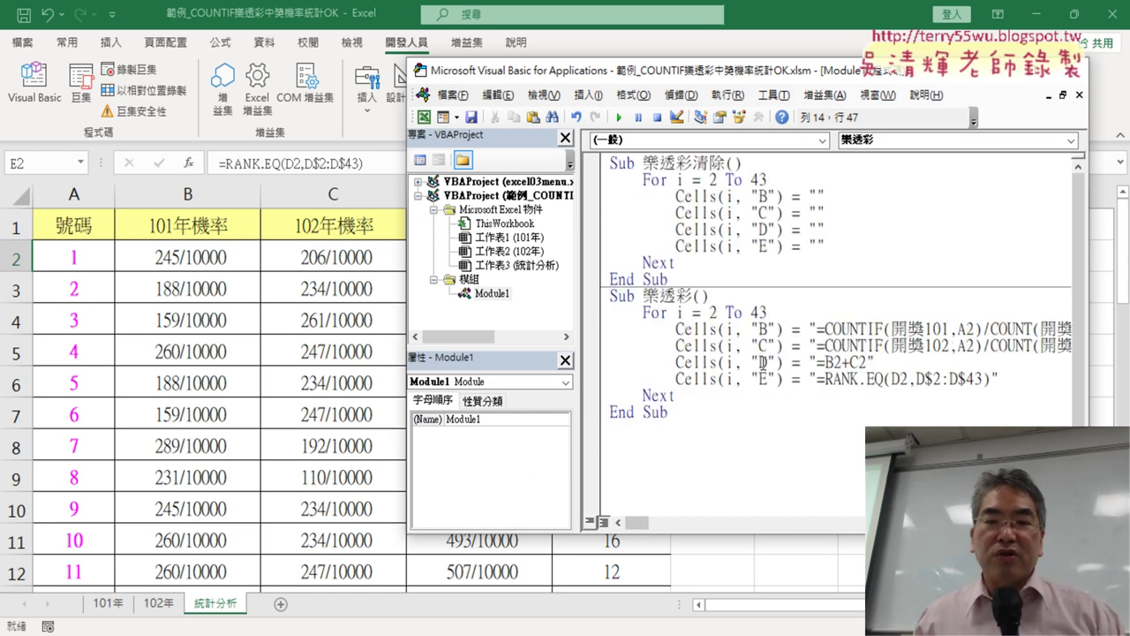
Run the 樂透彩 macro and inspect the formulas it wrote down column B.
{"action": "left_click", "coordinate": [767, 362]}
{"action": "left_click", "coordinate": [619, 118]}
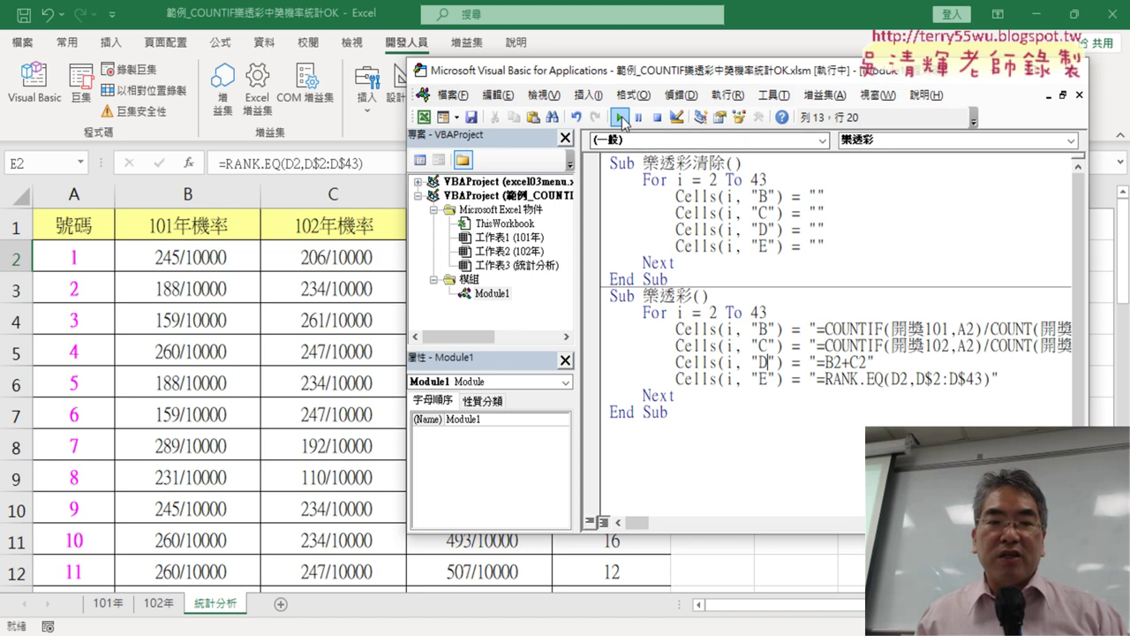
{"action": "left_click", "coordinate": [194, 261]}
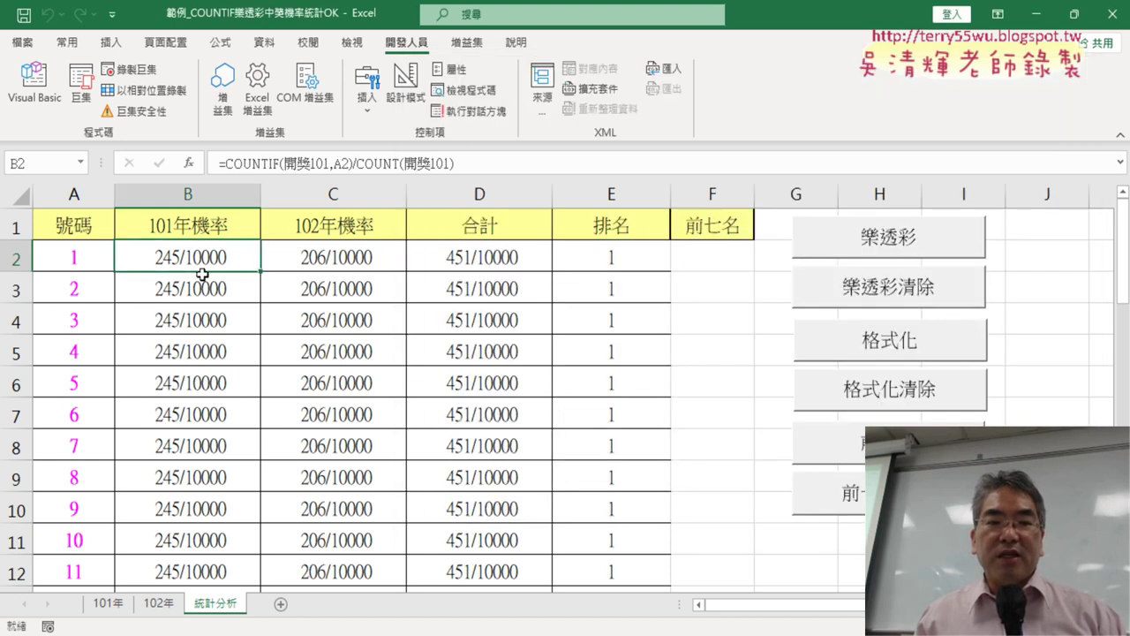
{"action": "left_click", "coordinate": [203, 295]}
{"action": "left_click", "coordinate": [206, 319]}
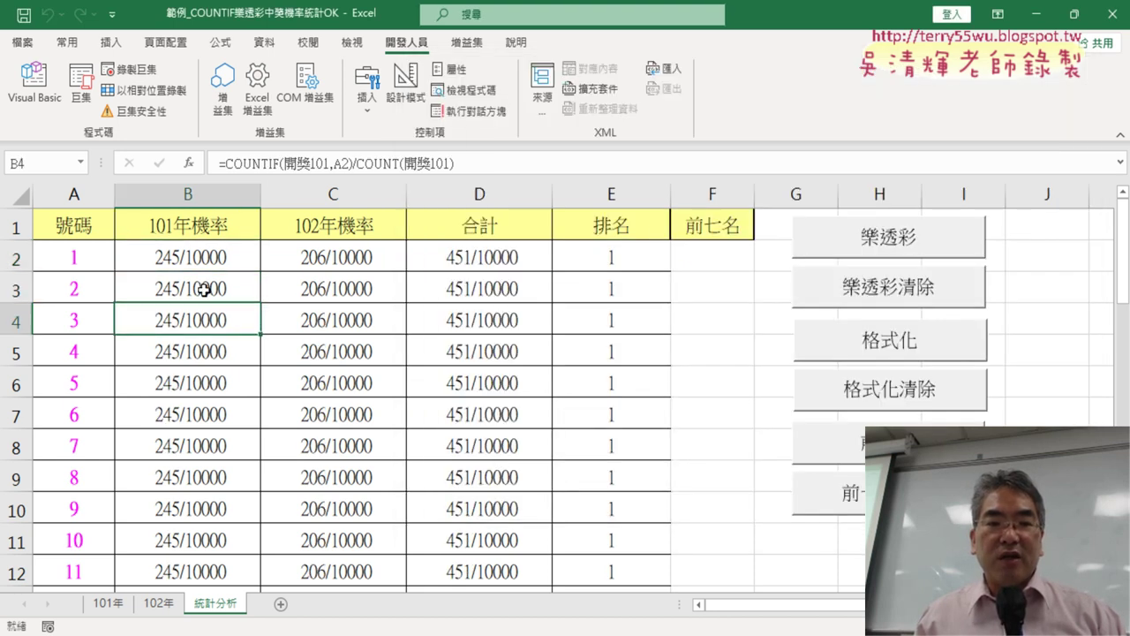
{"action": "left_click", "coordinate": [204, 289]}
{"action": "left_click", "coordinate": [213, 257]}
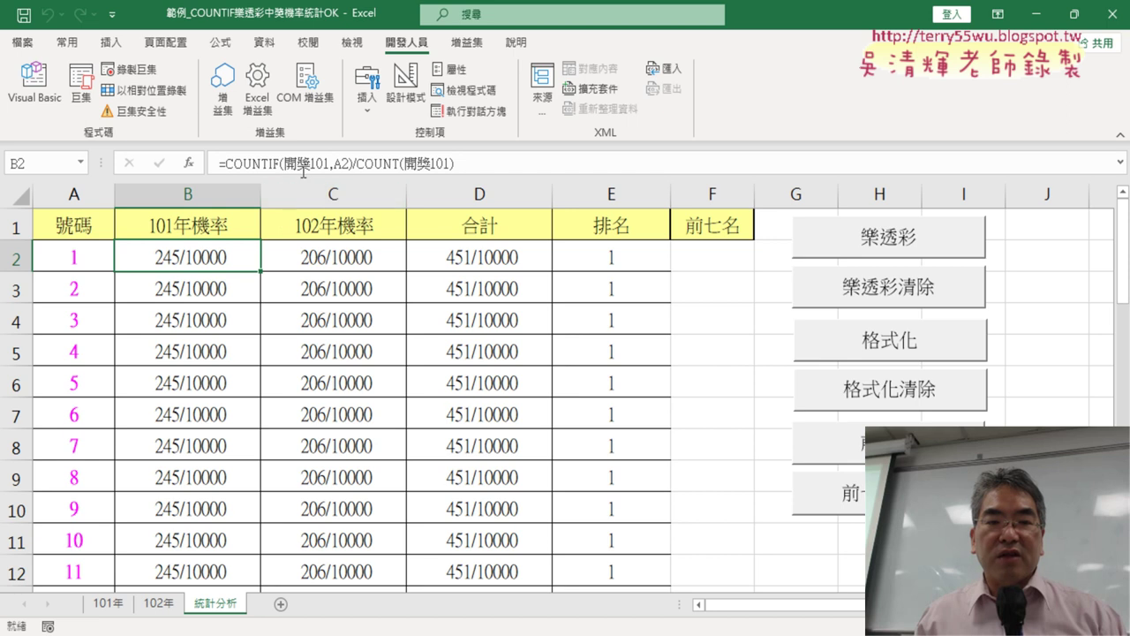
{"action": "left_click", "coordinate": [203, 292]}
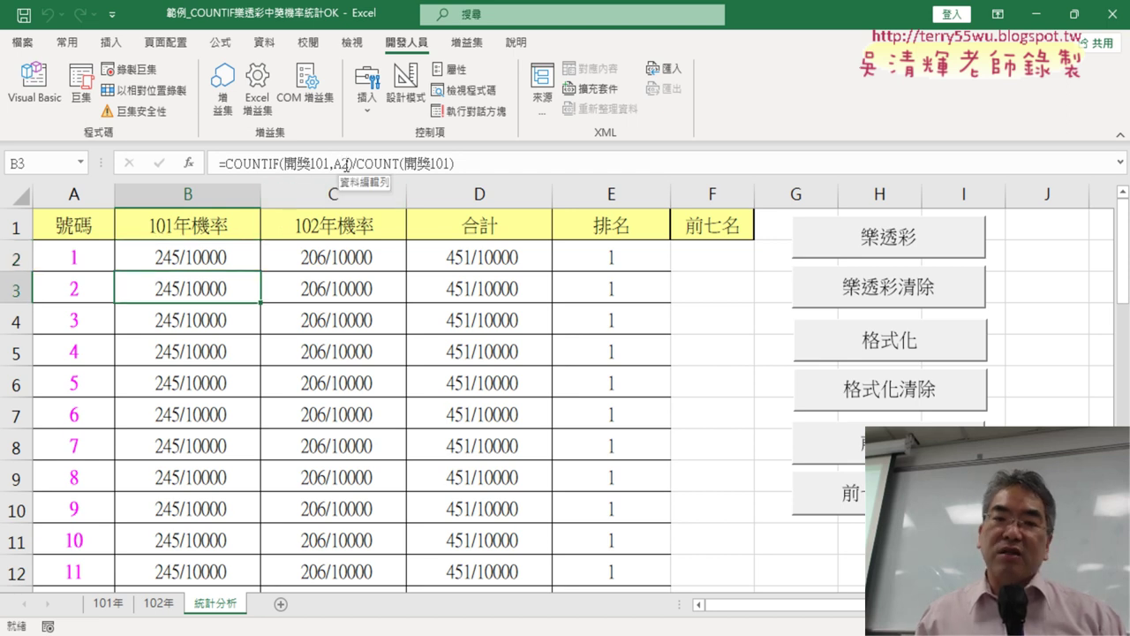
Inspect C2, C3, D2, D3 and E2, showing 206/10000, 451/10000 and rank 1.
{"action": "left_click", "coordinate": [352, 254]}
{"action": "left_click", "coordinate": [353, 282]}
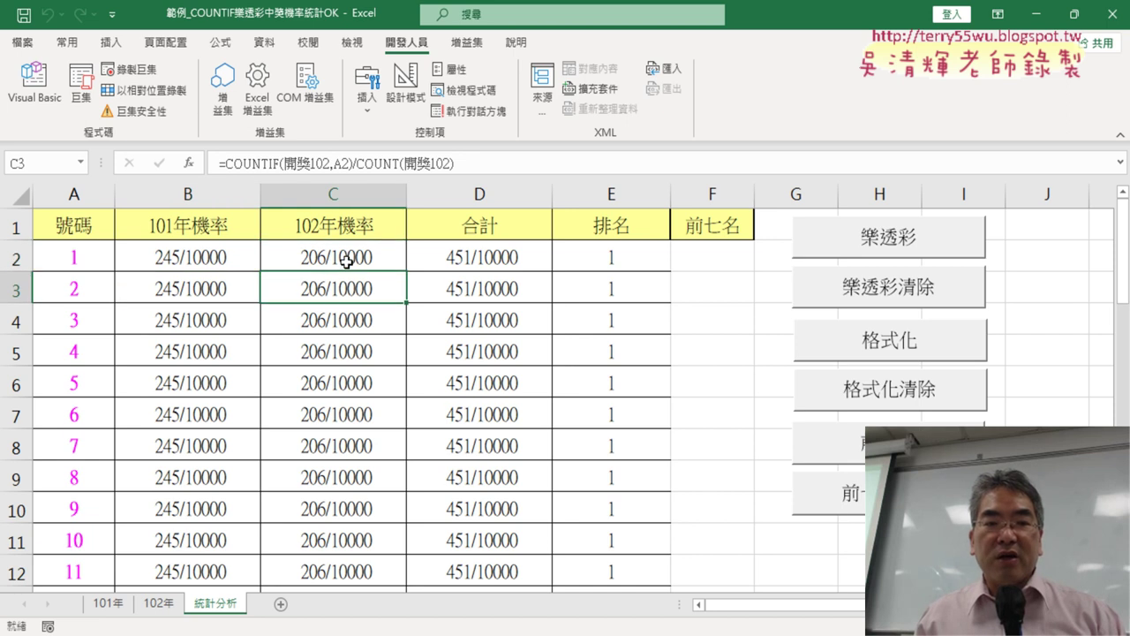
{"action": "left_click", "coordinate": [500, 257]}
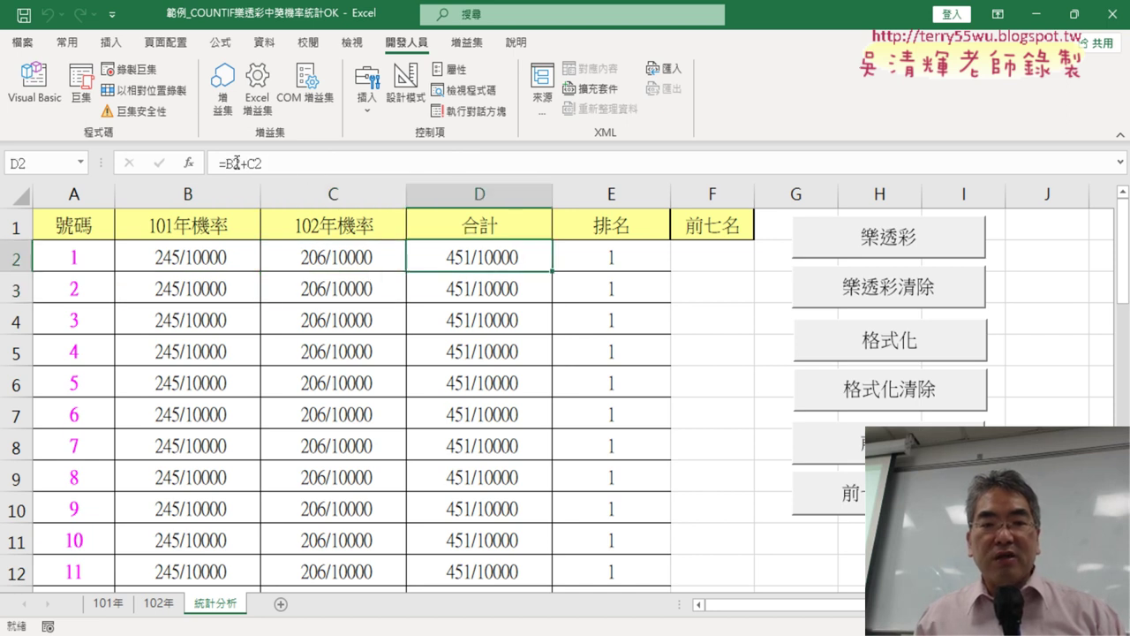
{"action": "left_click", "coordinate": [522, 289]}
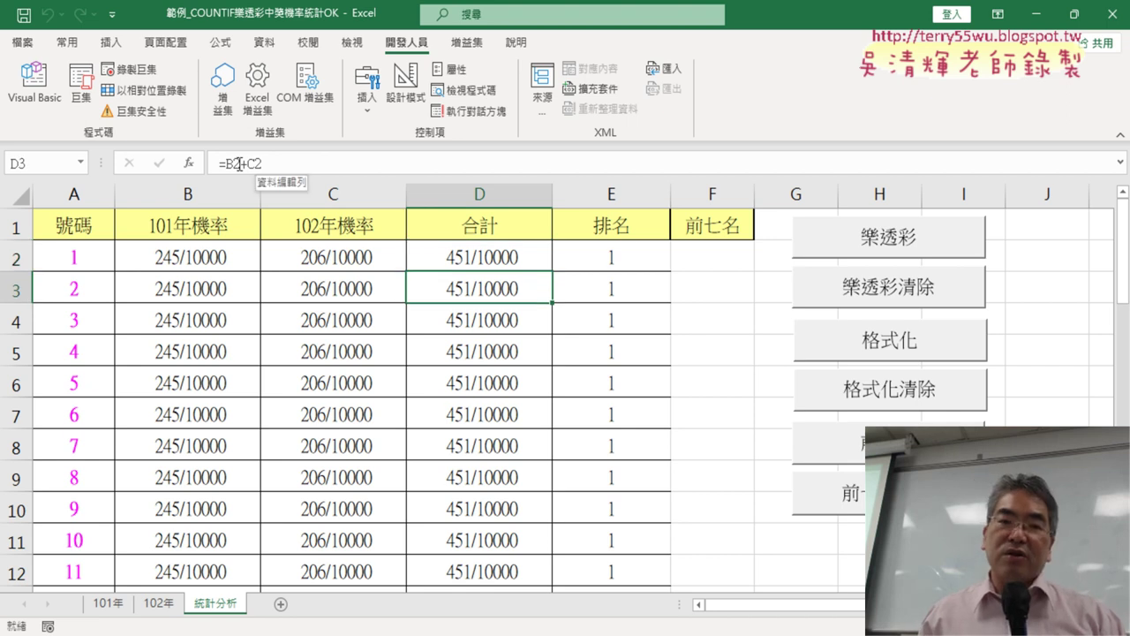
{"action": "left_click", "coordinate": [662, 261]}
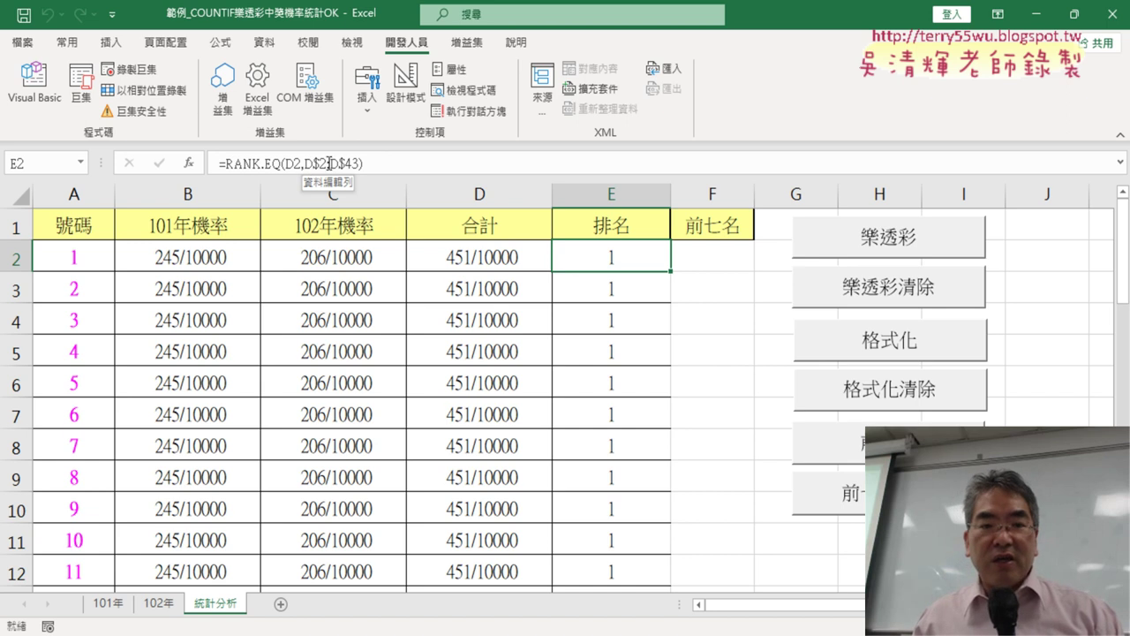
Open the macro code in the VBA editor and widen the window so full lines show.
{"action": "left_click", "coordinate": [34, 81]}
{"action": "left_click_drag", "start_coordinate": [605, 72], "coordinate": [306, 84]}
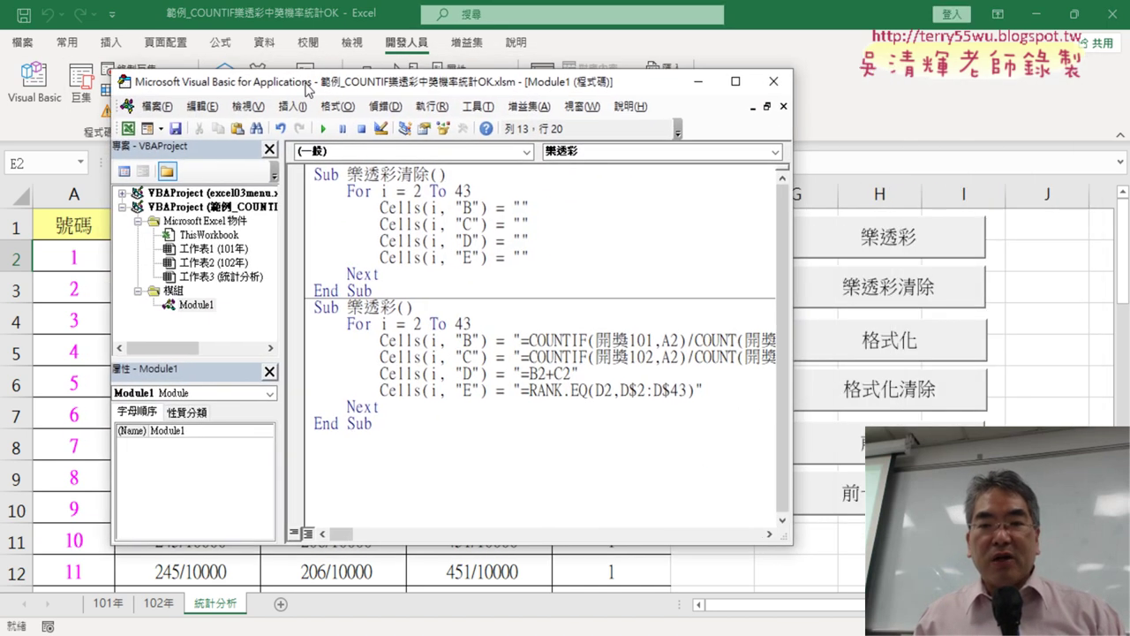
{"action": "left_click_drag", "start_coordinate": [793, 258], "coordinate": [1050, 283]}
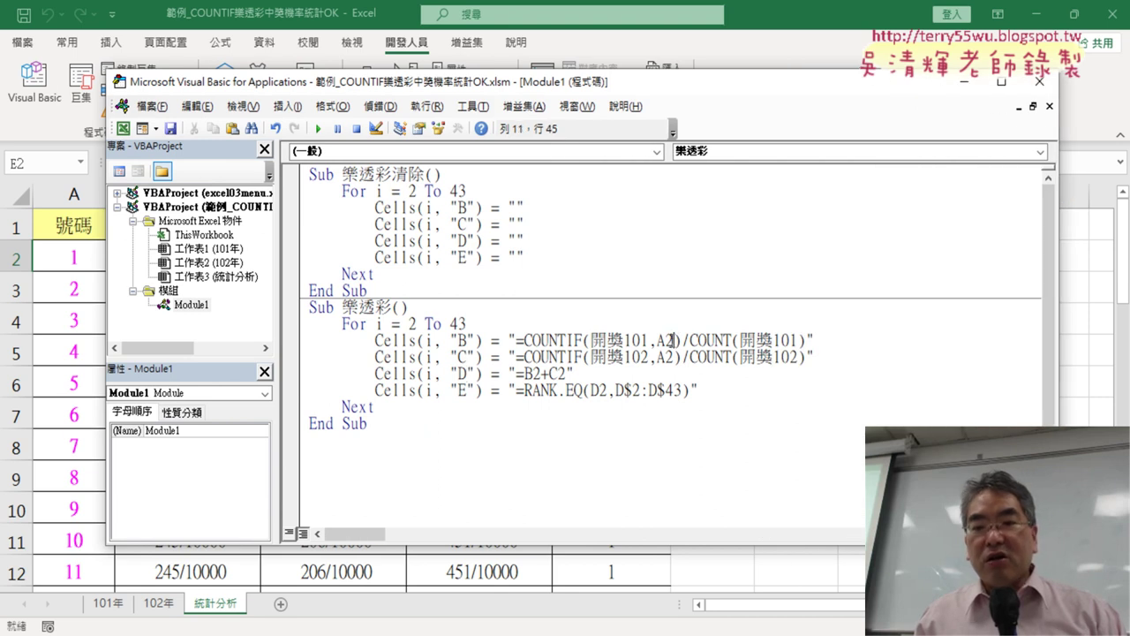
Replace the fixed 2 in A2 on the column B line with " & i & ".
{"action": "left_click_drag", "start_coordinate": [673, 340], "coordinate": [664, 340]}
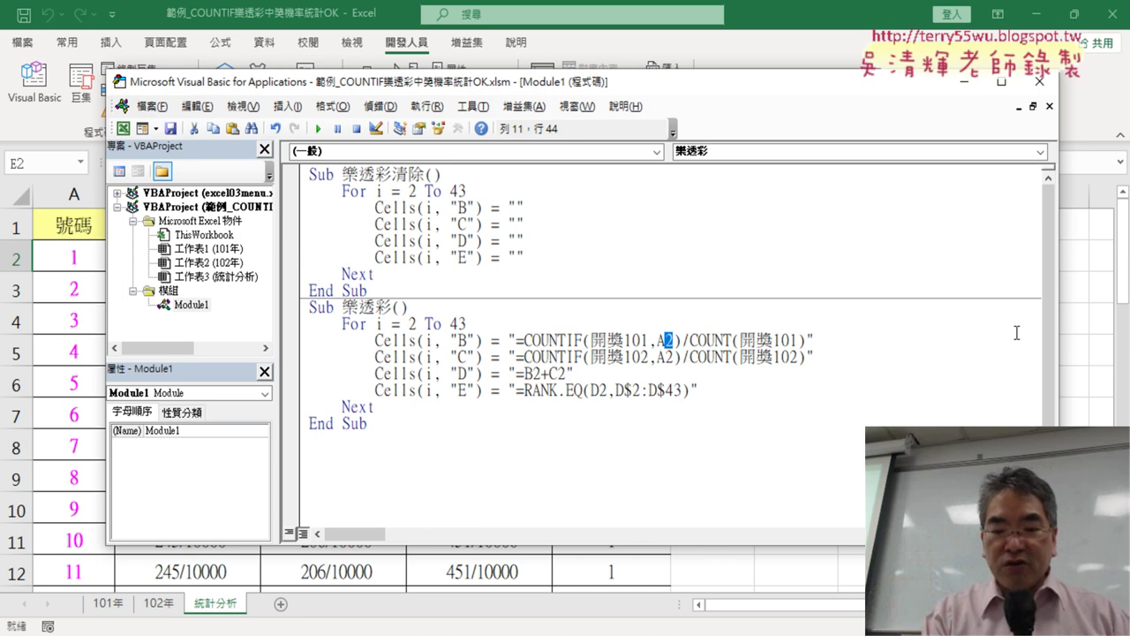
{"action": "type", "text": "\"\""}
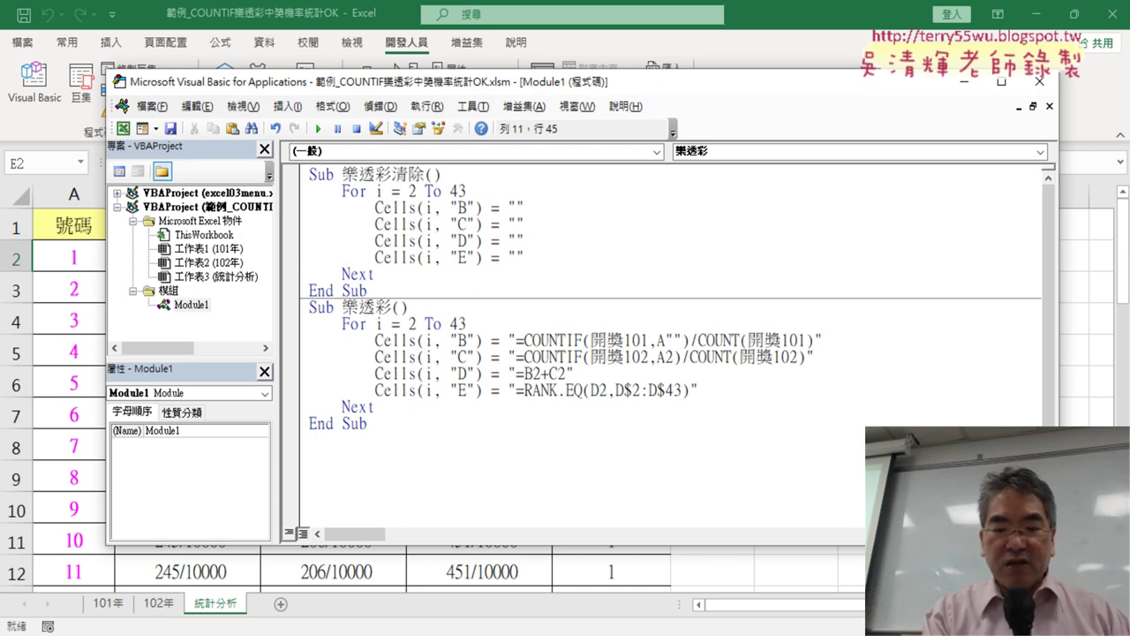
{"action": "type", "text": "&&"}
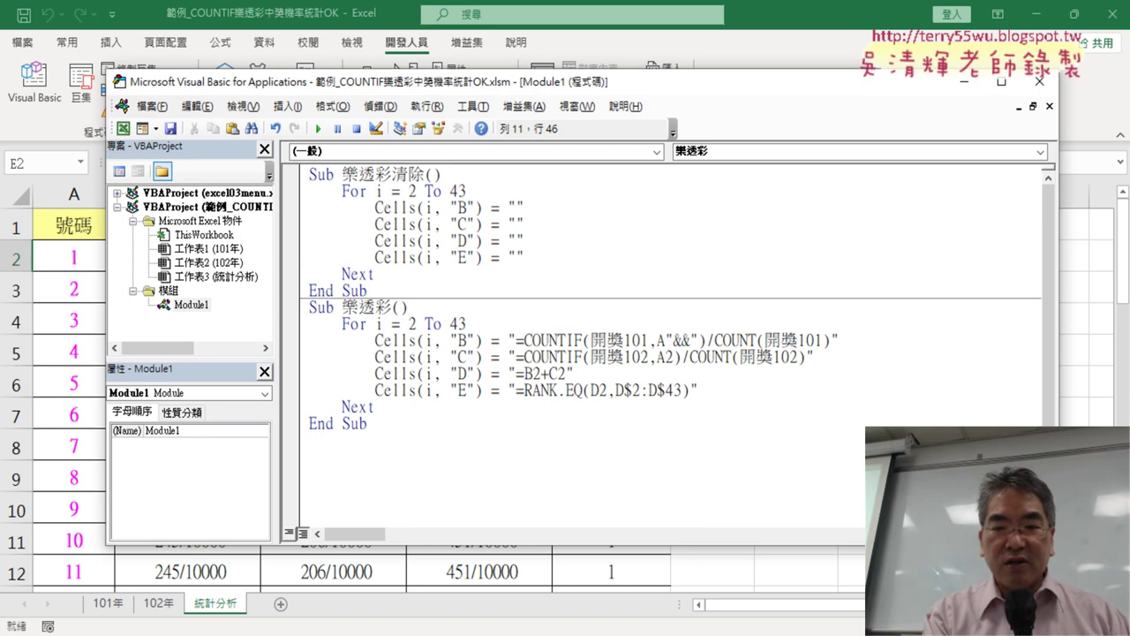
{"action": "type", "text": "i"}
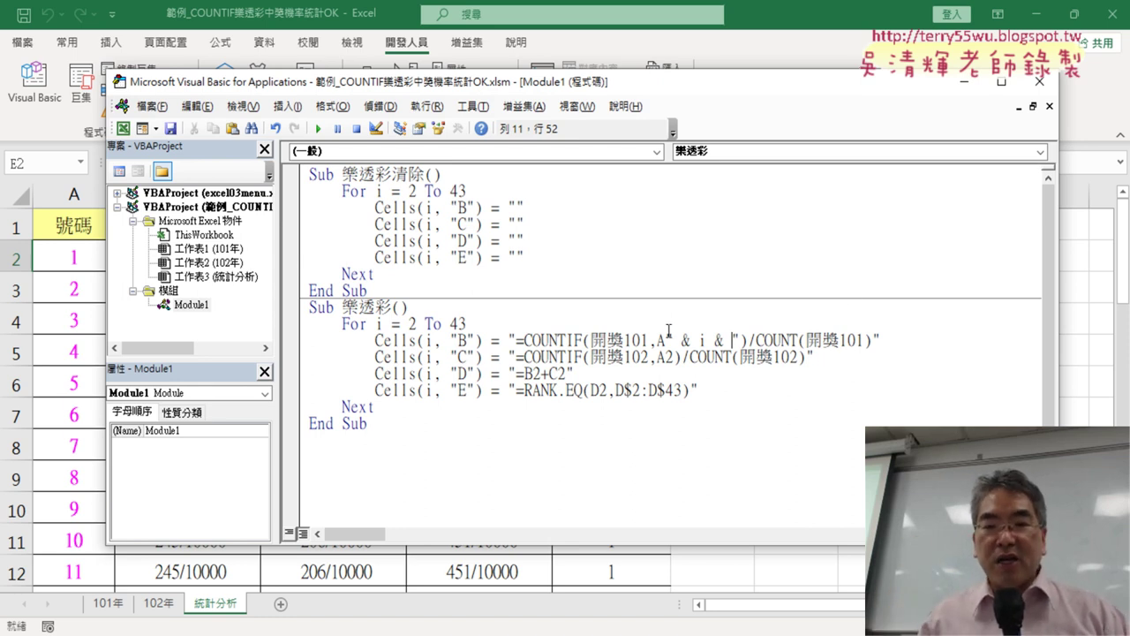
{"action": "left_click_drag", "start_coordinate": [665, 340], "coordinate": [740, 340]}
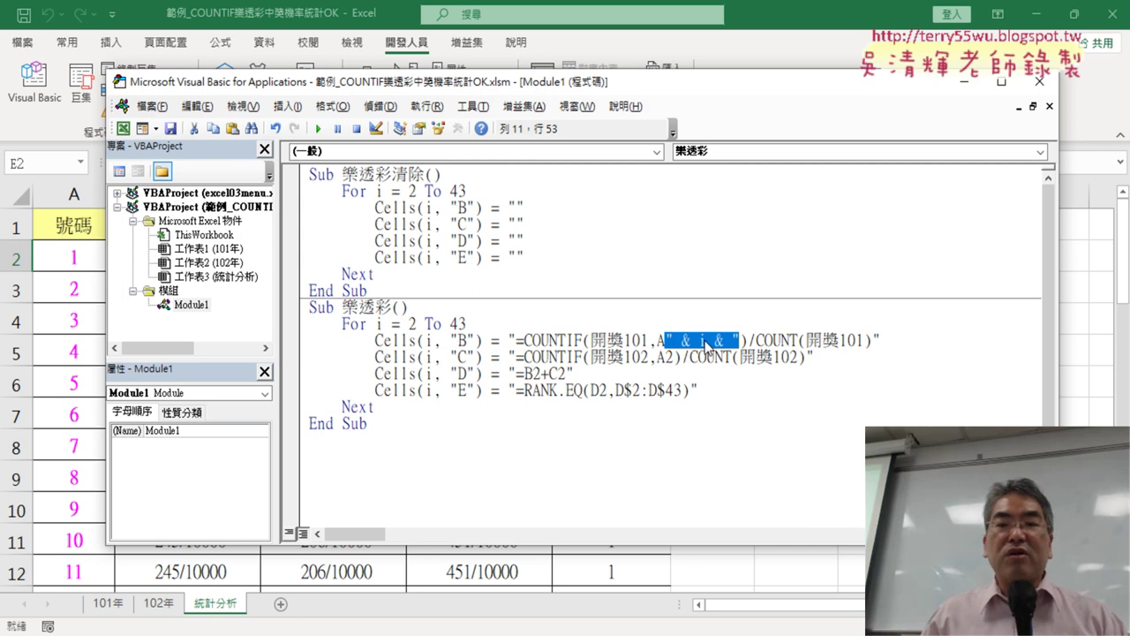
{"action": "left_click_drag", "start_coordinate": [676, 356], "coordinate": [665, 357]}
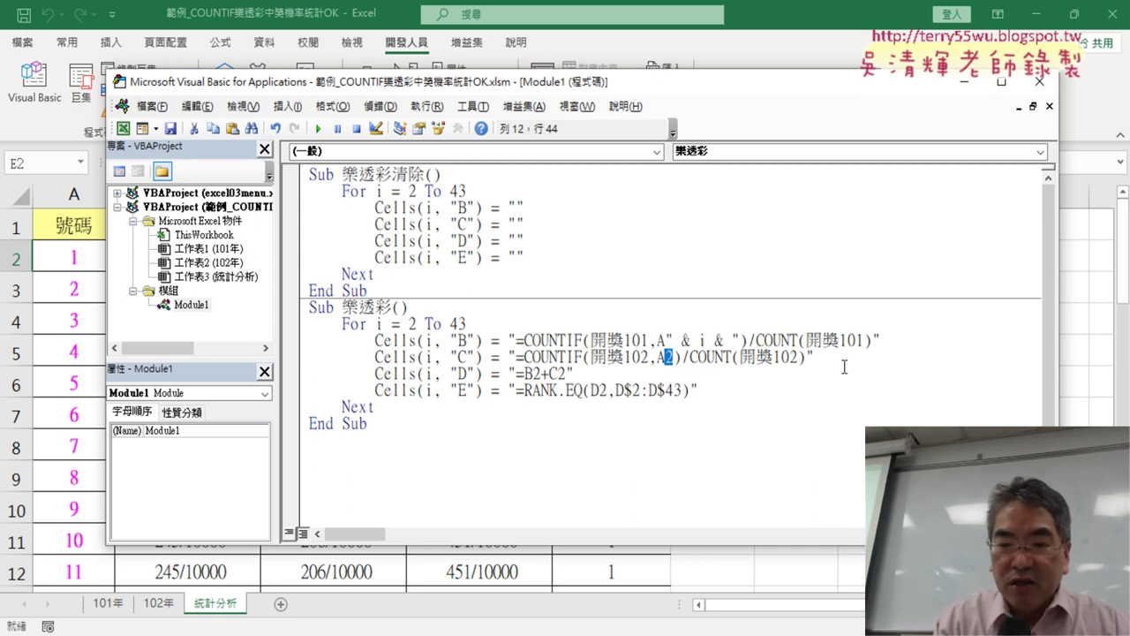
Make the C line use A" & i & " and rewrite the D line as "=B" & i & "+C" & i & "".
{"action": "type", "text": "\"\""}
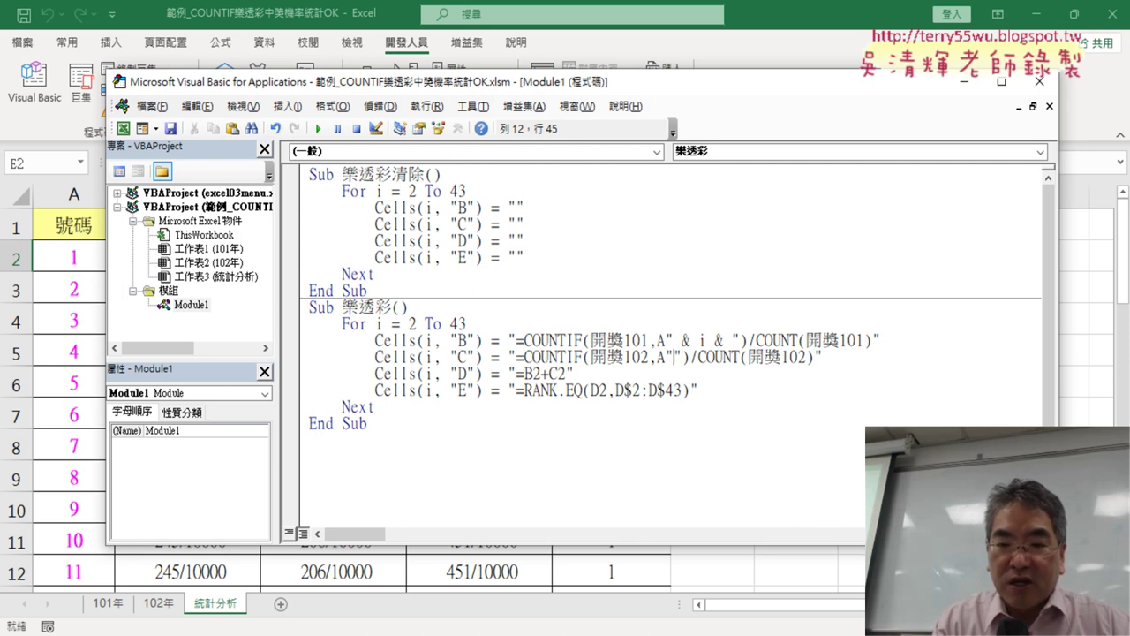
{"action": "type", "text": "&&"}
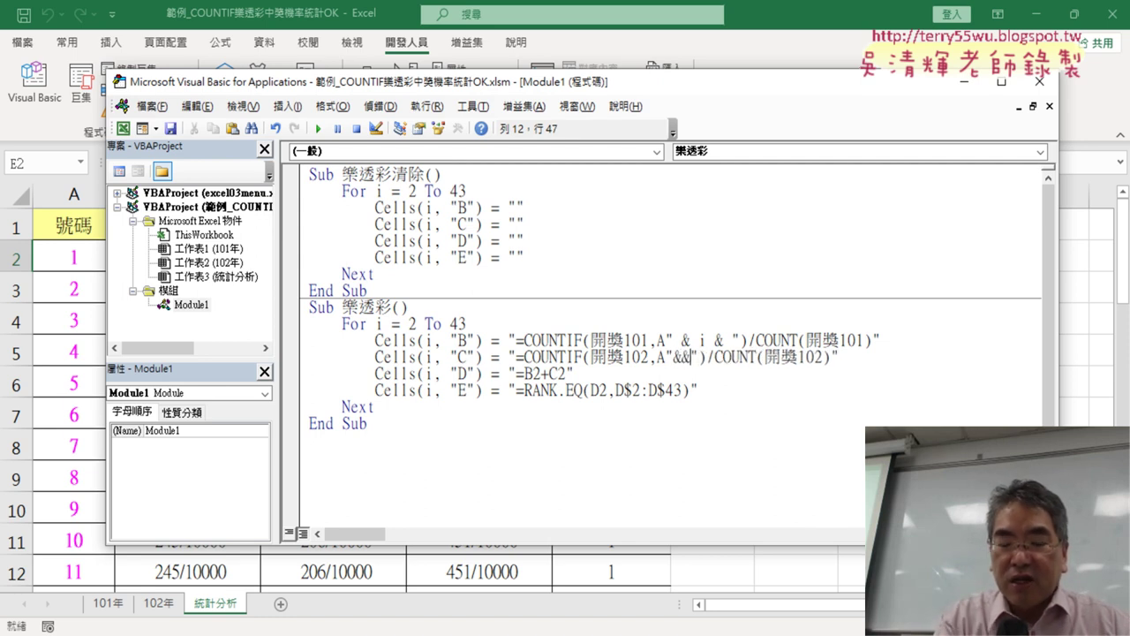
{"action": "type", "text": "i"}
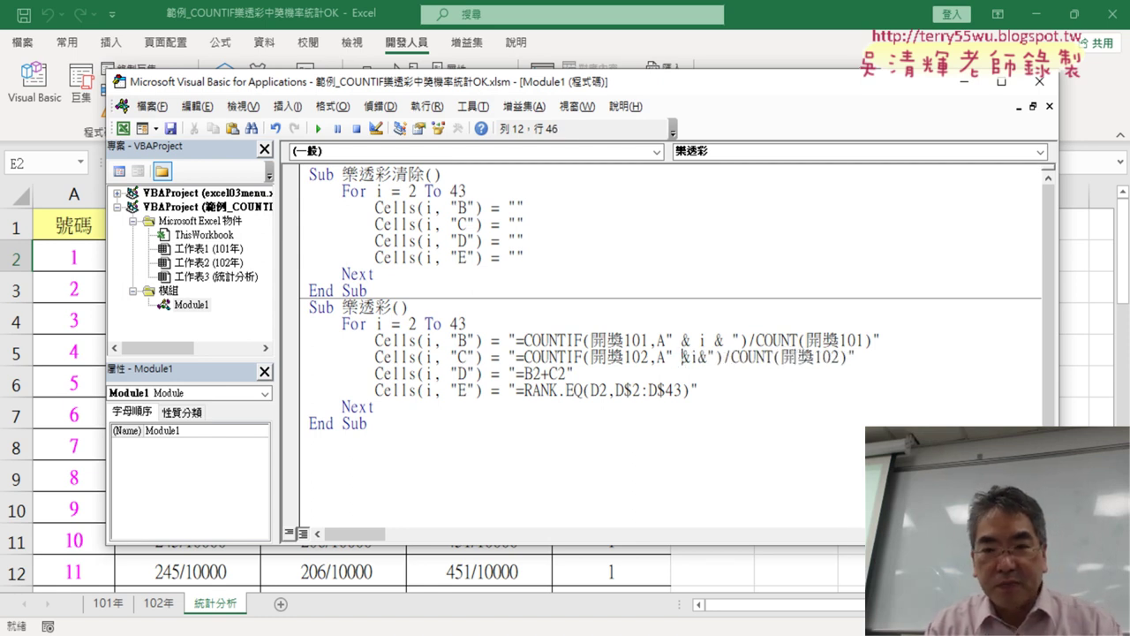
{"action": "key", "text": "Right"}
{"action": "key", "text": "Right"}
{"action": "key", "text": "Right"}
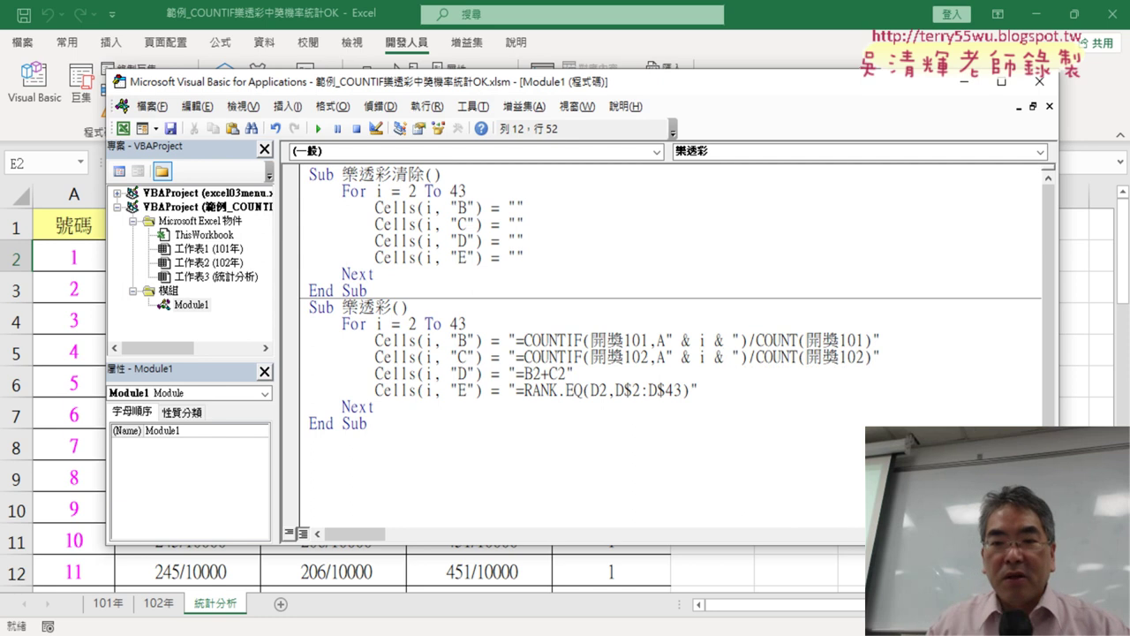
{"action": "left_click_drag", "start_coordinate": [541, 375], "coordinate": [531, 374]}
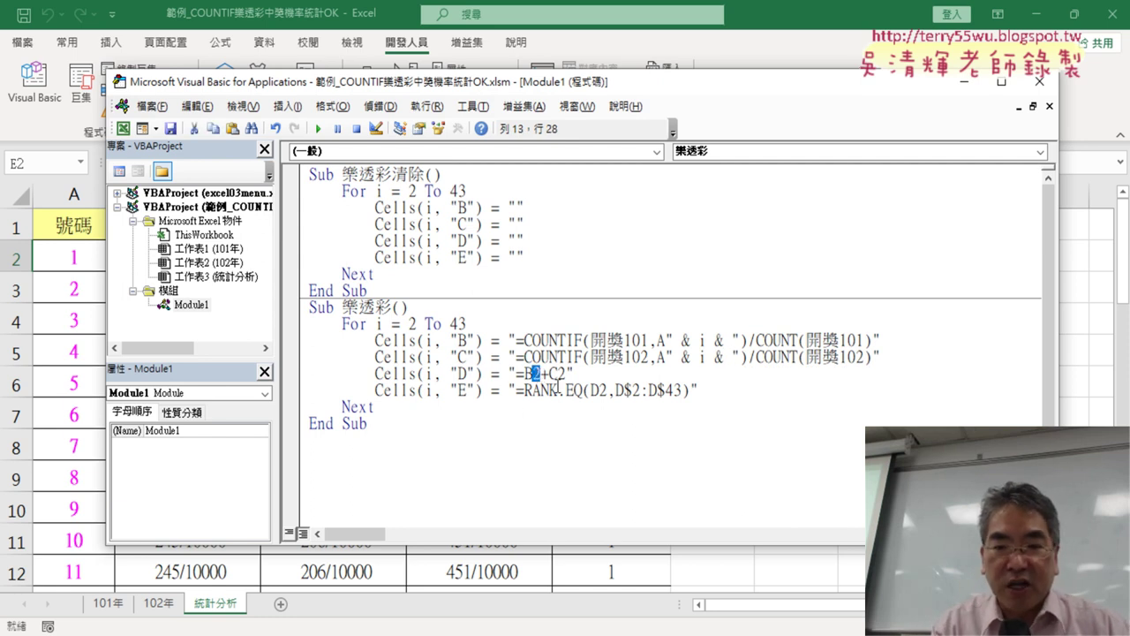
{"action": "type", "text": "\"=B\" "}
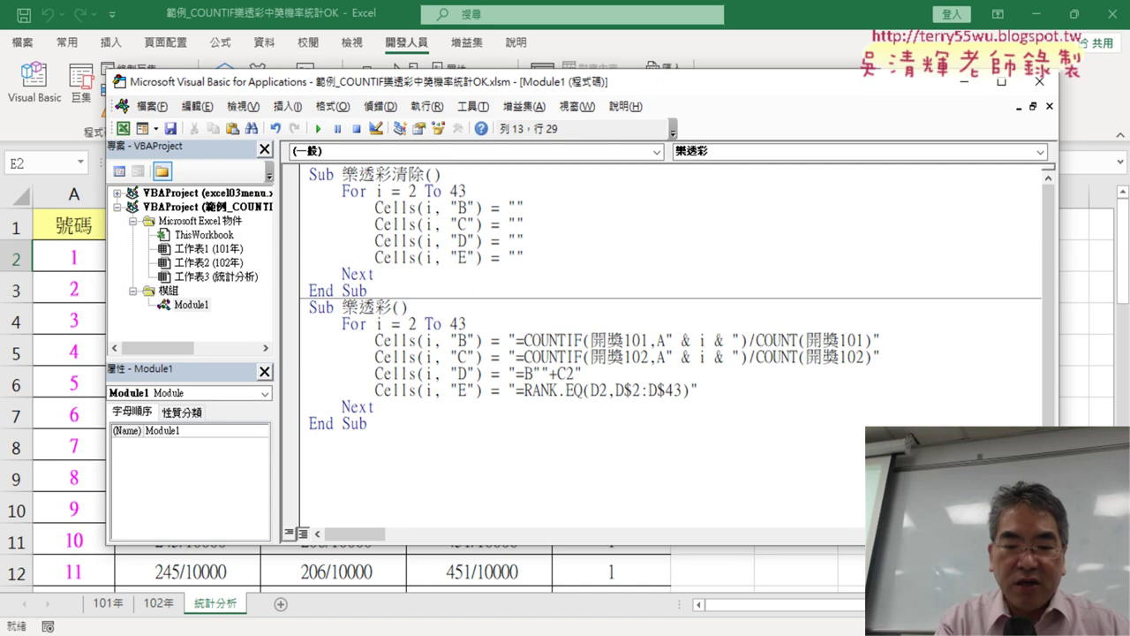
{"action": "type", "text": "& "}
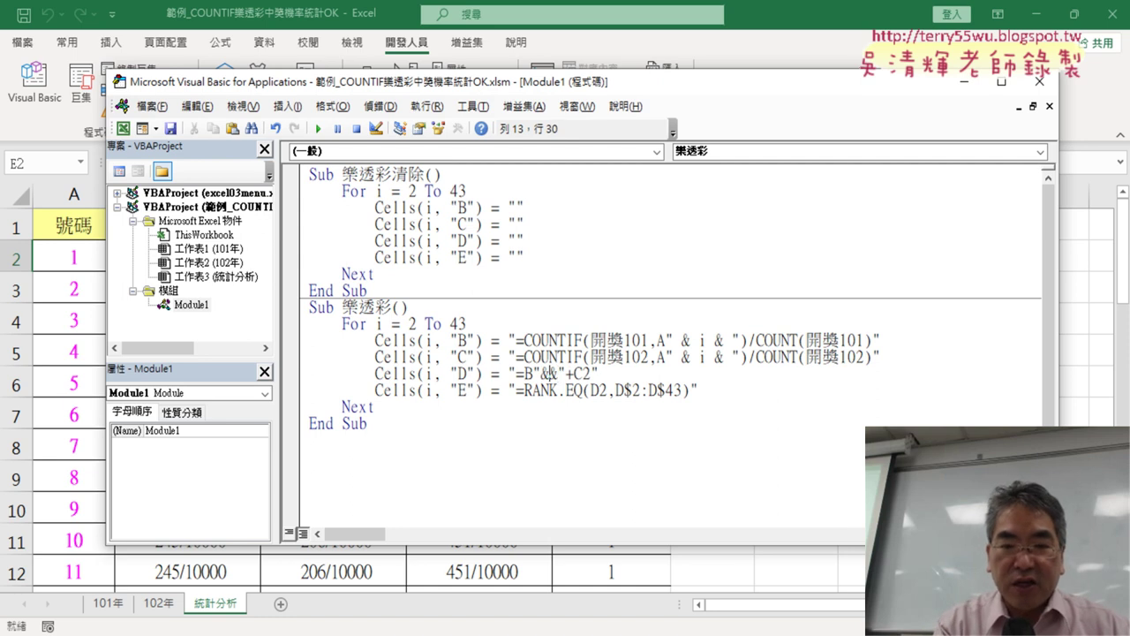
{"action": "type", "text": "i"}
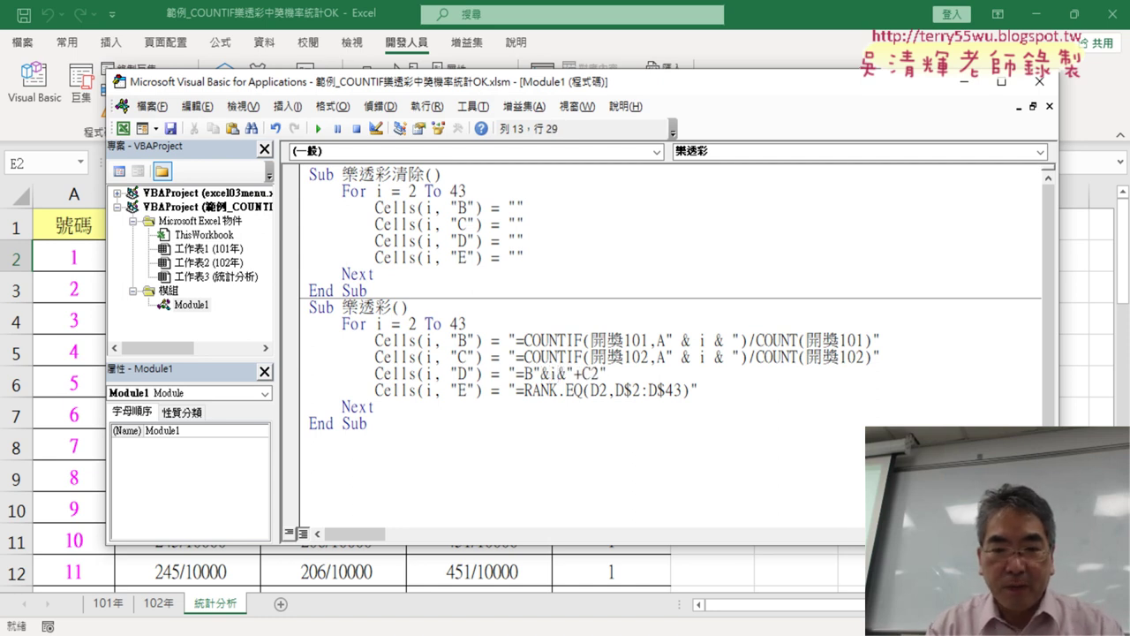
{"action": "type", "text": " &"}
{"action": "key", "text": "Right"}
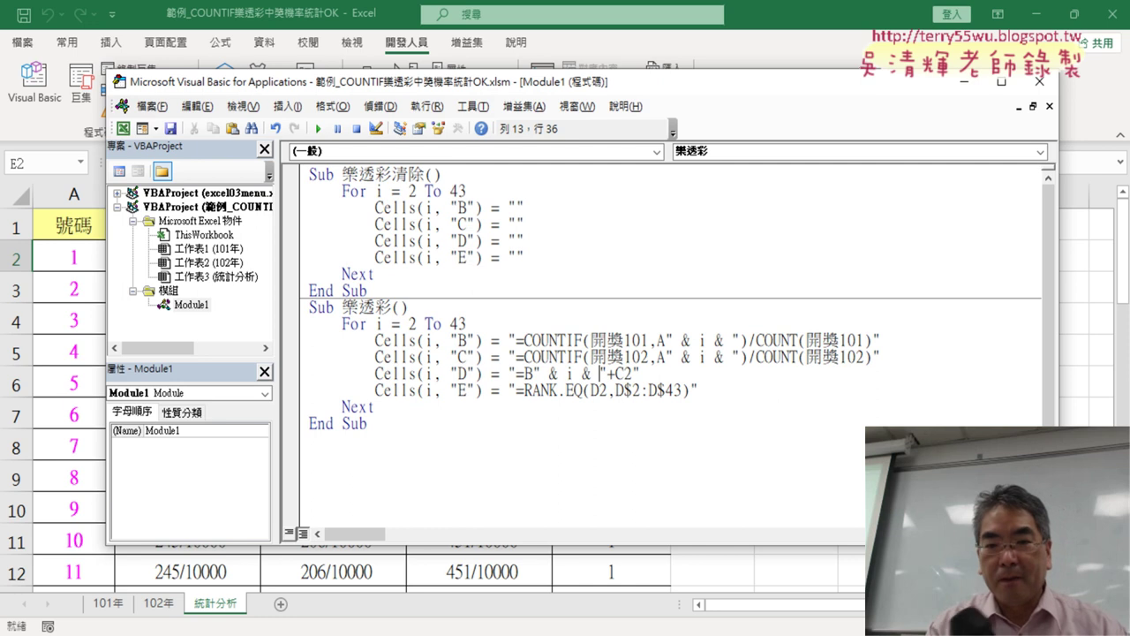
{"action": "key", "text": "Right"}
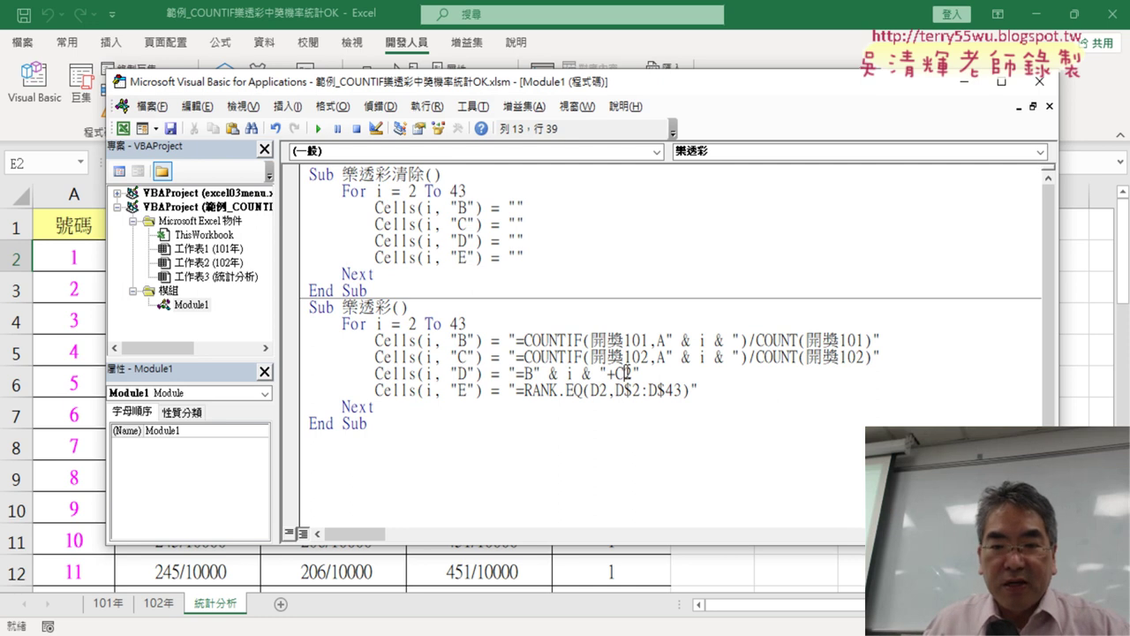
{"action": "key", "text": "shift+Right"}
{"action": "type", "text": "\""}
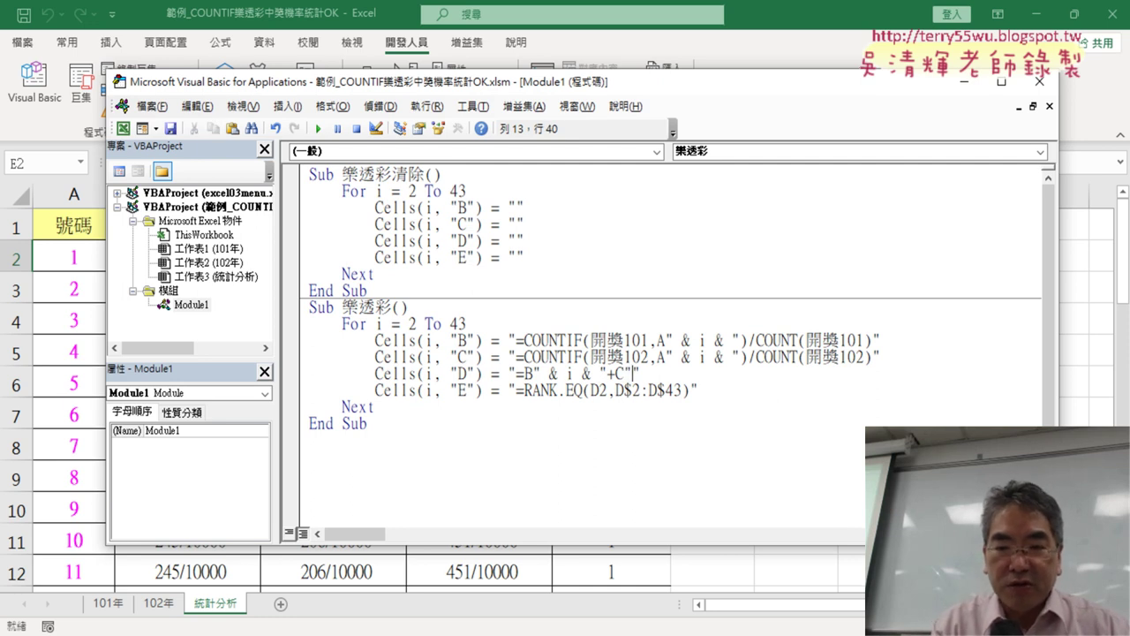
{"action": "type", "text": "\""}
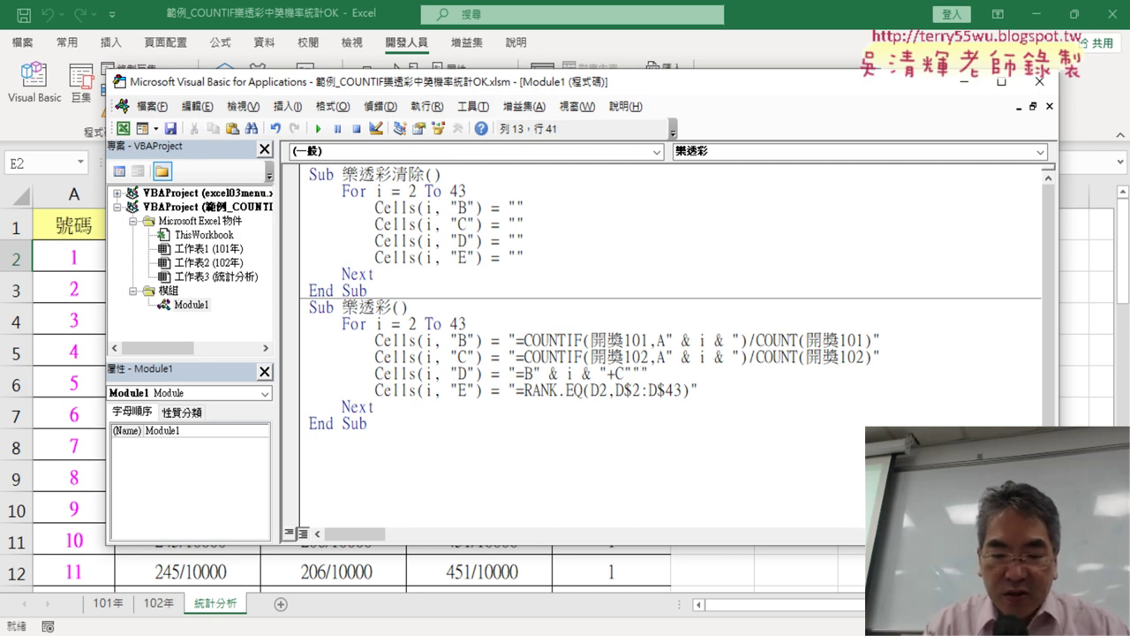
{"action": "type", "text": "&&"}
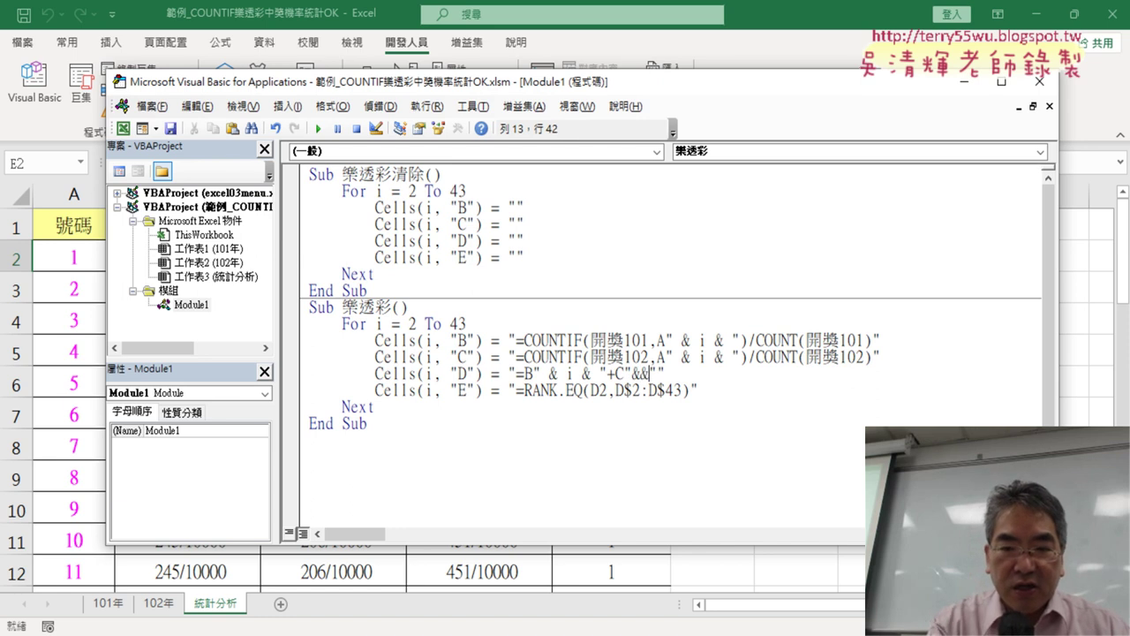
{"action": "type", "text": "i&"}
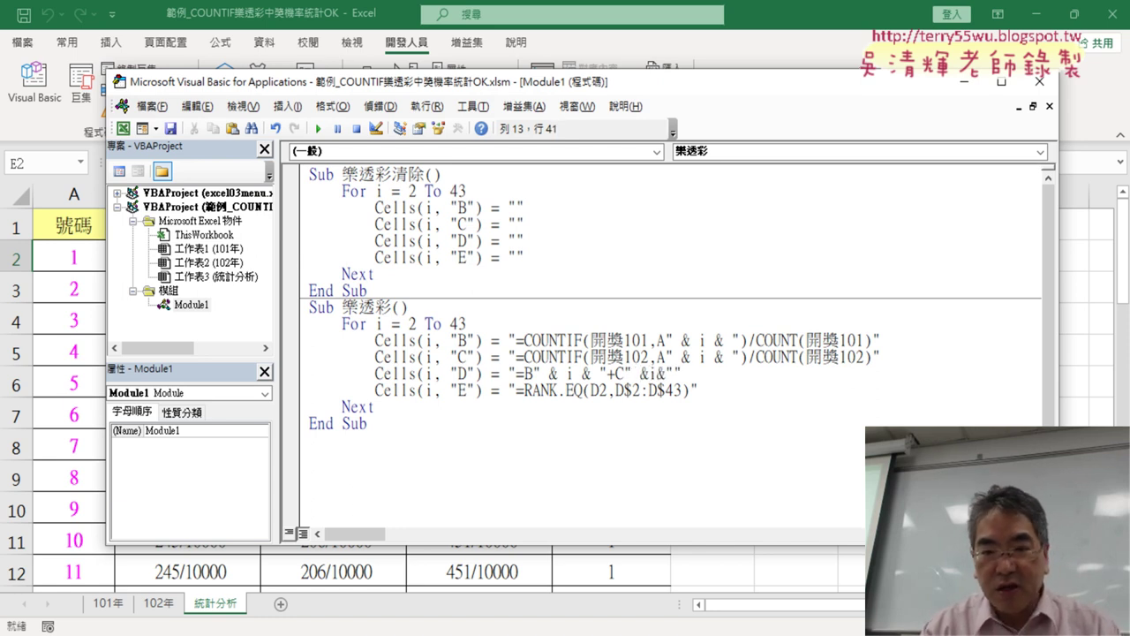
{"action": "type", "text": " &"}
{"action": "key", "text": "BackSpace"}
{"action": "key", "text": "BackSpace"}
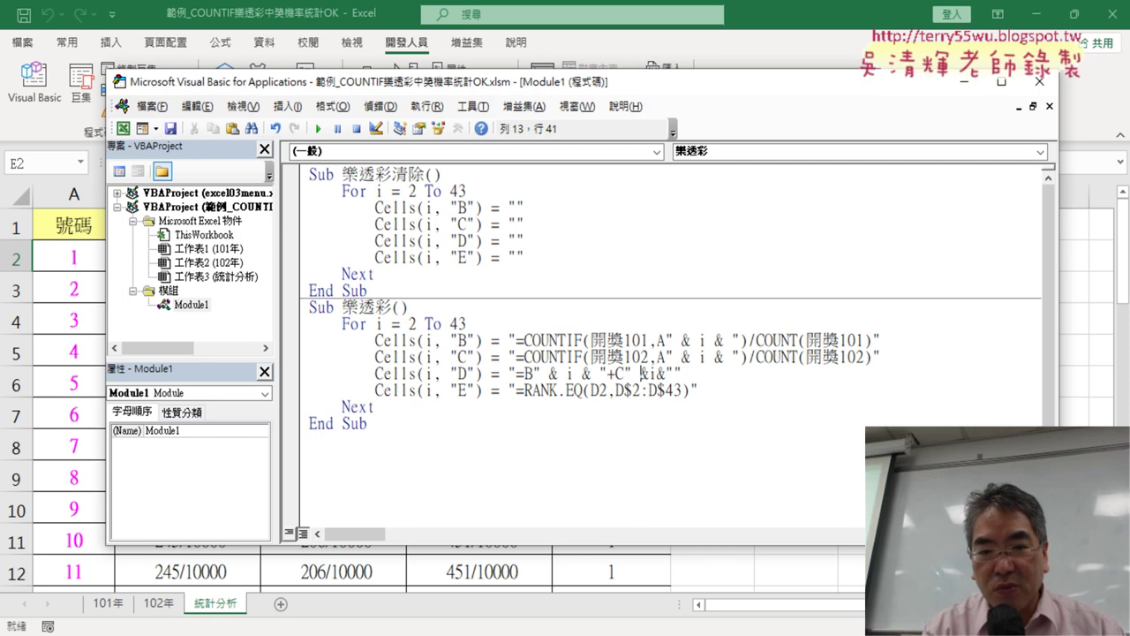
{"action": "key", "text": "Right"}
{"action": "key", "text": "Right"}
{"action": "key", "text": "Right"}
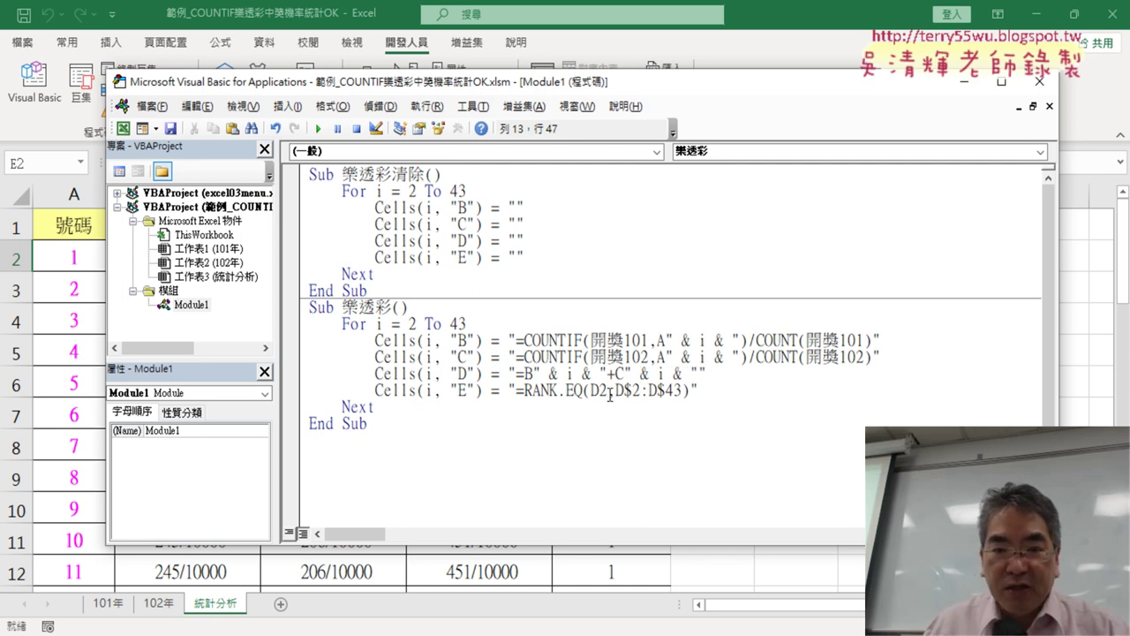
Change D2 in the RANK.EQ line to D" & i & ", keeping the D$2:D$43 range.
{"action": "mouse_move", "coordinate": [608, 390]}
{"action": "left_mouse_down"}
{"action": "mouse_move", "coordinate": [598, 389]}
{"action": "mouse_move", "coordinate": [682, 389]}
{"action": "left_mouse_up"}
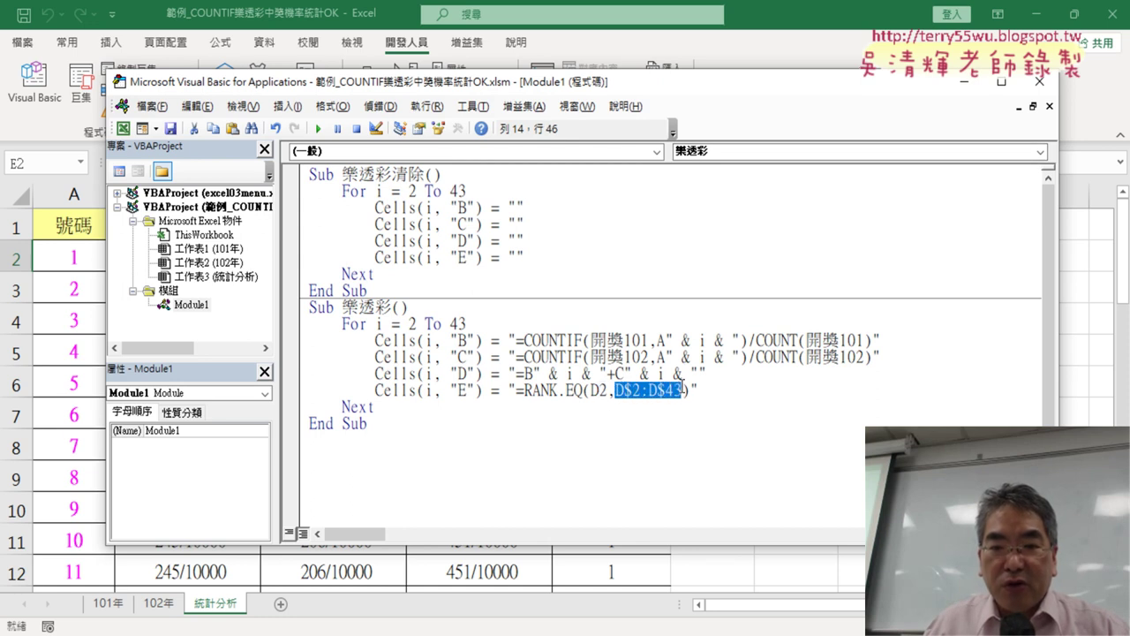
{"action": "left_click", "coordinate": [609, 390]}
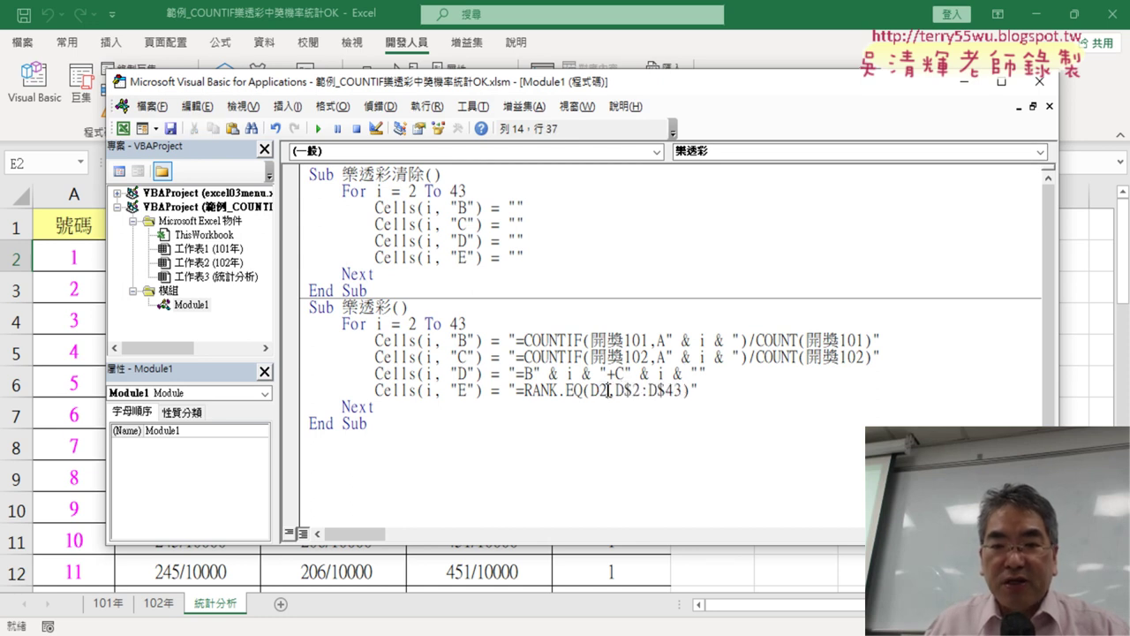
{"action": "left_click_drag", "start_coordinate": [604, 389], "coordinate": [597, 389]}
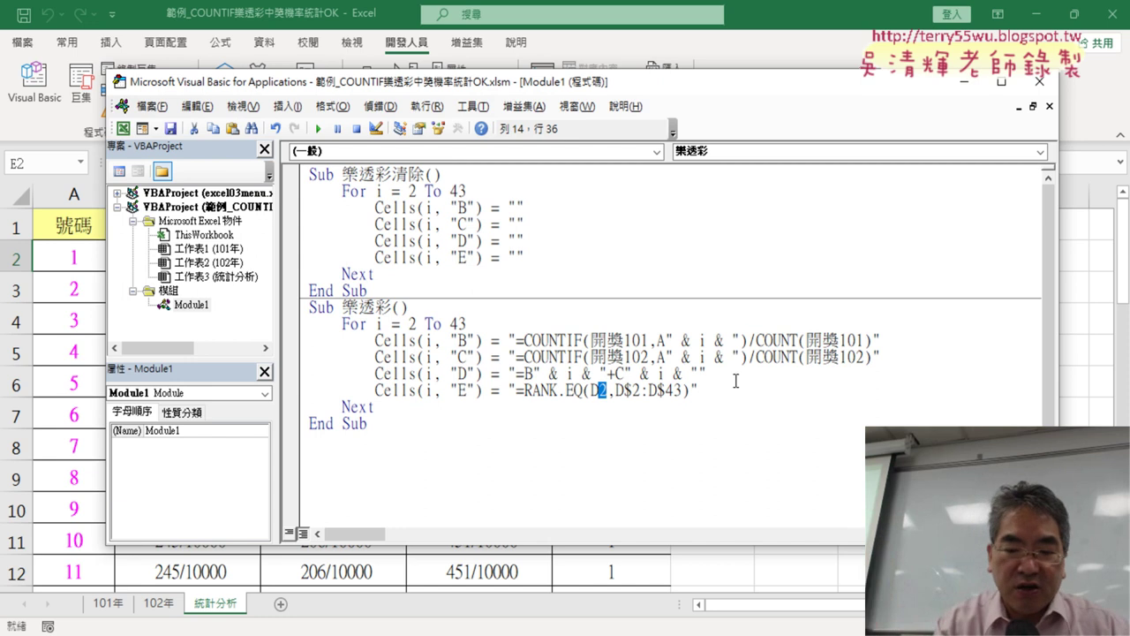
{"action": "type", "text": "\"\""}
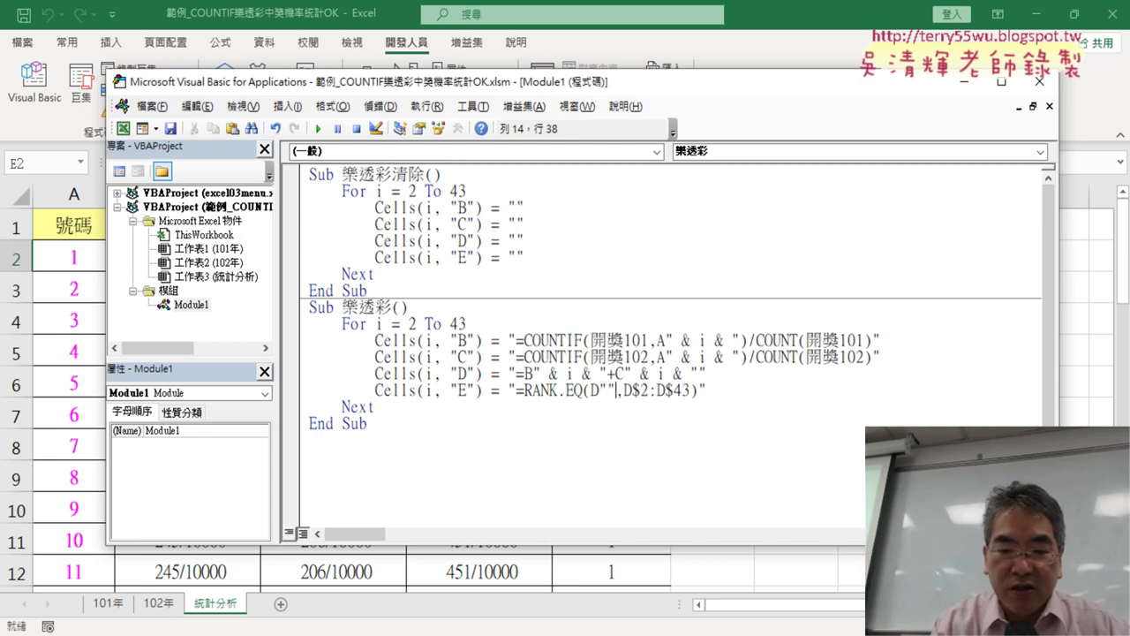
{"action": "type", "text": "&"}
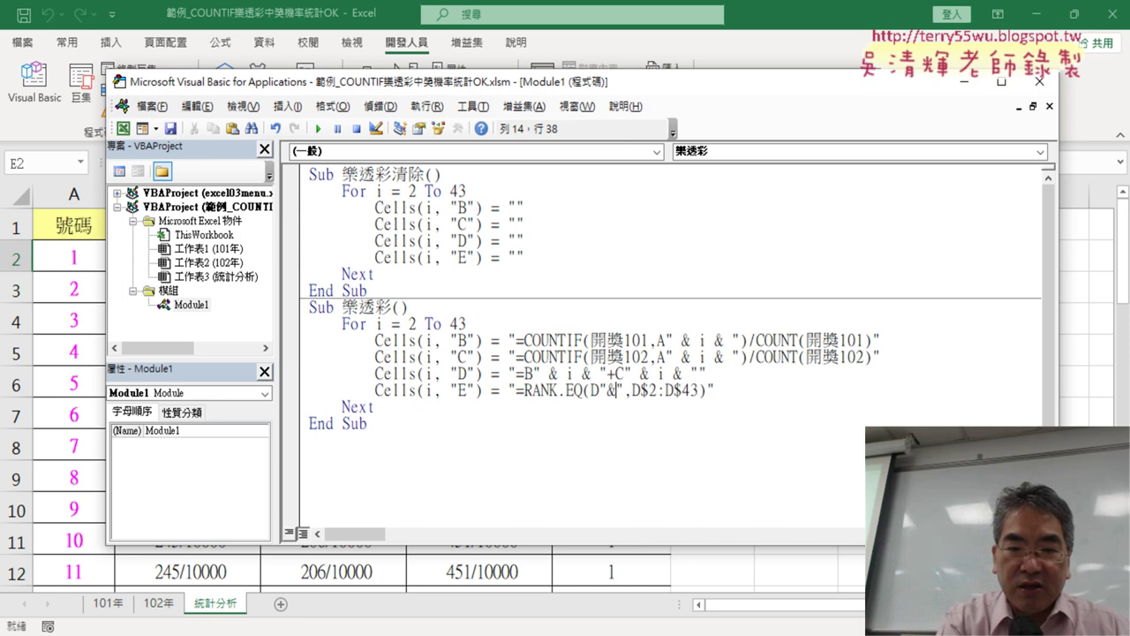
{"action": "type", "text": "&"}
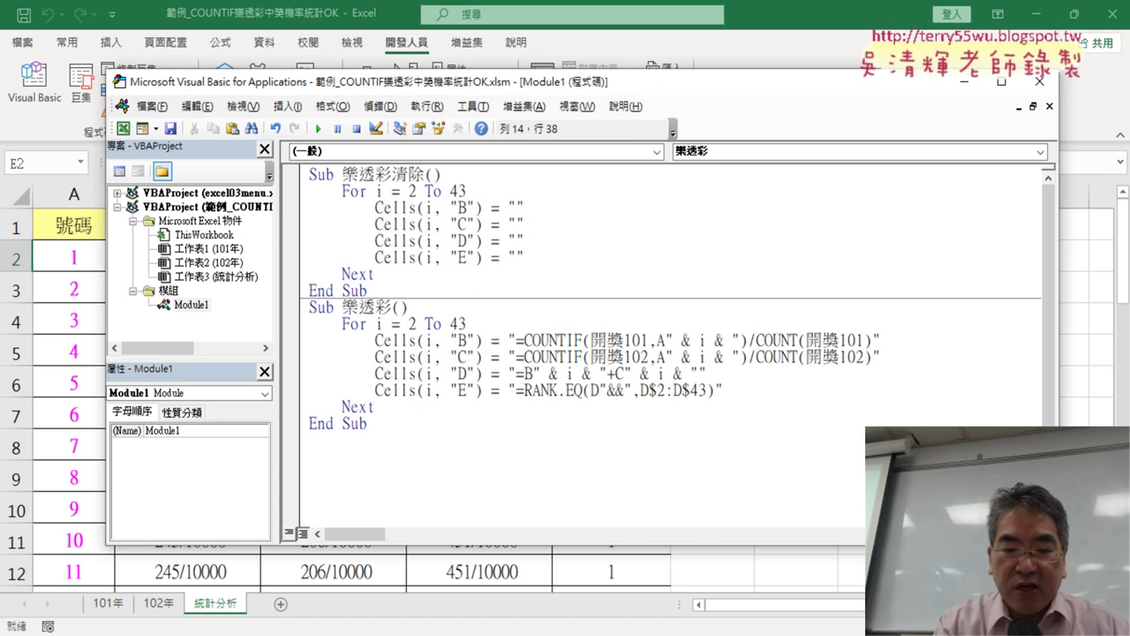
{"action": "type", "text": "i"}
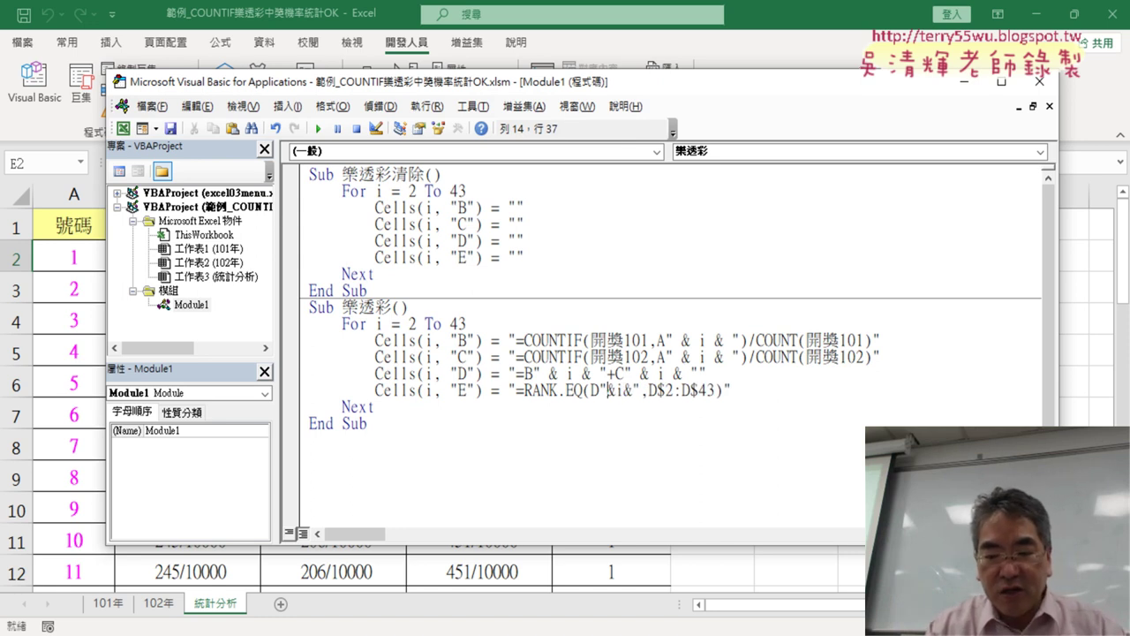
{"action": "key", "text": "Left"}
{"action": "key", "text": "Right"}
{"action": "key", "text": "Right"}
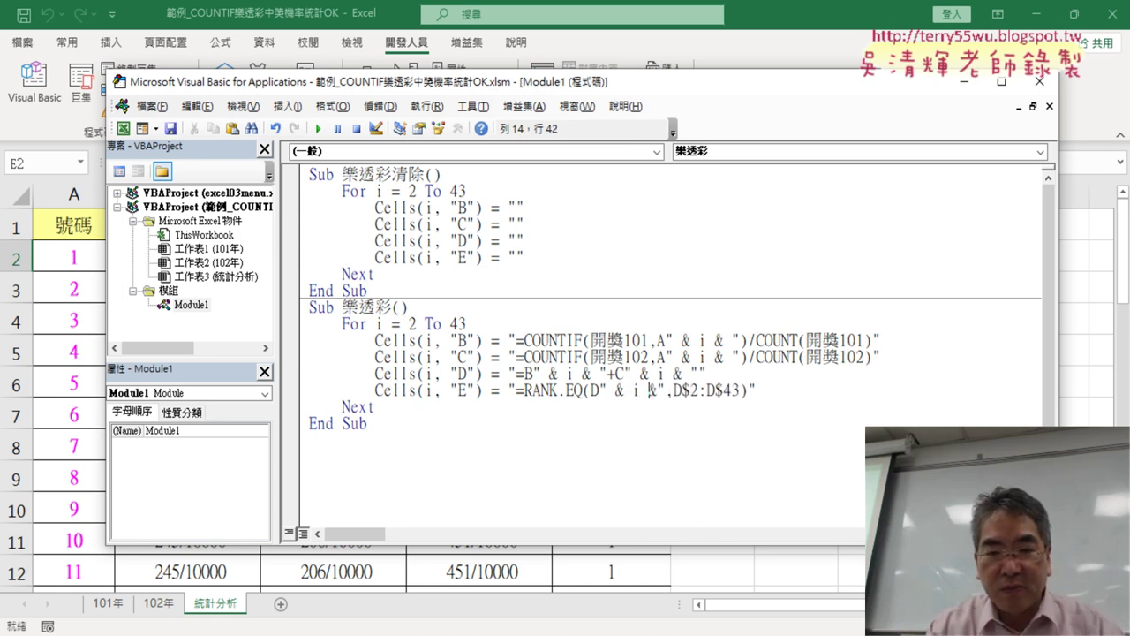
{"action": "key", "text": "Right"}
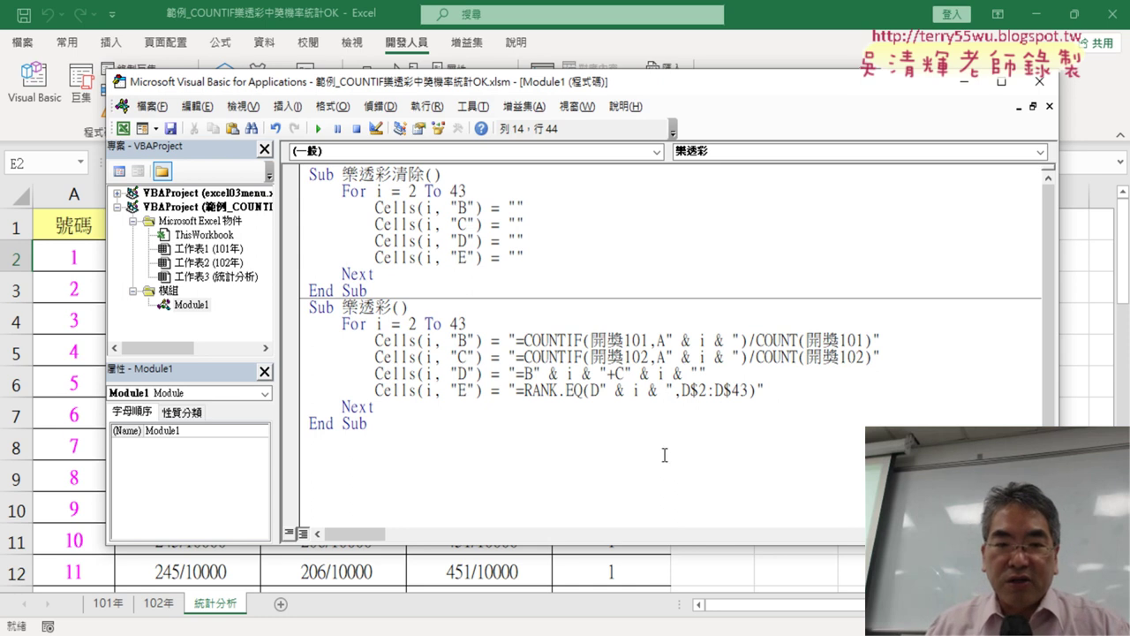
{"action": "left_click", "coordinate": [659, 439]}
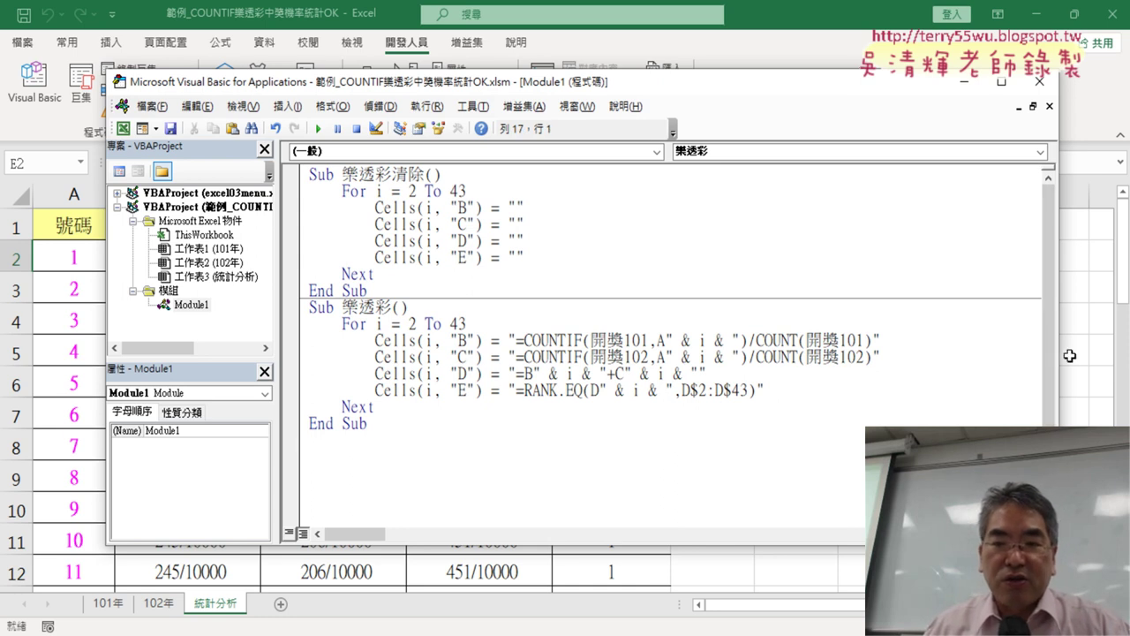
Drag the code window's right edge narrower and reposition it right of the worksheet's data columns.
{"action": "left_click_drag", "start_coordinate": [1064, 354], "coordinate": [1032, 357]}
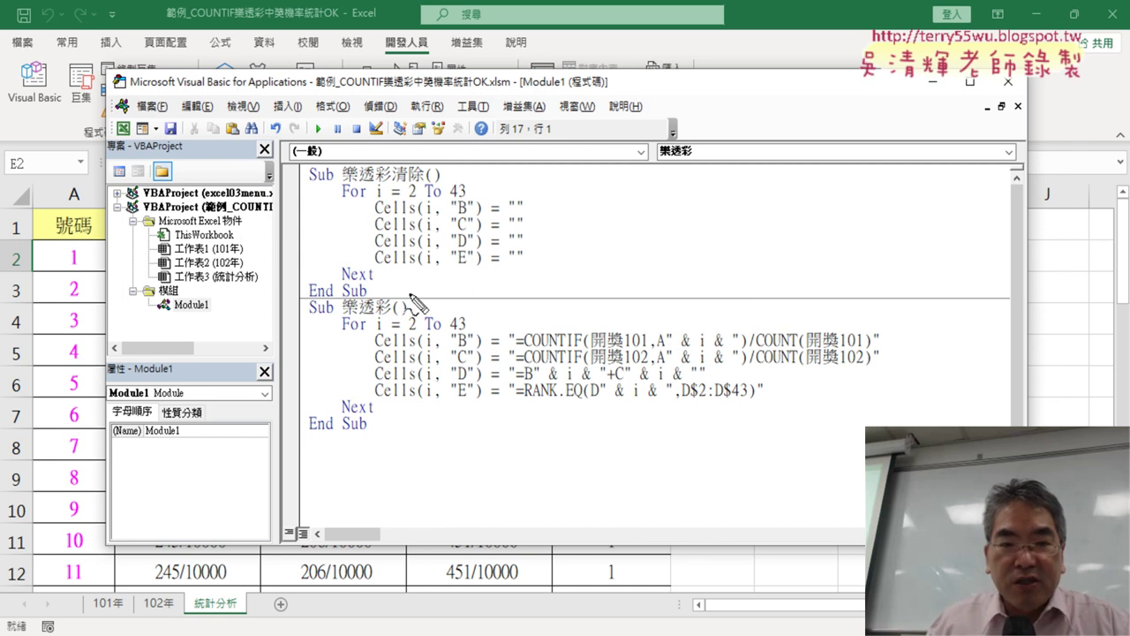
{"action": "left_click_drag", "start_coordinate": [412, 299], "coordinate": [454, 284]}
{"action": "mouse_move", "coordinate": [274, 234]}
{"action": "left_mouse_down"}
{"action": "mouse_move", "coordinate": [214, 351]}
{"action": "mouse_move", "coordinate": [220, 381]}
{"action": "left_mouse_up"}
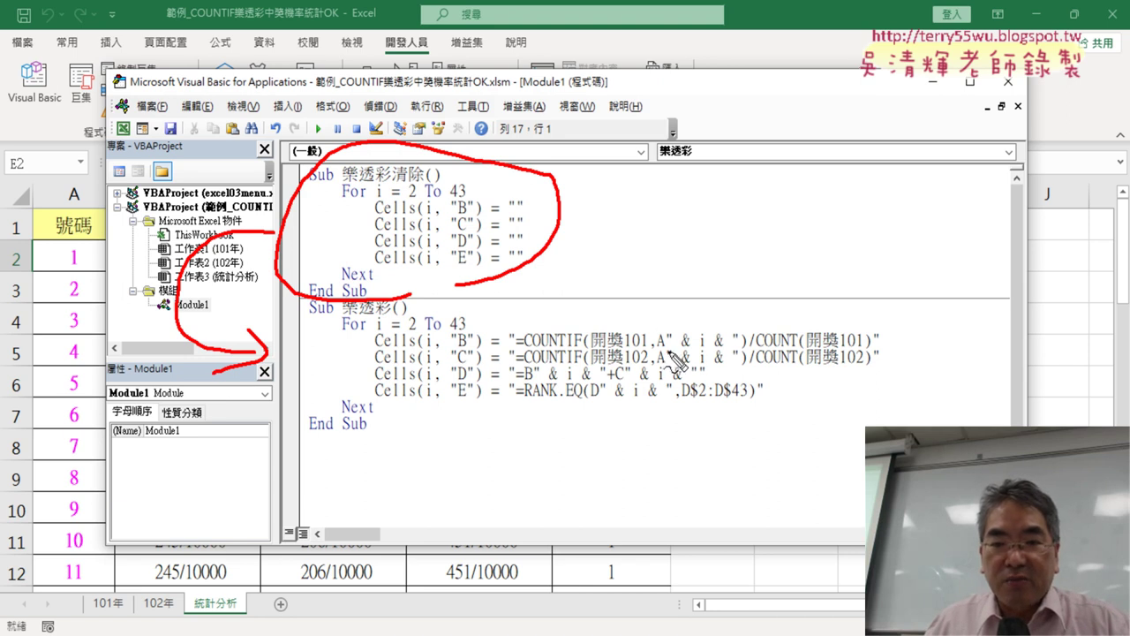
{"action": "left_click_drag", "start_coordinate": [669, 354], "coordinate": [728, 351]}
{"action": "mouse_move", "coordinate": [671, 240]}
{"action": "left_mouse_down"}
{"action": "mouse_move", "coordinate": [678, 263]}
{"action": "mouse_move", "coordinate": [720, 265]}
{"action": "left_mouse_up"}
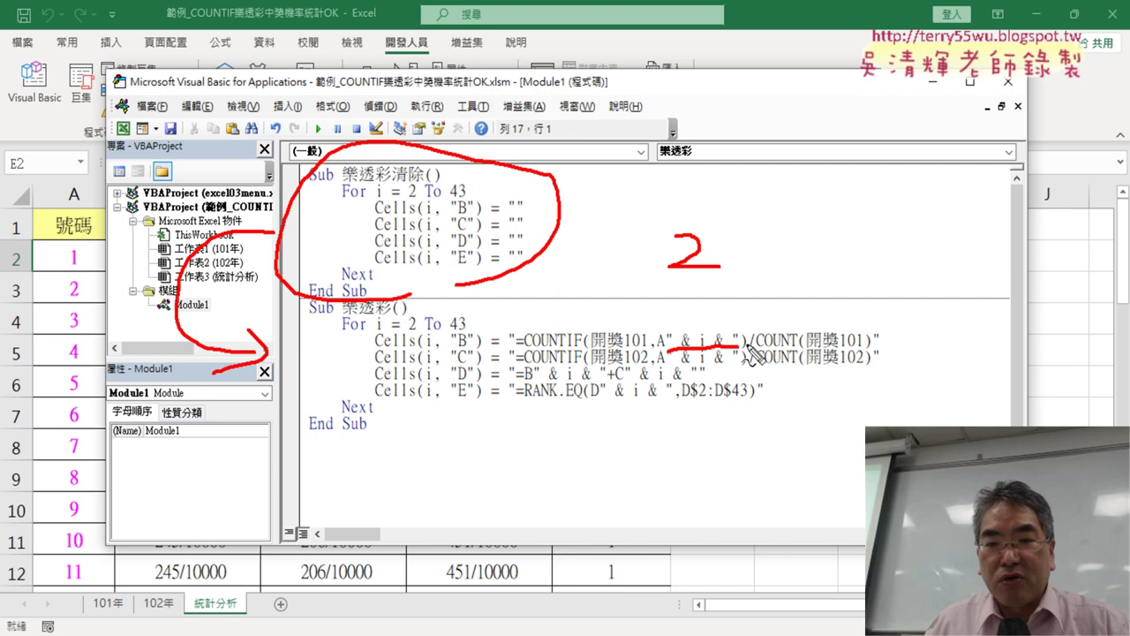
{"action": "left_click_drag", "start_coordinate": [671, 362], "coordinate": [738, 360]}
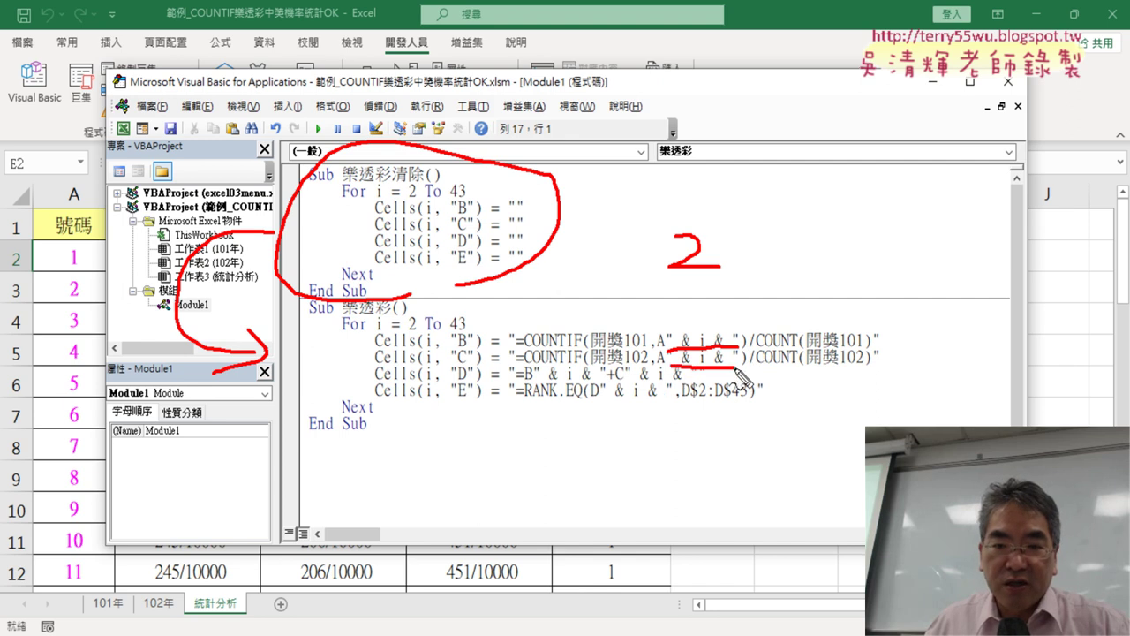
{"action": "left_click_drag", "start_coordinate": [541, 385], "coordinate": [680, 380]}
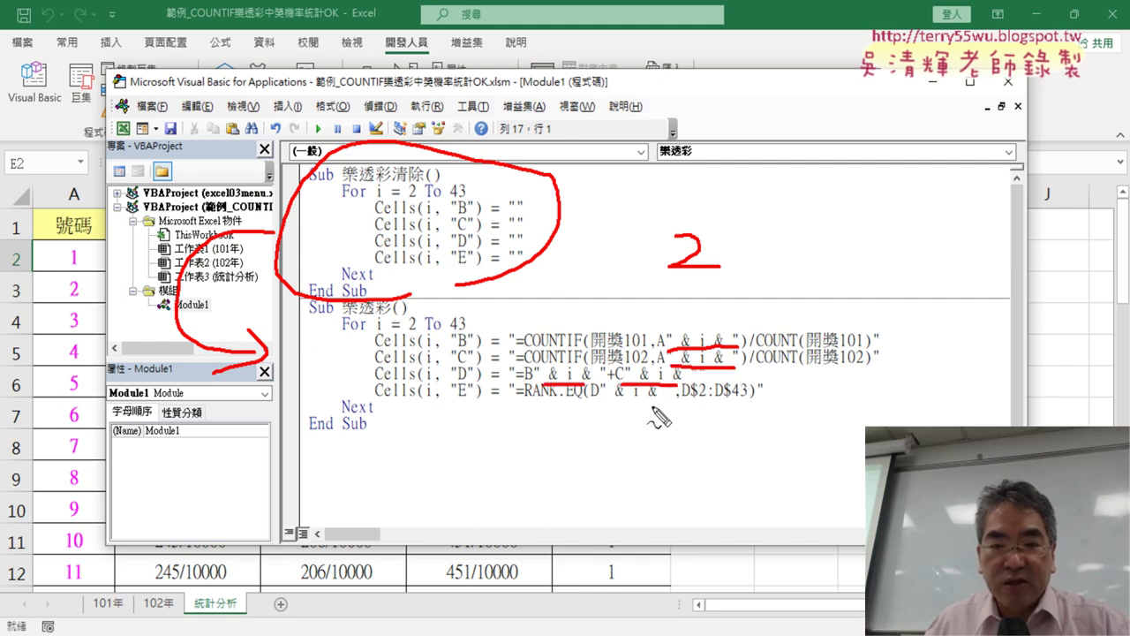
{"action": "left_click_drag", "start_coordinate": [601, 403], "coordinate": [675, 402]}
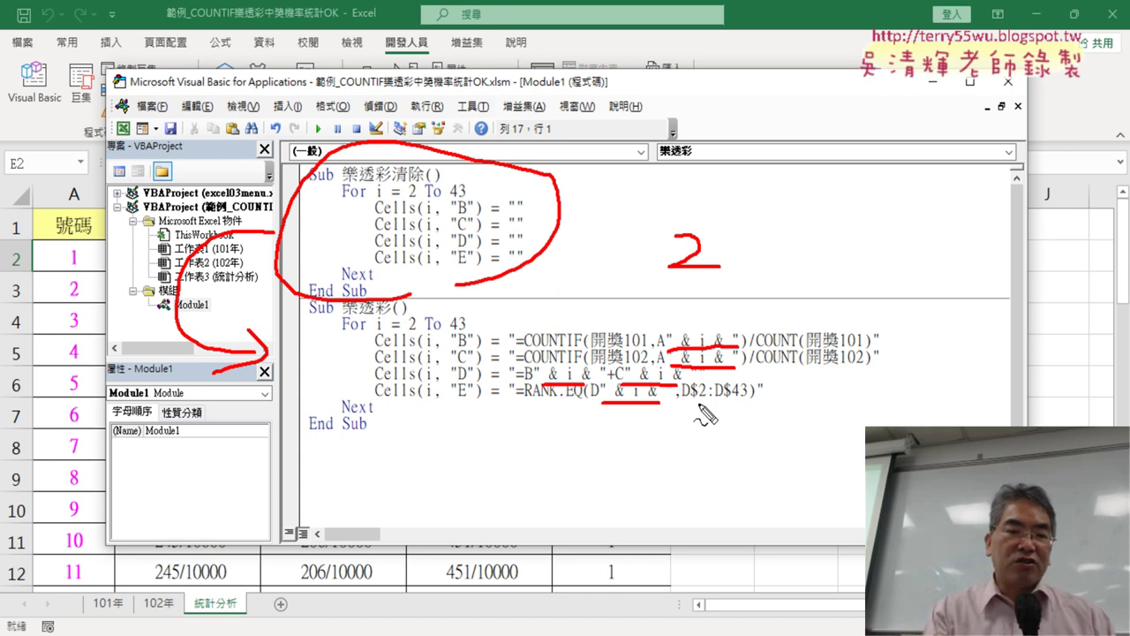
{"action": "key", "text": "Escape"}
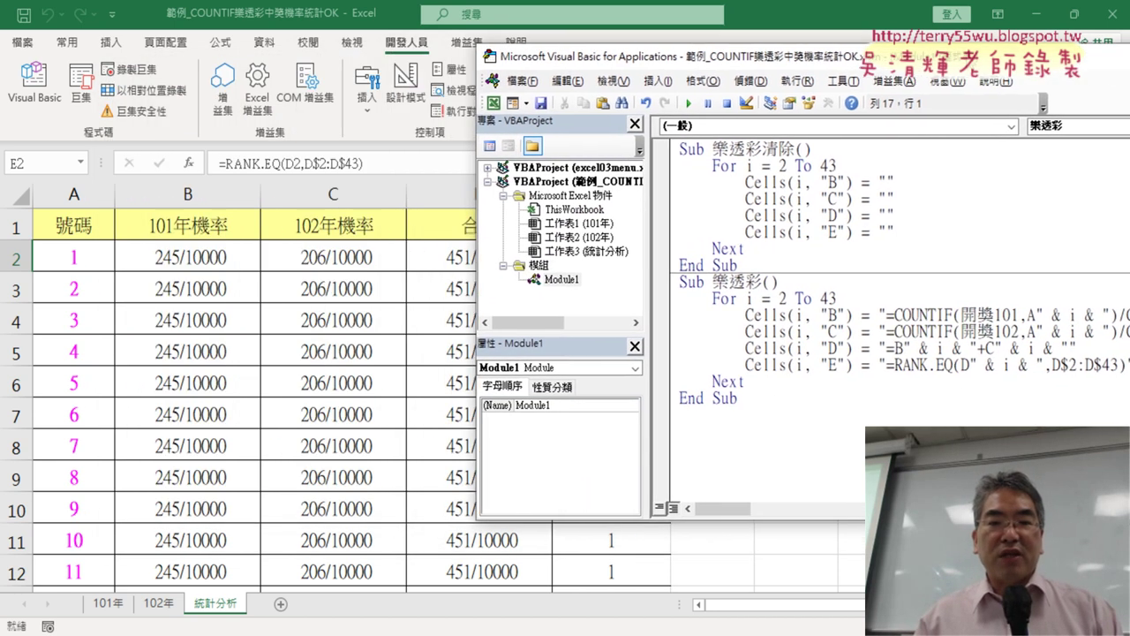
Run 樂透彩清除 to clear columns B–D, then run 樂透彩 to refill B–E.
{"action": "left_click_drag", "start_coordinate": [597, 84], "coordinate": [974, 58]}
{"action": "left_click", "coordinate": [809, 214]}
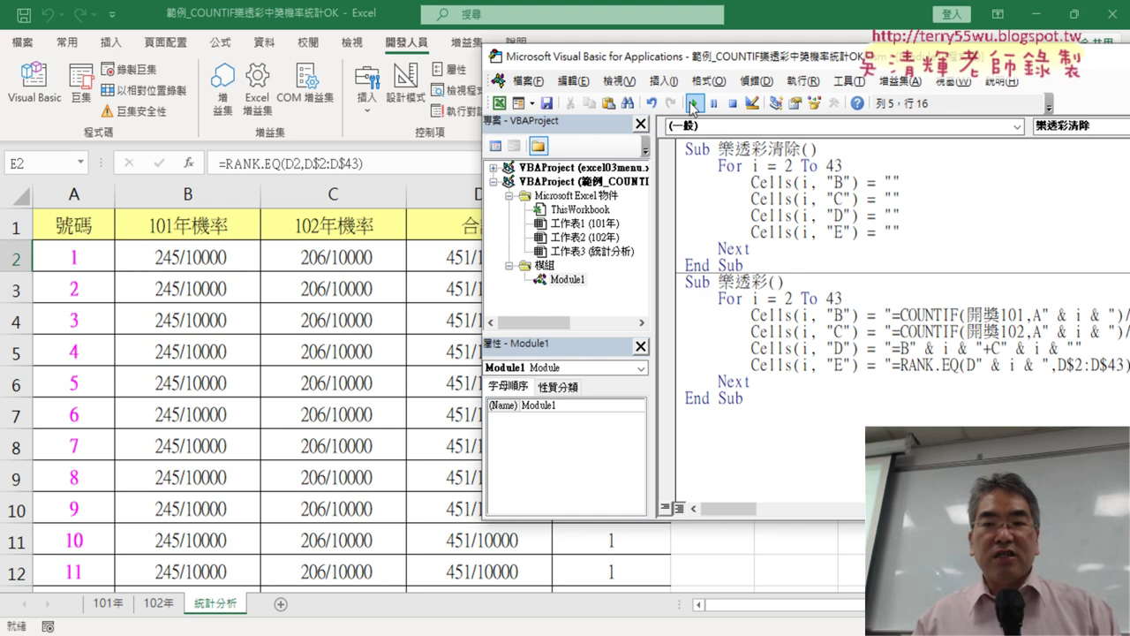
{"action": "left_click", "coordinate": [693, 105]}
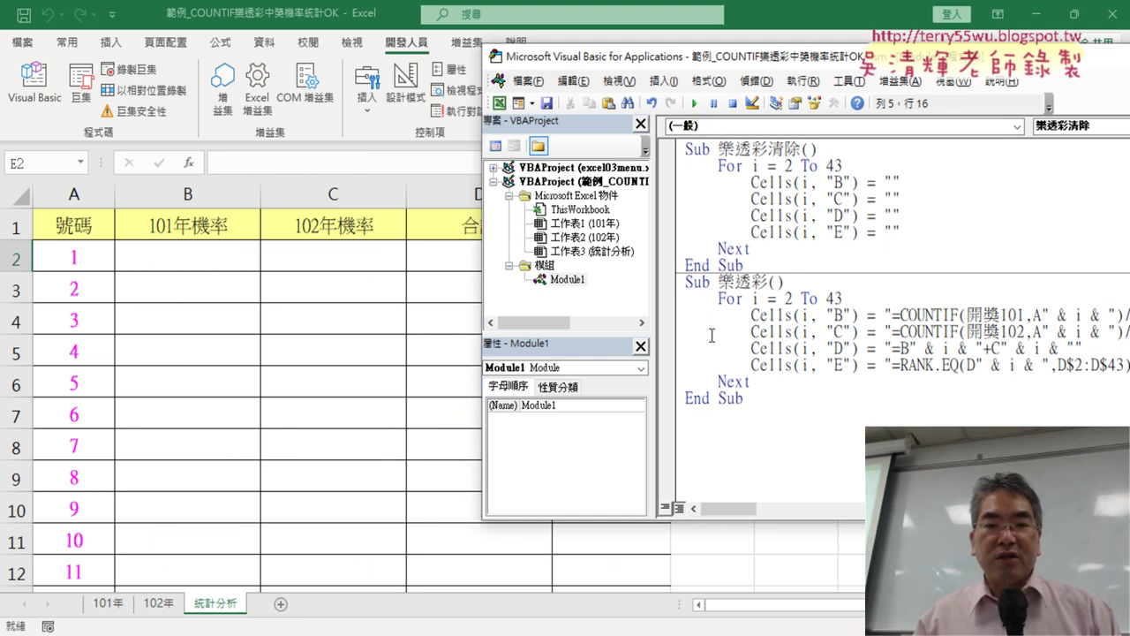
{"action": "left_click", "coordinate": [793, 332]}
{"action": "left_click", "coordinate": [693, 103]}
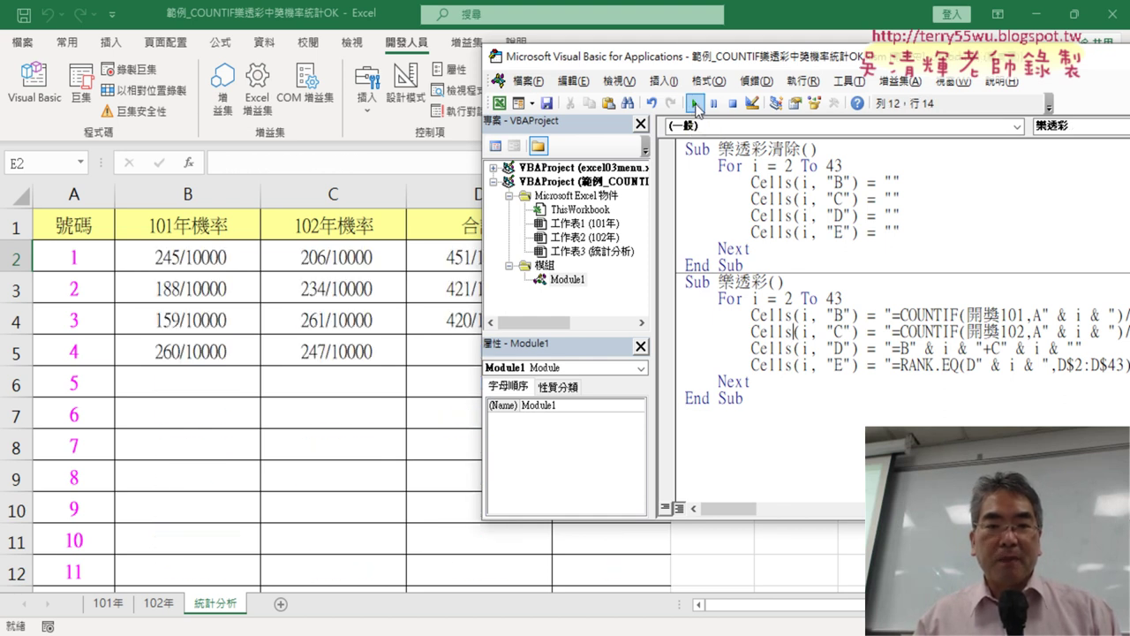
{"action": "left_click", "coordinate": [338, 337]}
Inspect the rank formula in E22 and the rows for numbers 33 and 34.
{"action": "scroll", "coordinate": [639, 292], "scroll_direction": "down", "scroll_amount": 4}
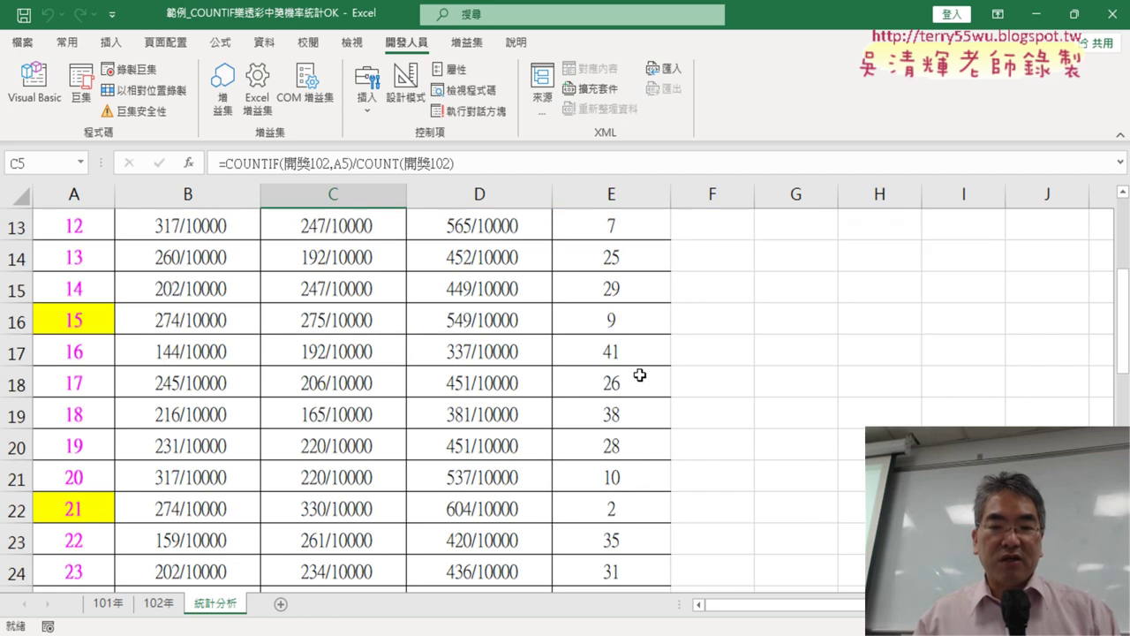
{"action": "scroll", "coordinate": [639, 373], "scroll_direction": "down", "scroll_amount": 4}
{"action": "scroll", "coordinate": [638, 374], "scroll_direction": "down", "scroll_amount": 4}
{"action": "scroll", "coordinate": [638, 370], "scroll_direction": "up", "scroll_amount": 7}
{"action": "scroll", "coordinate": [638, 374], "scroll_direction": "up", "scroll_amount": 5}
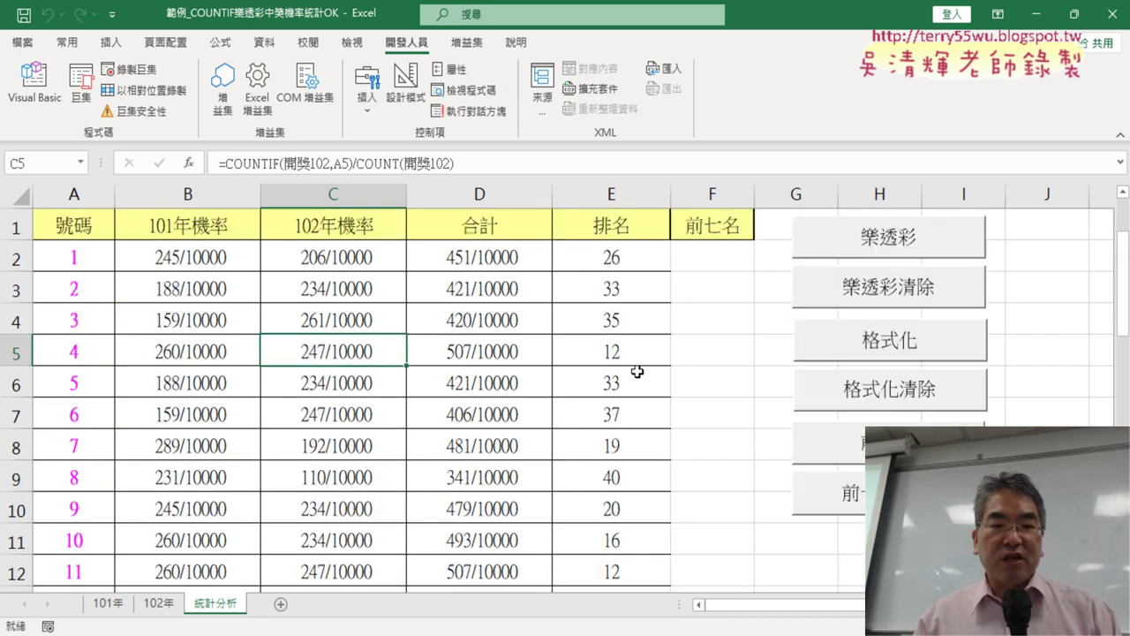
{"action": "scroll", "coordinate": [627, 352], "scroll_direction": "down", "scroll_amount": 4}
{"action": "scroll", "coordinate": [647, 358], "scroll_direction": "down", "scroll_amount": 2}
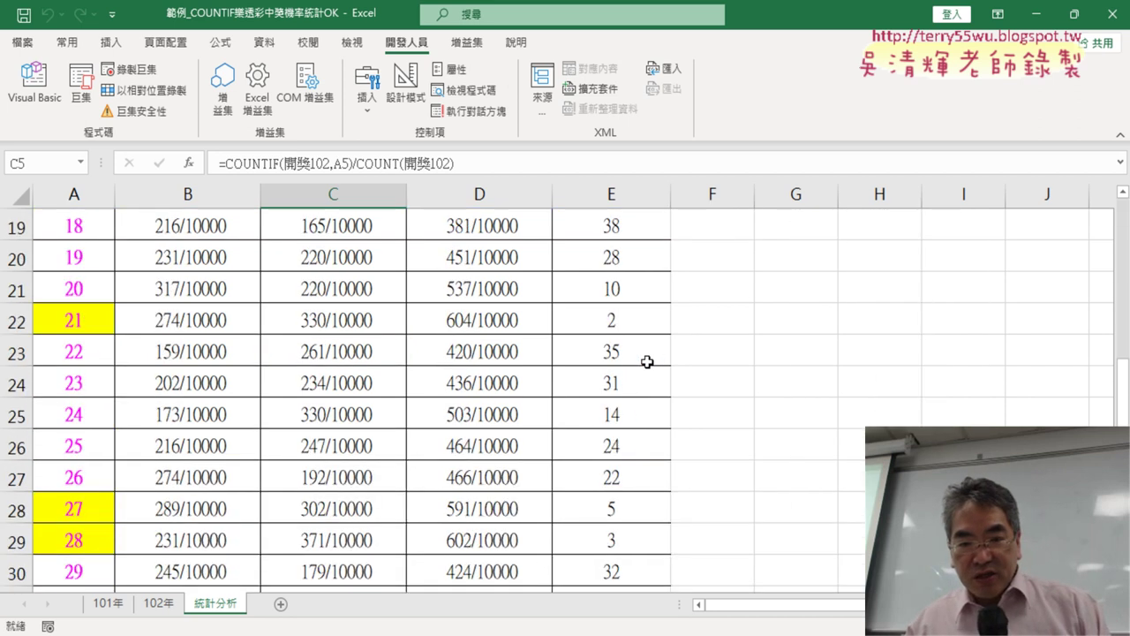
{"action": "left_click", "coordinate": [623, 321]}
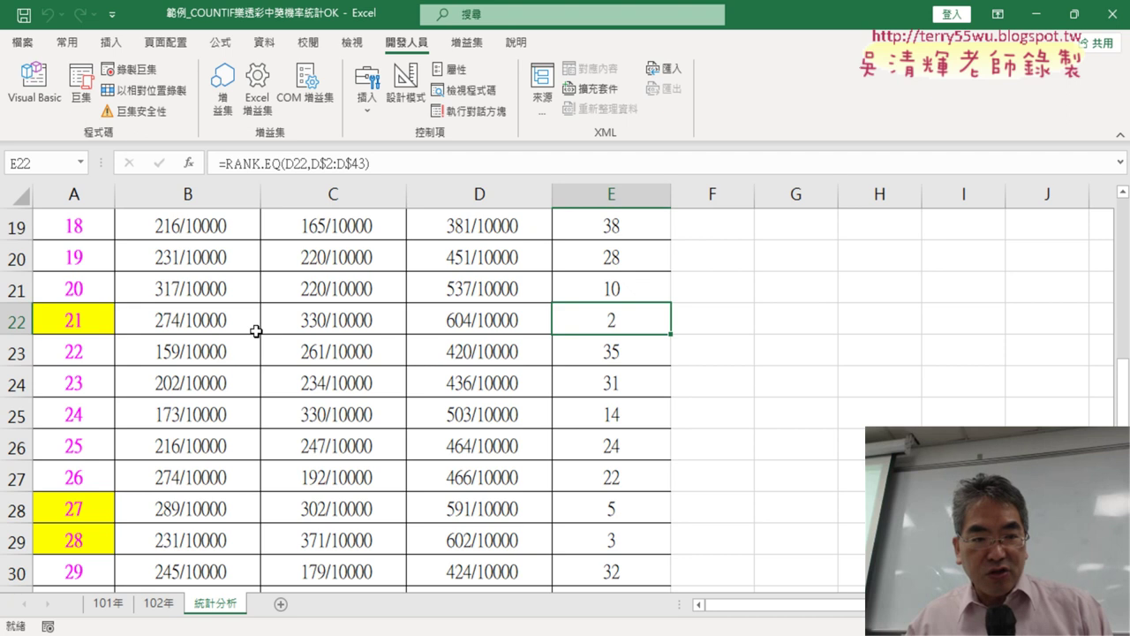
{"action": "scroll", "coordinate": [265, 380], "scroll_direction": "down", "scroll_amount": 3}
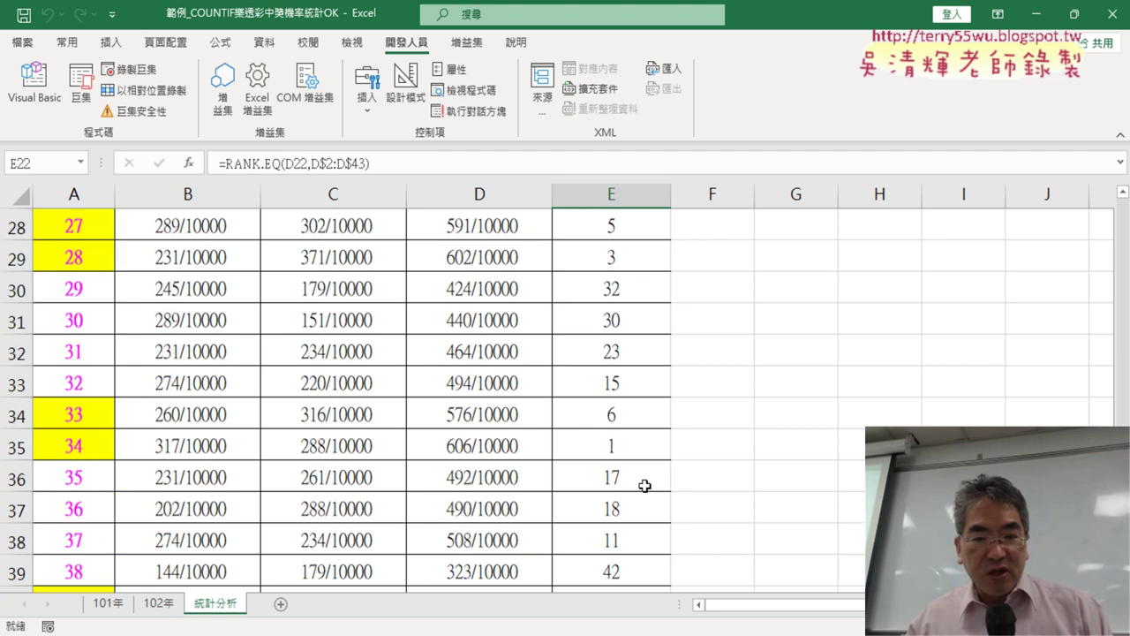
{"action": "mouse_move", "coordinate": [620, 445]}
{"action": "left_mouse_down"}
{"action": "mouse_move", "coordinate": [32, 441]}
{"action": "mouse_move", "coordinate": [30, 414]}
{"action": "left_mouse_up"}
{"action": "scroll", "coordinate": [442, 400], "scroll_direction": "up", "scroll_amount": 3}
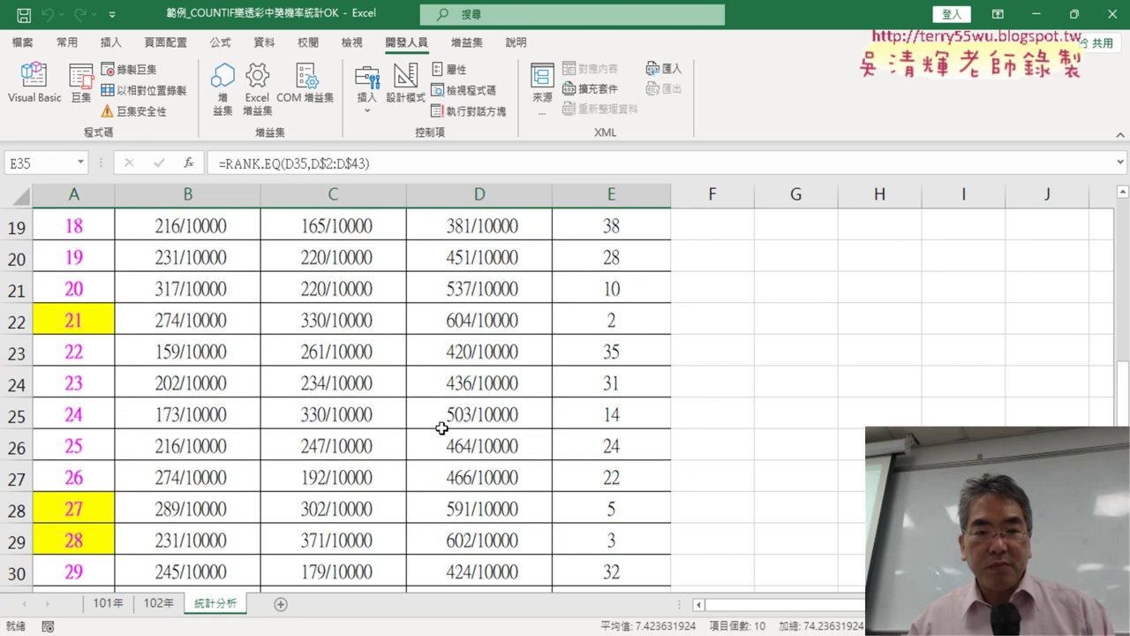
{"action": "scroll", "coordinate": [442, 400], "scroll_direction": "up", "scroll_amount": 6}
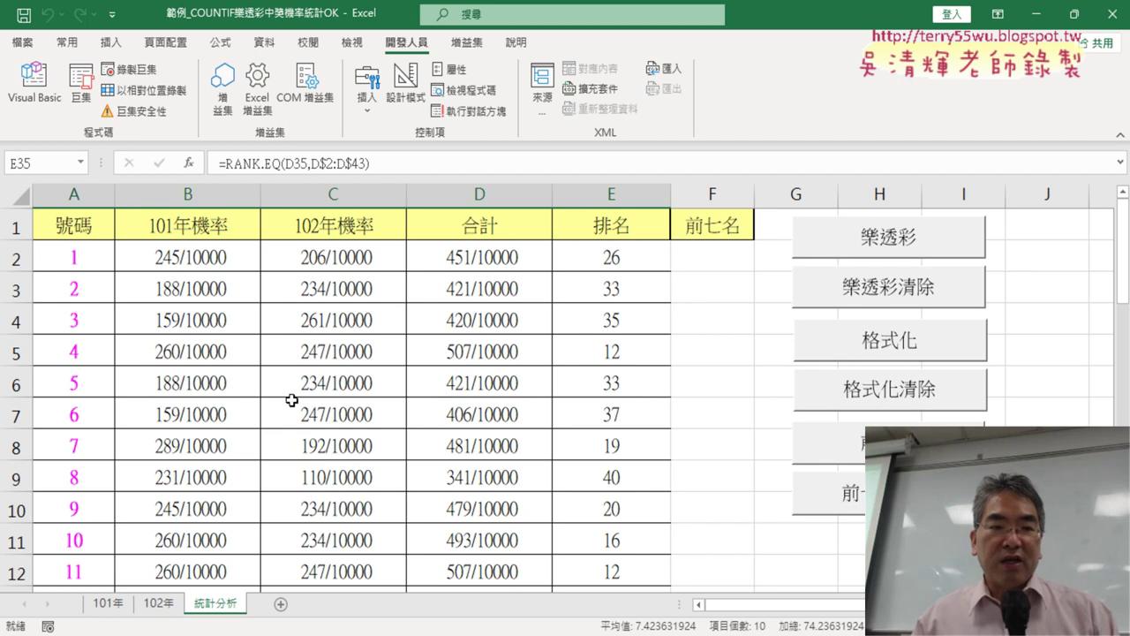
Select the numbers in A2:A43.
{"action": "left_click", "coordinate": [72, 258]}
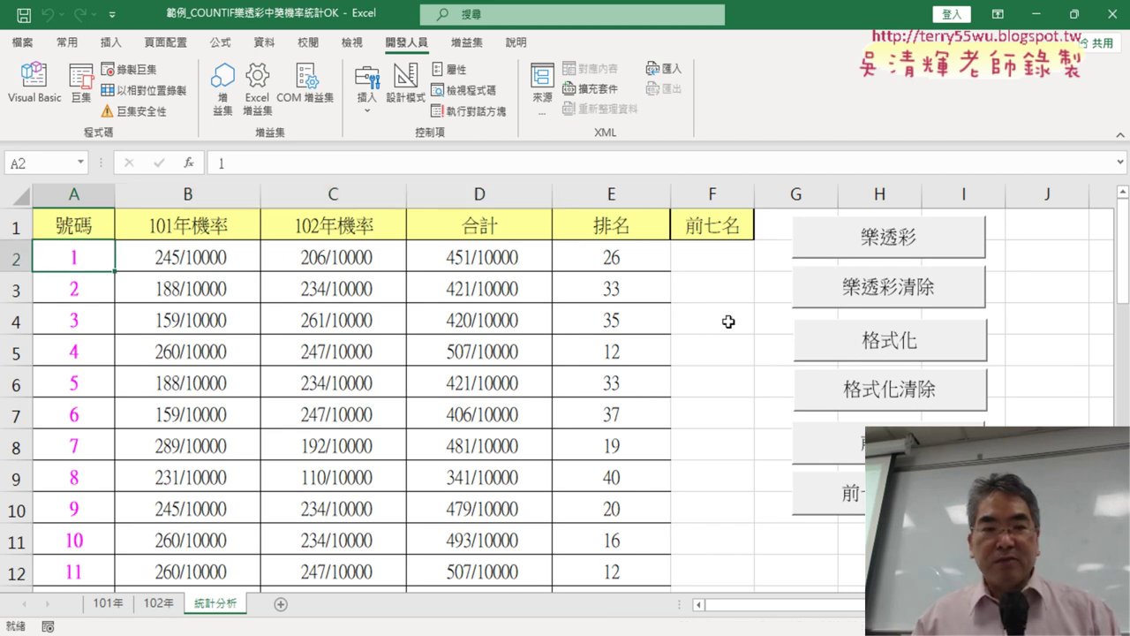
{"action": "scroll", "coordinate": [156, 285], "scroll_direction": "down", "scroll_amount": 1}
{"action": "scroll", "coordinate": [132, 381], "scroll_direction": "down", "scroll_amount": 5}
{"action": "scroll", "coordinate": [106, 530], "scroll_direction": "down", "scroll_amount": 3}
{"action": "scroll", "coordinate": [87, 528], "scroll_direction": "down", "scroll_amount": 3}
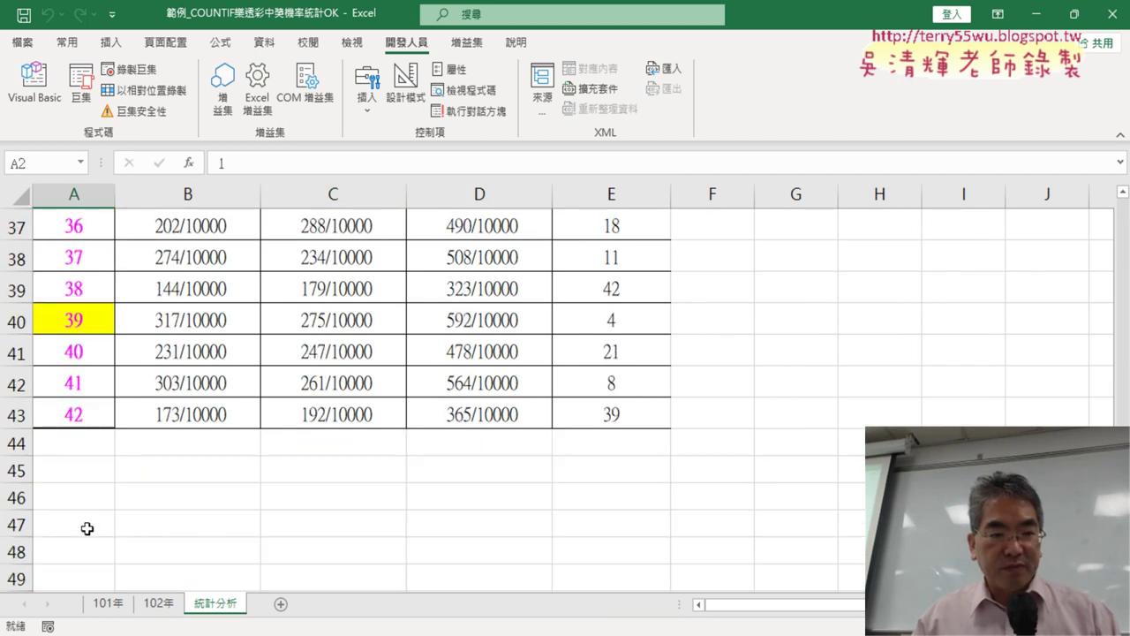
{"action": "left_click", "coordinate": [75, 418], "text": "shift"}
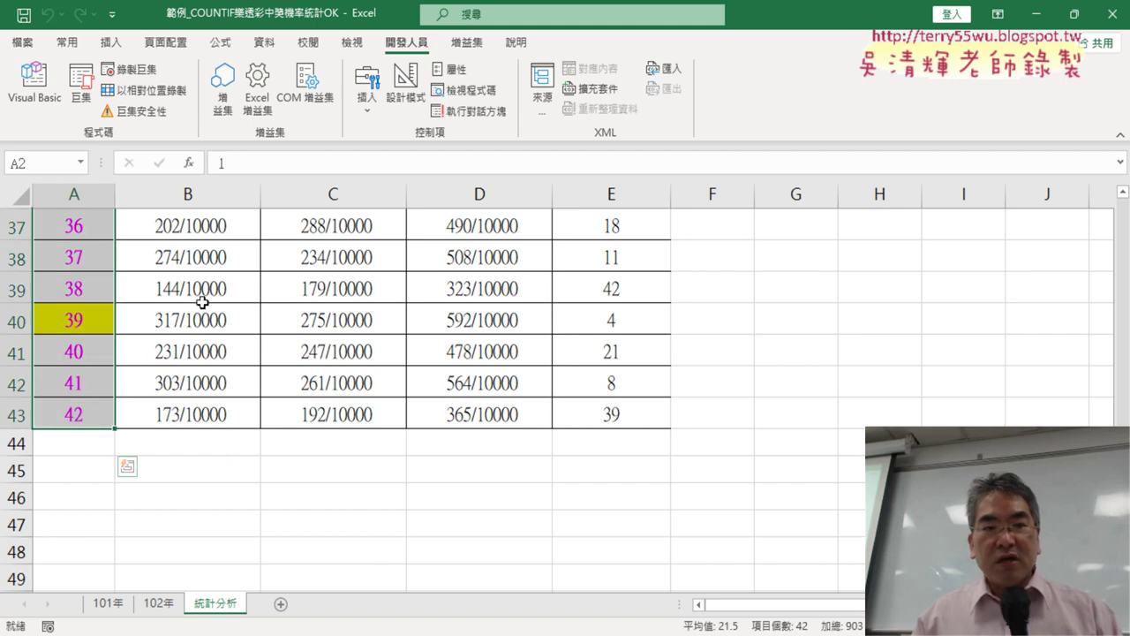
Give the selected number cells A2:A43 a white fill colour.
{"action": "left_click", "coordinate": [67, 43]}
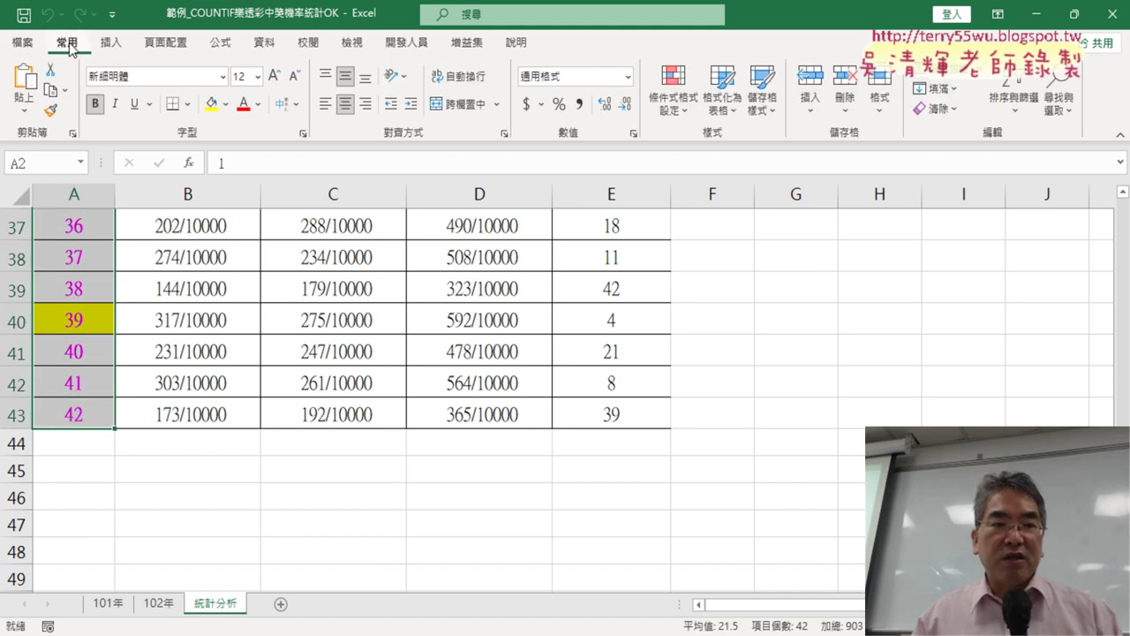
{"action": "left_click", "coordinate": [225, 104]}
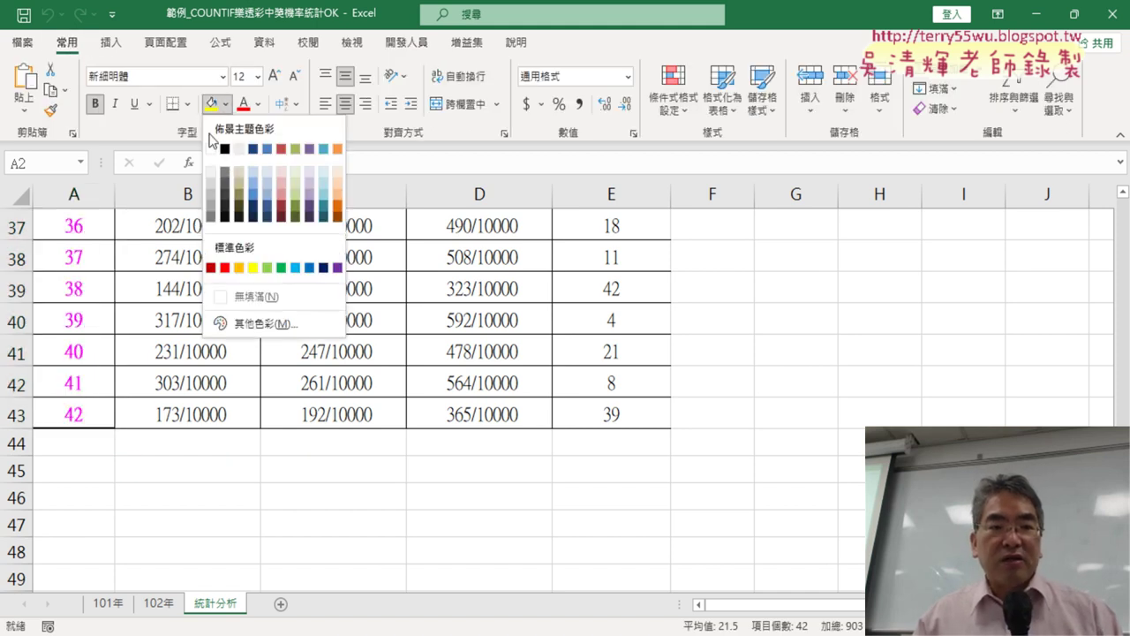
{"action": "scroll", "coordinate": [212, 151], "scroll_direction": "up", "scroll_amount": 4}
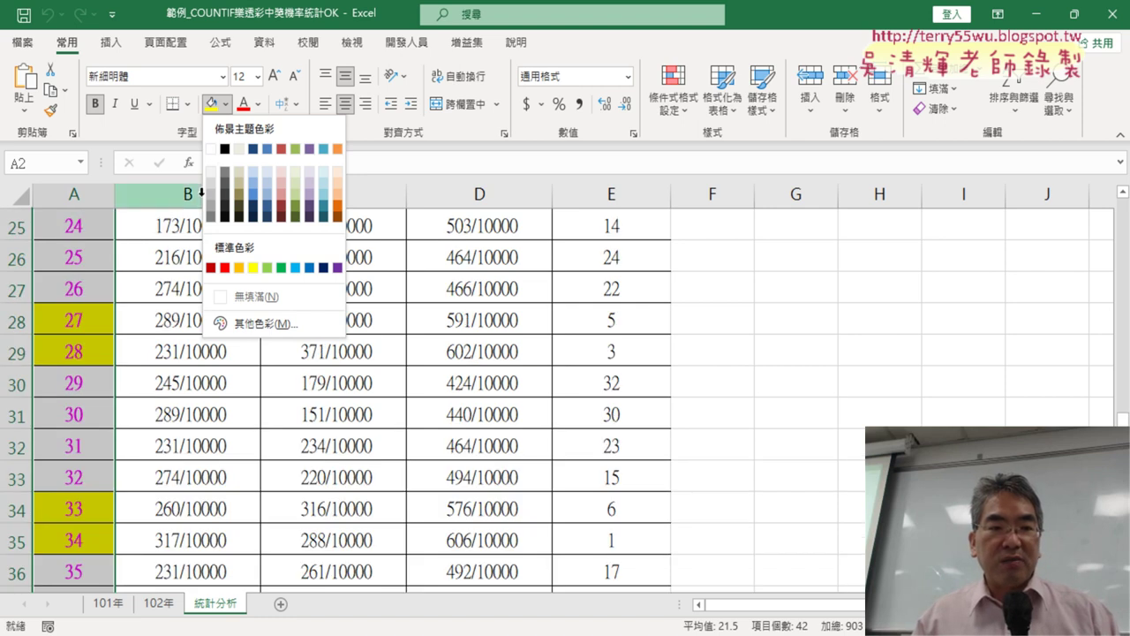
{"action": "left_click", "coordinate": [212, 152]}
{"action": "scroll", "coordinate": [177, 212], "scroll_direction": "up", "scroll_amount": 8}
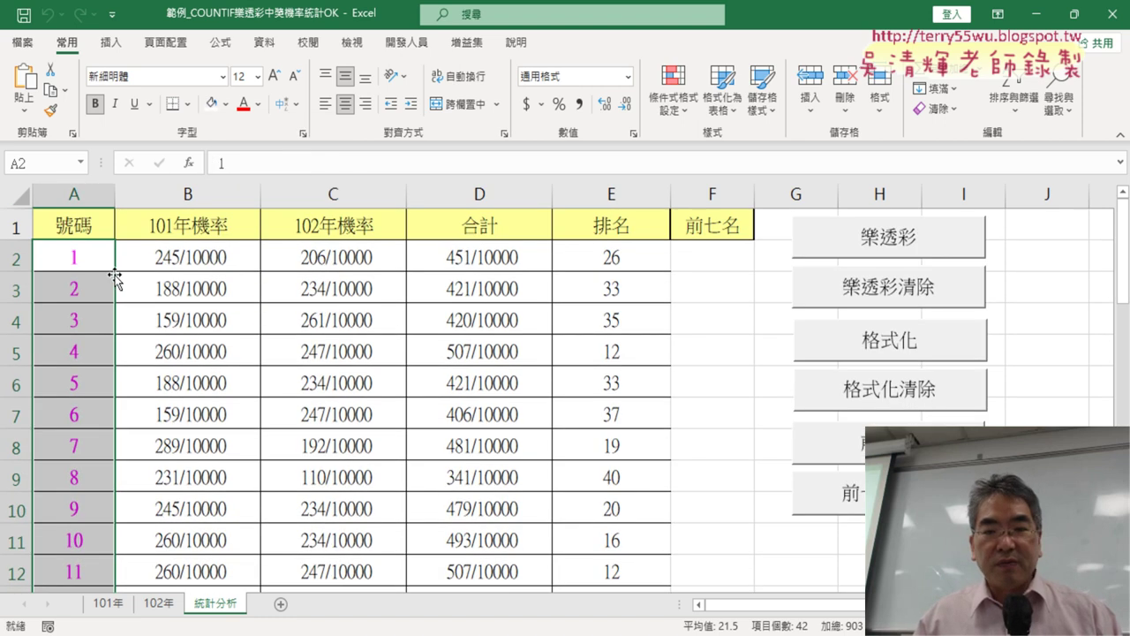
{"action": "scroll", "coordinate": [565, 390], "scroll_direction": "down", "scroll_amount": 3}
{"action": "scroll", "coordinate": [597, 241], "scroll_direction": "up", "scroll_amount": 3}
Select the rank column E, check E22, then open and cancel Fill Color for A22.
{"action": "left_click", "coordinate": [597, 241]}
{"action": "key", "text": "ctrl+shift+Down"}
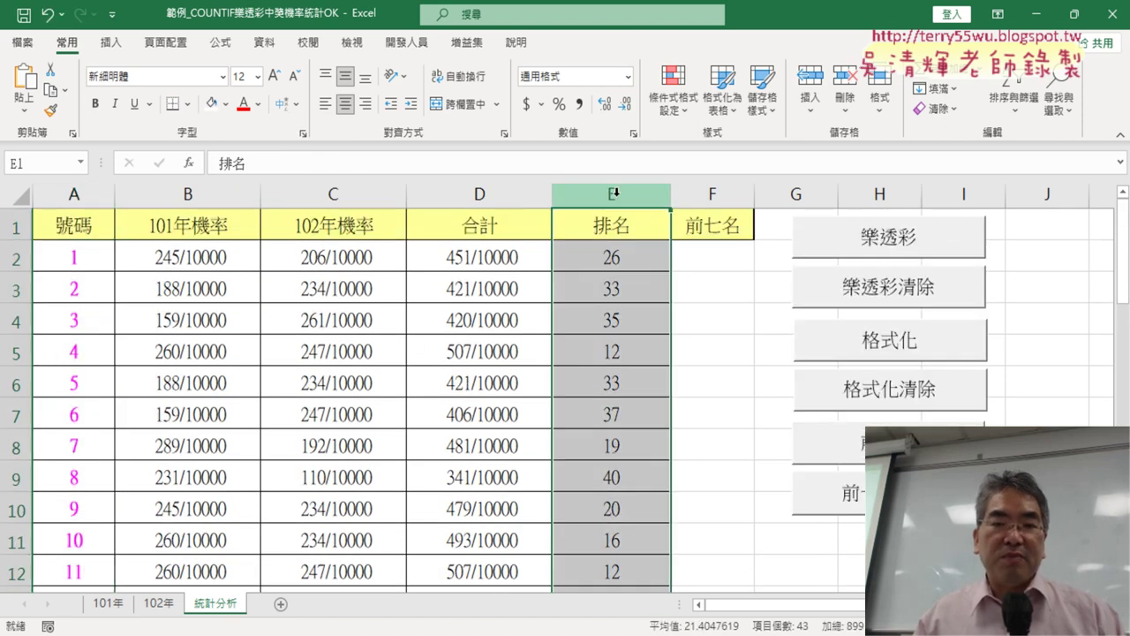
{"action": "scroll", "coordinate": [617, 392], "scroll_direction": "down", "scroll_amount": 3}
{"action": "scroll", "coordinate": [618, 392], "scroll_direction": "down", "scroll_amount": 2}
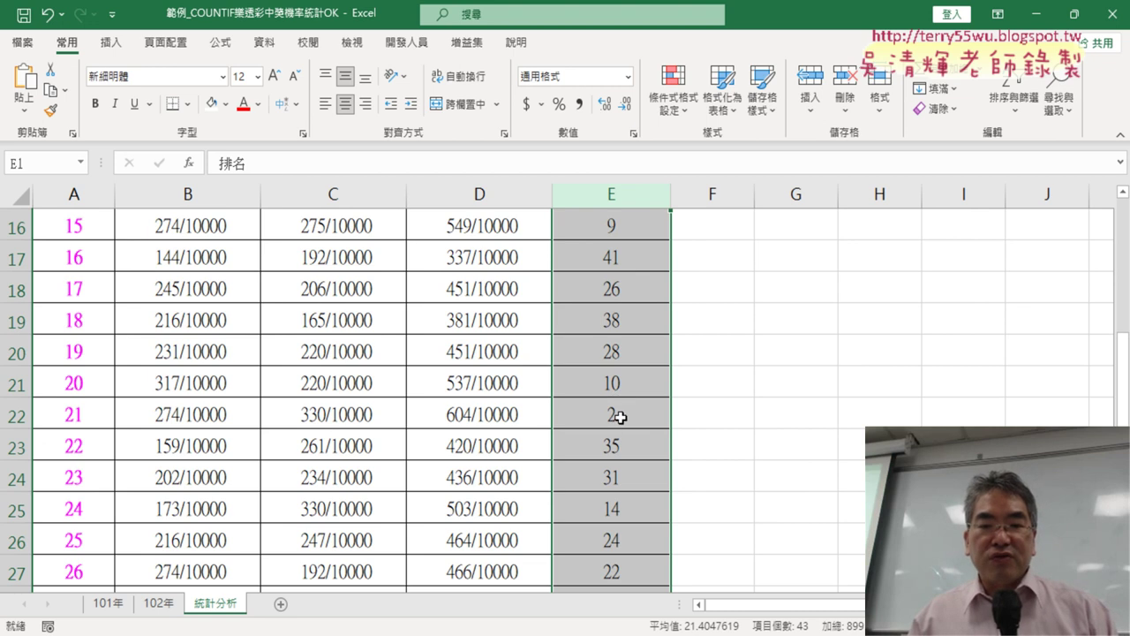
{"action": "left_click", "coordinate": [618, 416]}
{"action": "left_click", "coordinate": [60, 418]}
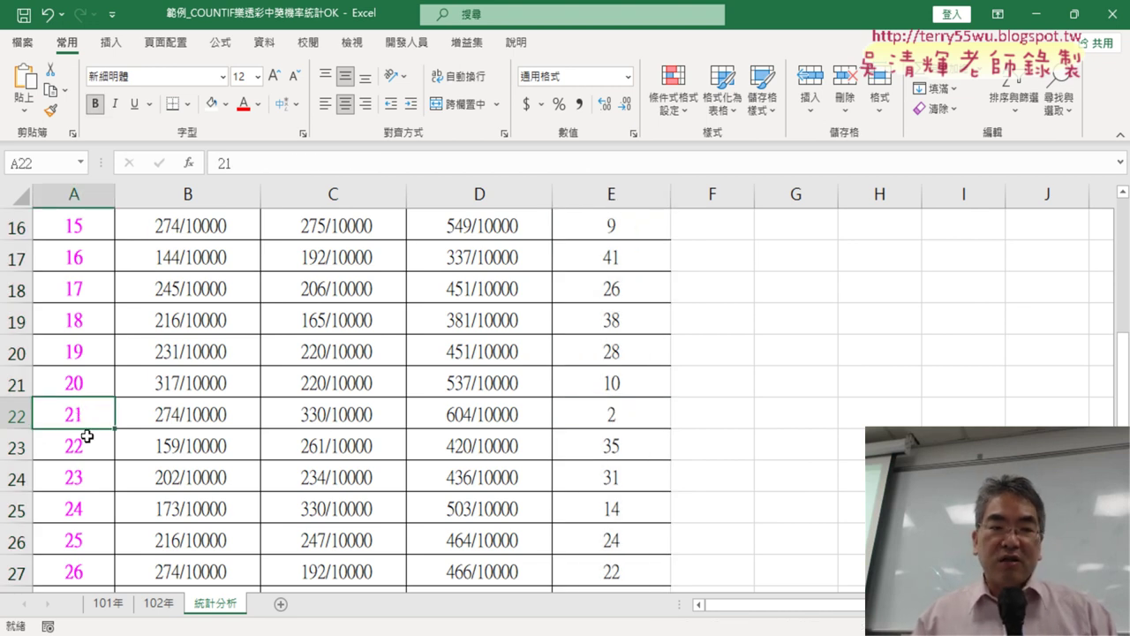
{"action": "left_click", "coordinate": [227, 107]}
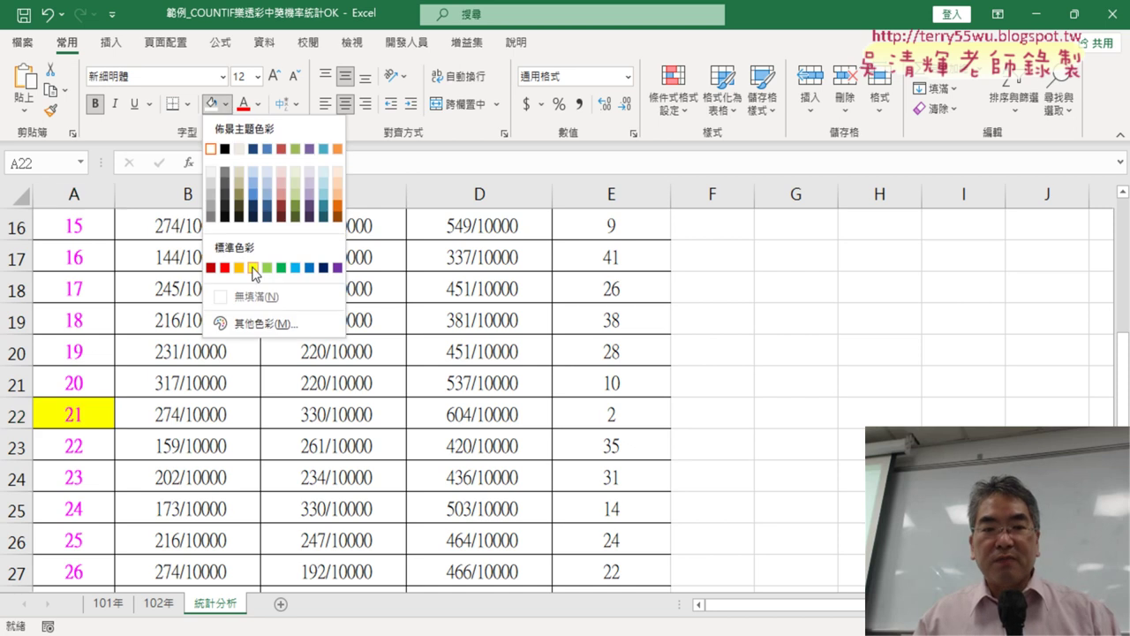
{"action": "left_click", "coordinate": [740, 314]}
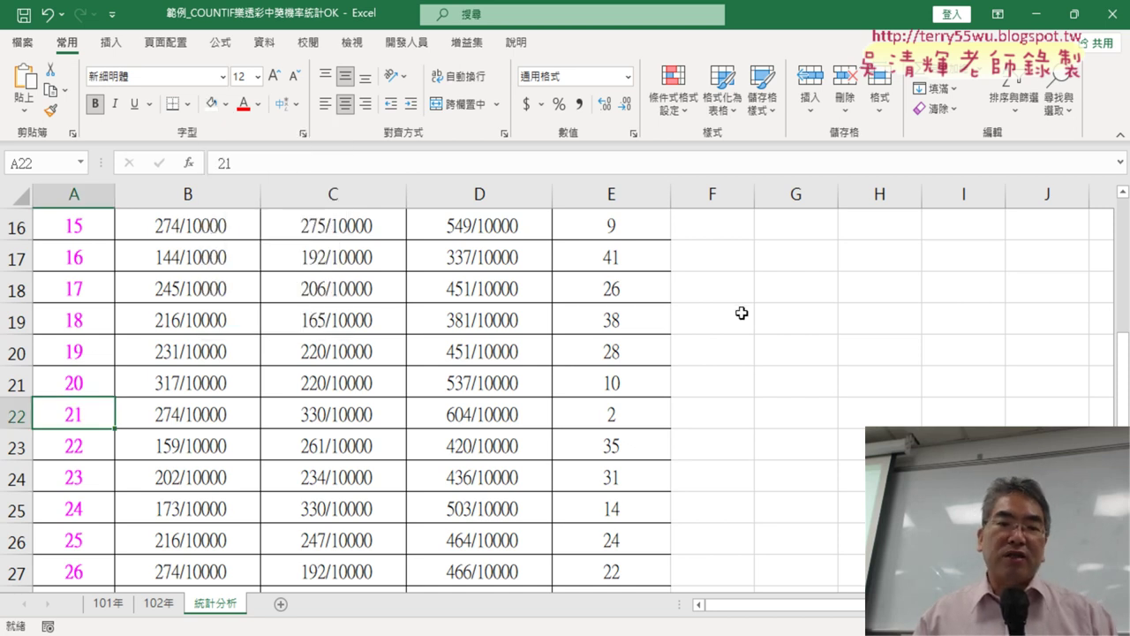
{"action": "scroll", "coordinate": [777, 335], "scroll_direction": "up", "scroll_amount": 5}
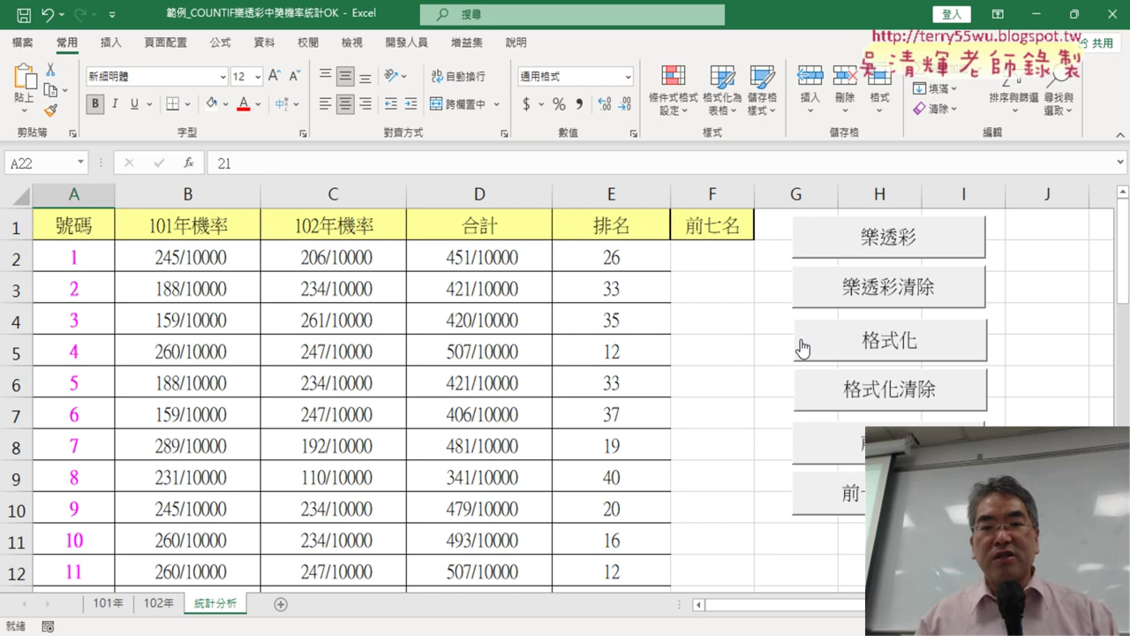
Open Module1 via Developer > Visual Basic, select all its code, and switch to the Google Docs note.
{"action": "left_click", "coordinate": [407, 43]}
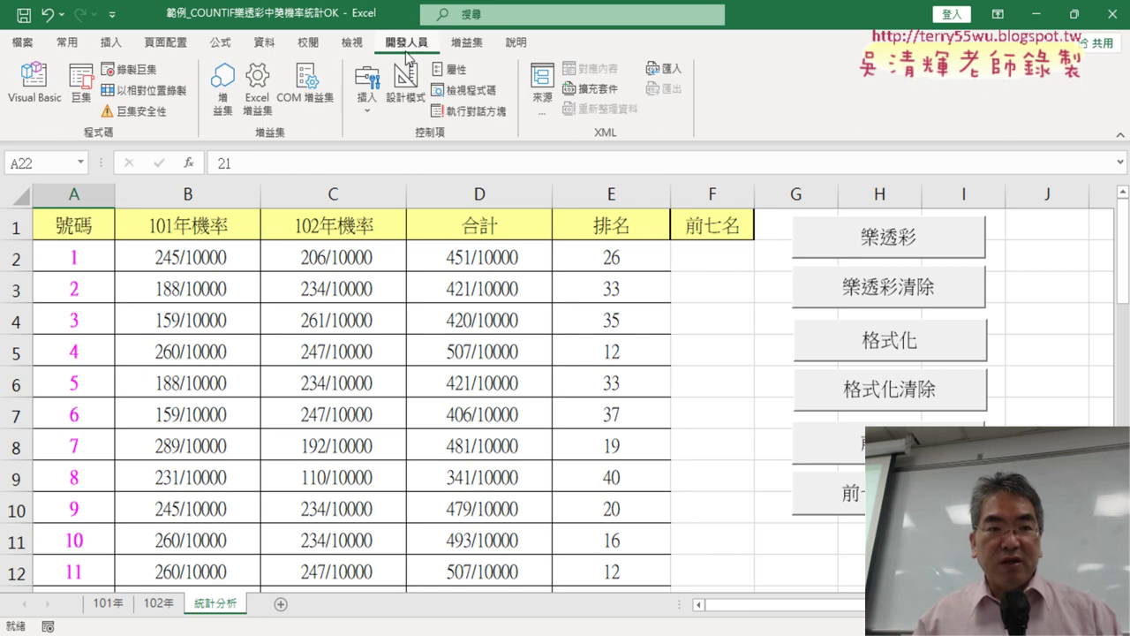
{"action": "left_click", "coordinate": [46, 104]}
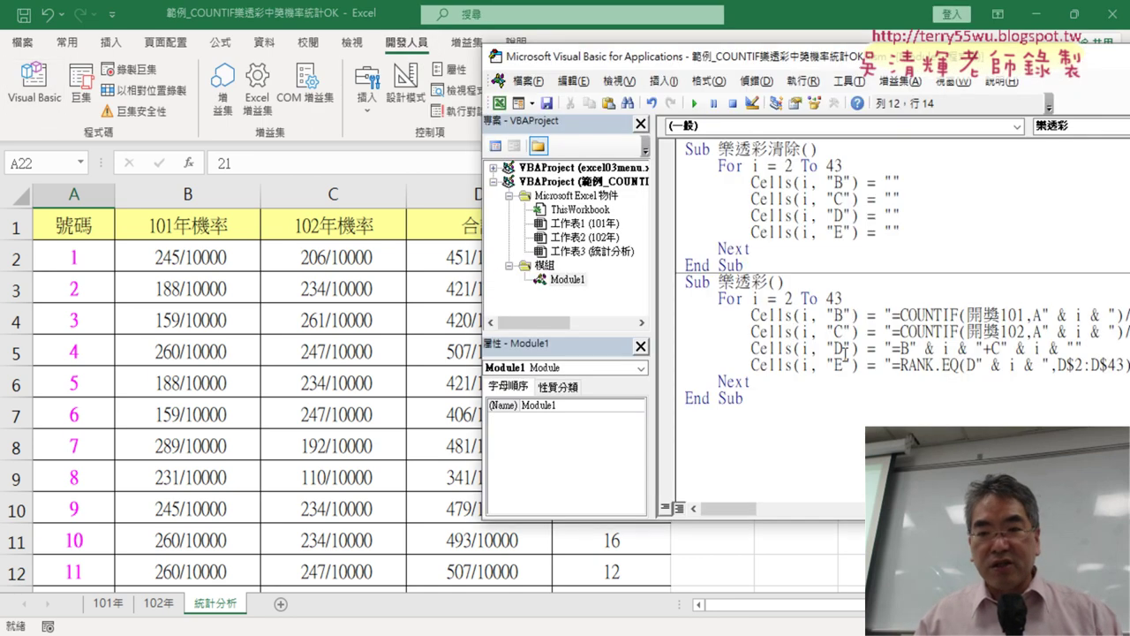
{"action": "key", "text": "ctrl+a"}
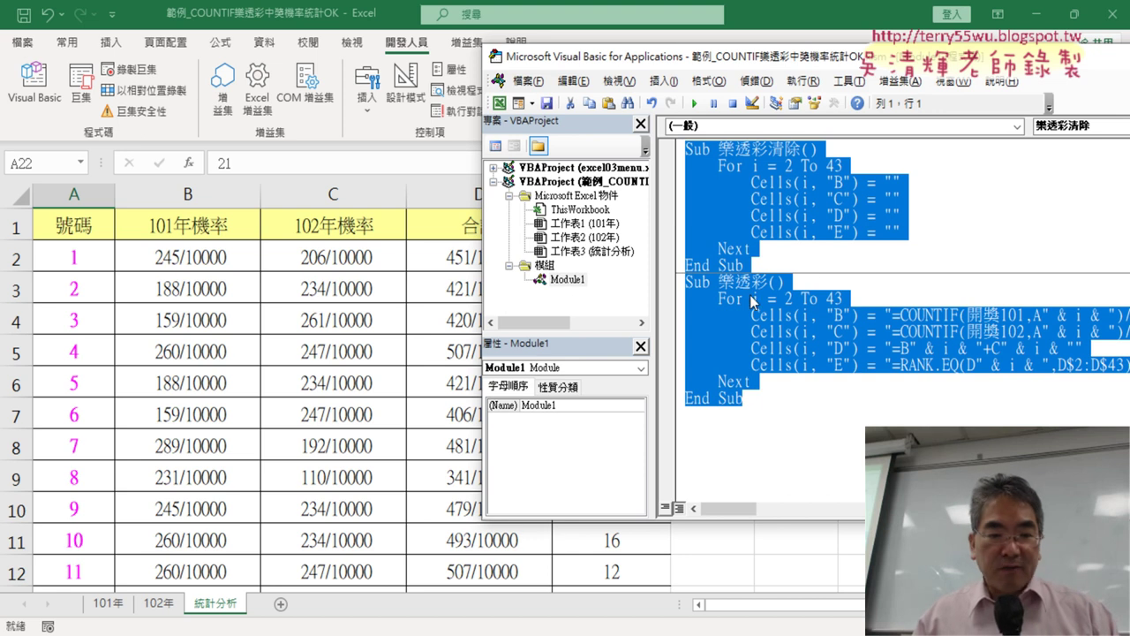
{"action": "mouse_move", "coordinate": [587, 631]}
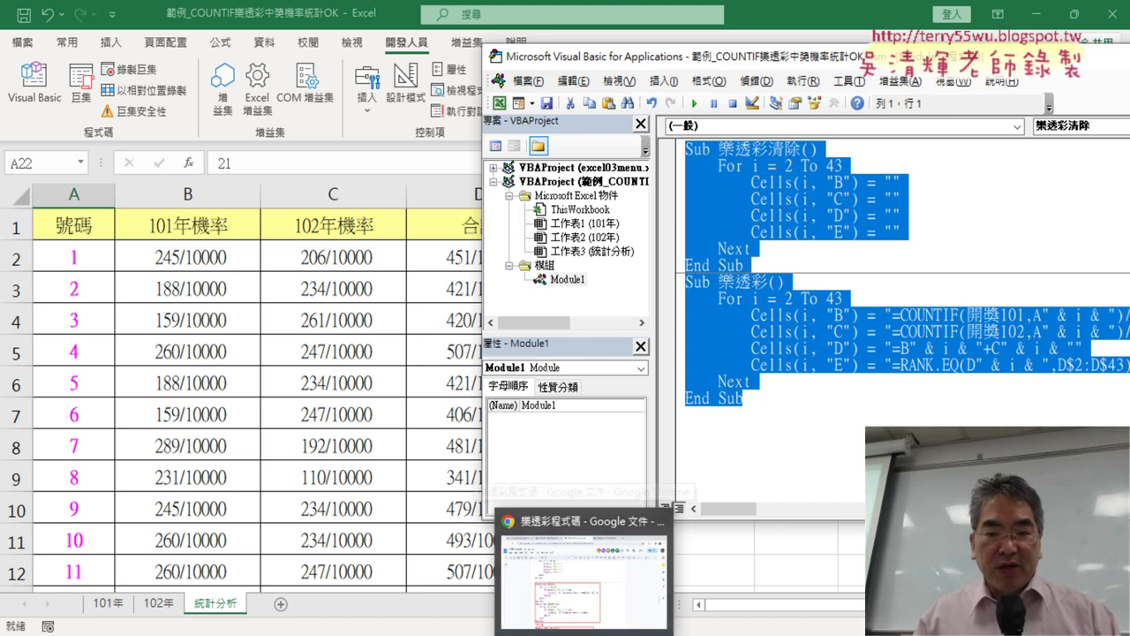
{"action": "left_click", "coordinate": [587, 605]}
Drag the whole 樂透彩清除 procedure above Sub 樂透彩().
{"action": "scroll", "coordinate": [524, 357], "scroll_direction": "up", "scroll_amount": 4}
{"action": "scroll", "coordinate": [643, 339], "scroll_direction": "down", "scroll_amount": 1}
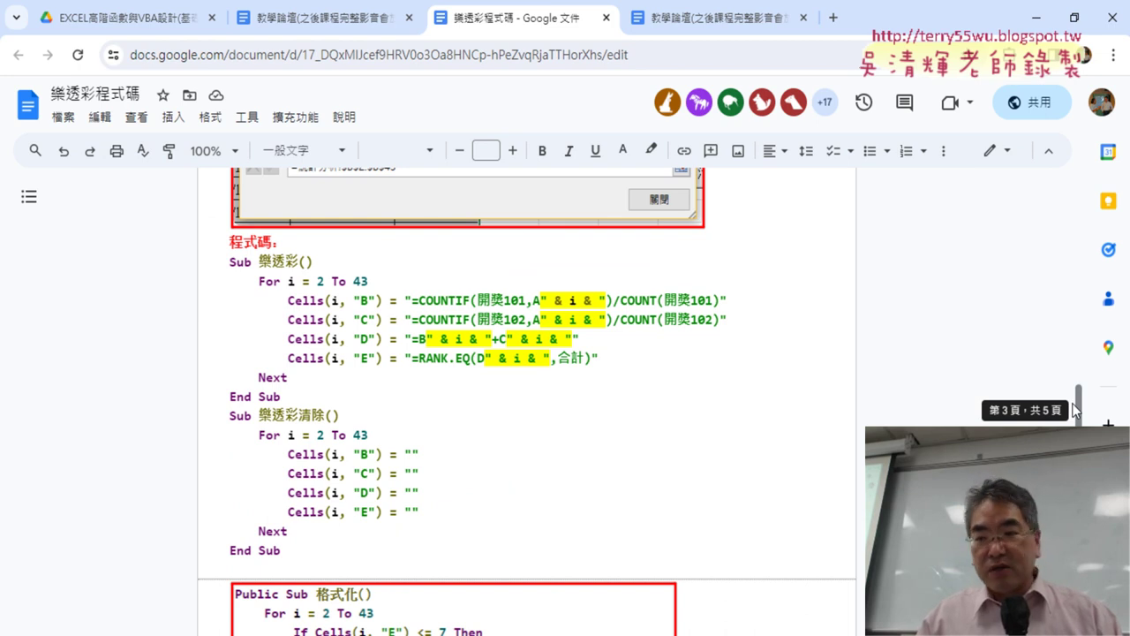
{"action": "left_click", "coordinate": [326, 473]}
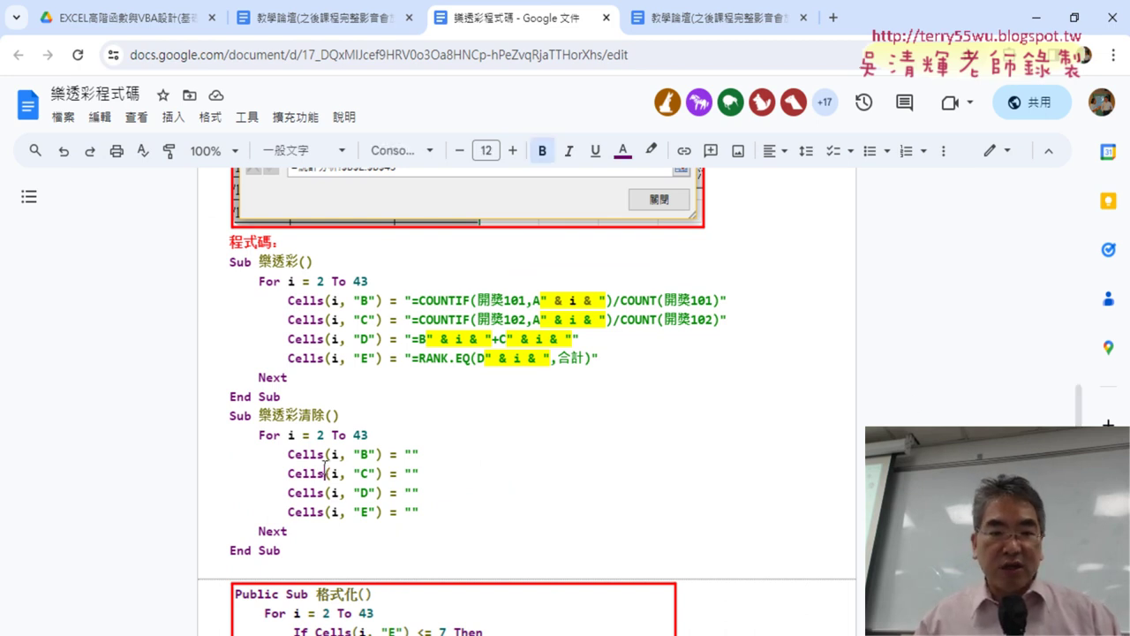
{"action": "left_click_drag", "start_coordinate": [288, 546], "coordinate": [203, 408]}
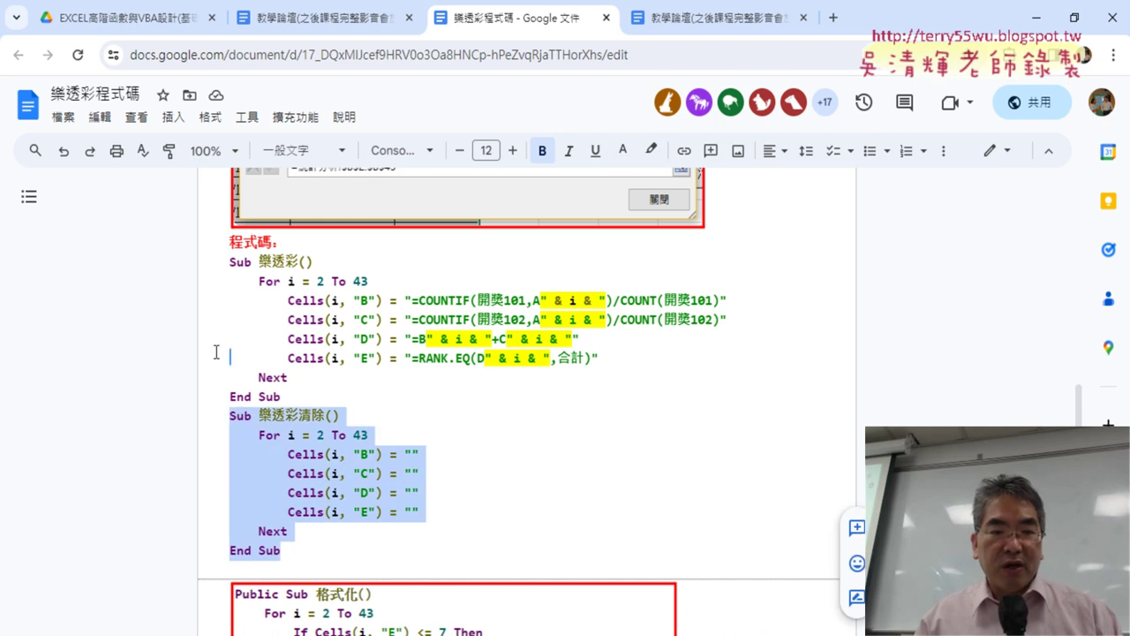
{"action": "left_click_drag", "start_coordinate": [220, 266], "coordinate": [234, 290]}
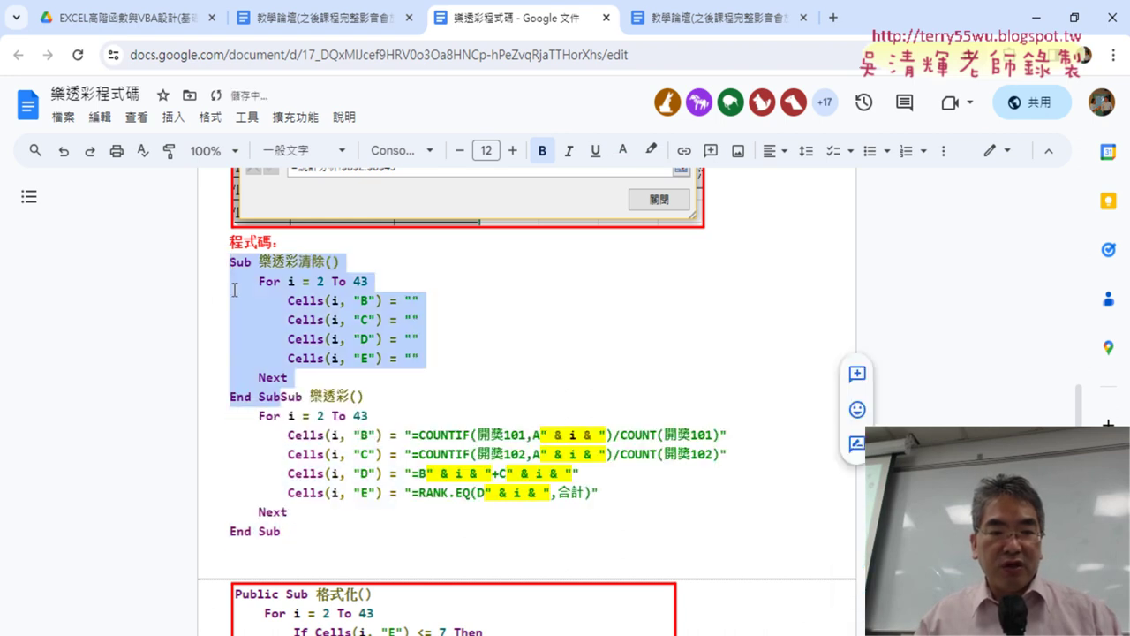
Put Sub 樂透彩() on its own line and delete the blank line before 格式化.
{"action": "left_click", "coordinate": [282, 397]}
{"action": "key", "text": "Return"}
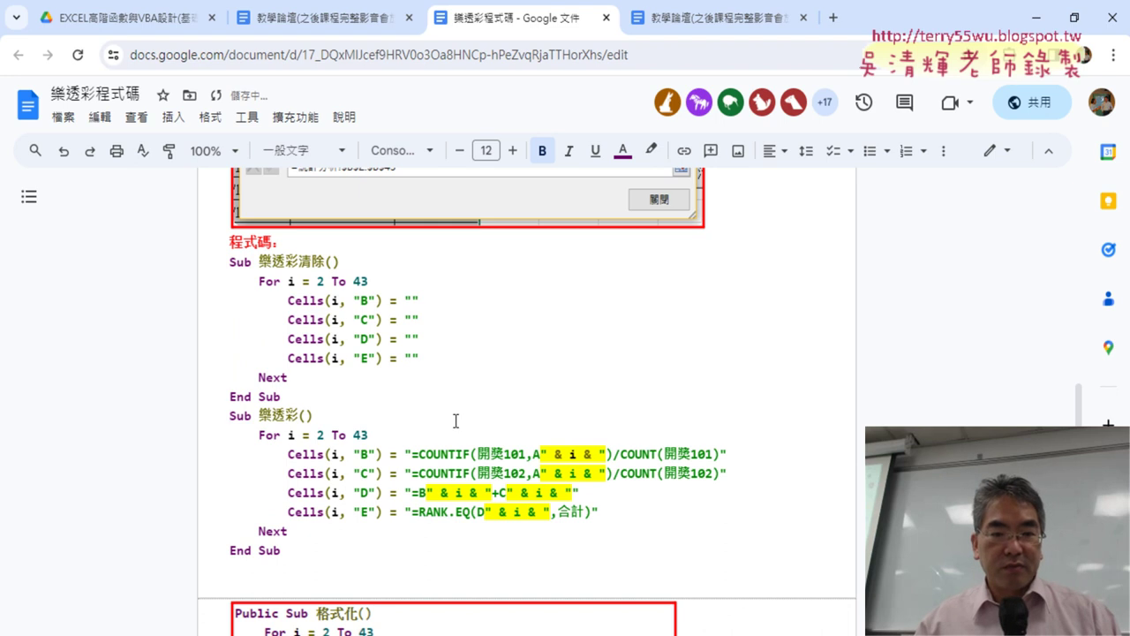
{"action": "left_click", "coordinate": [363, 563]}
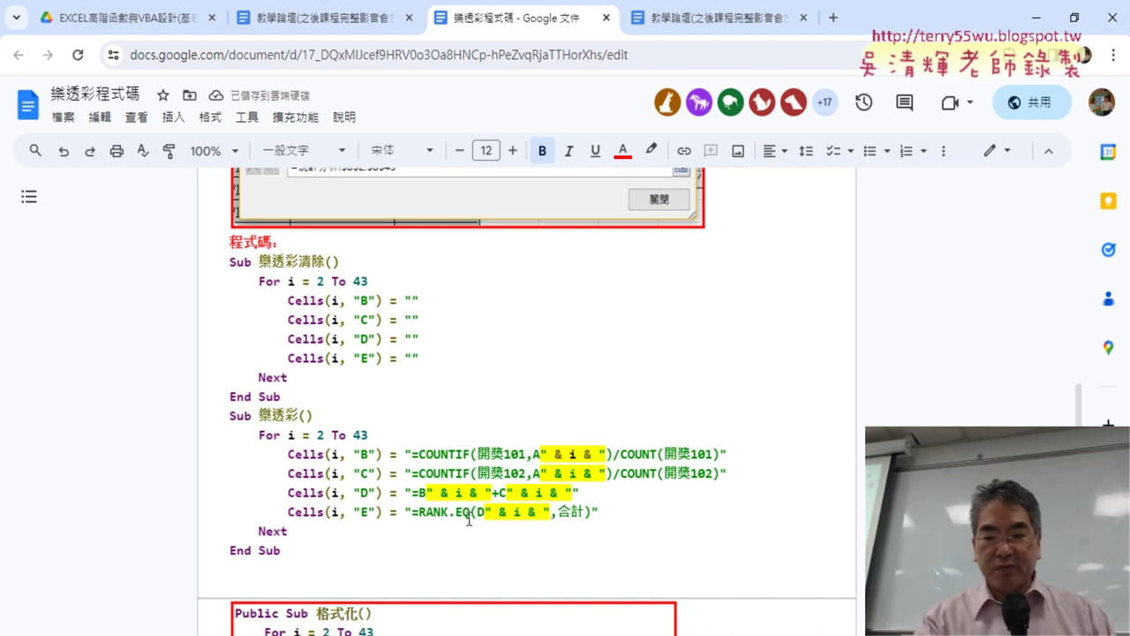
{"action": "key", "text": "Delete"}
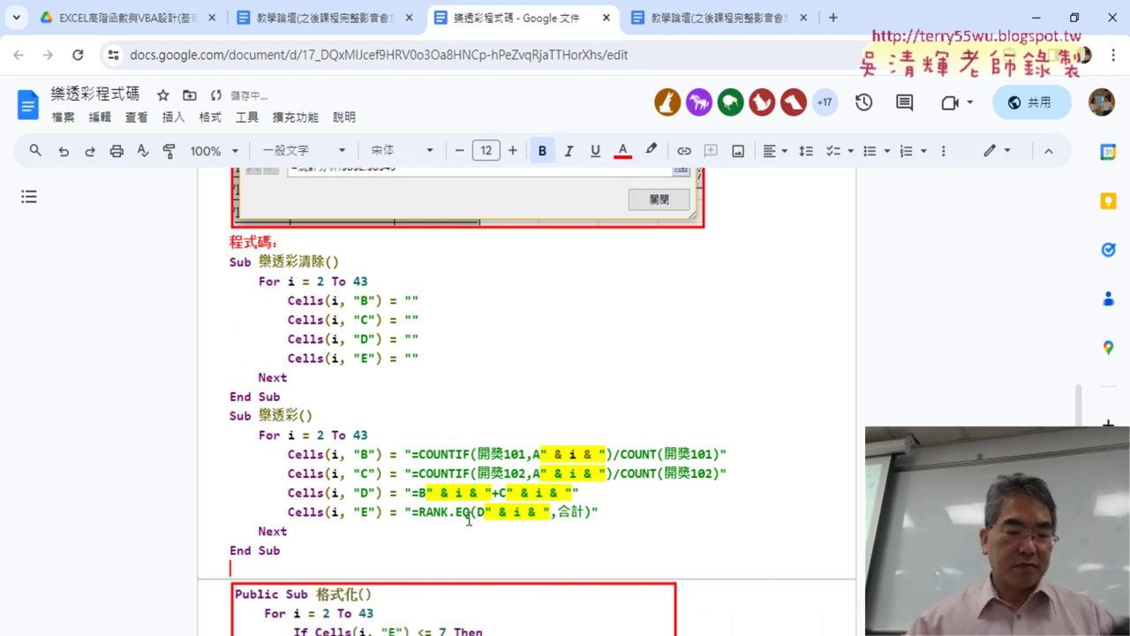